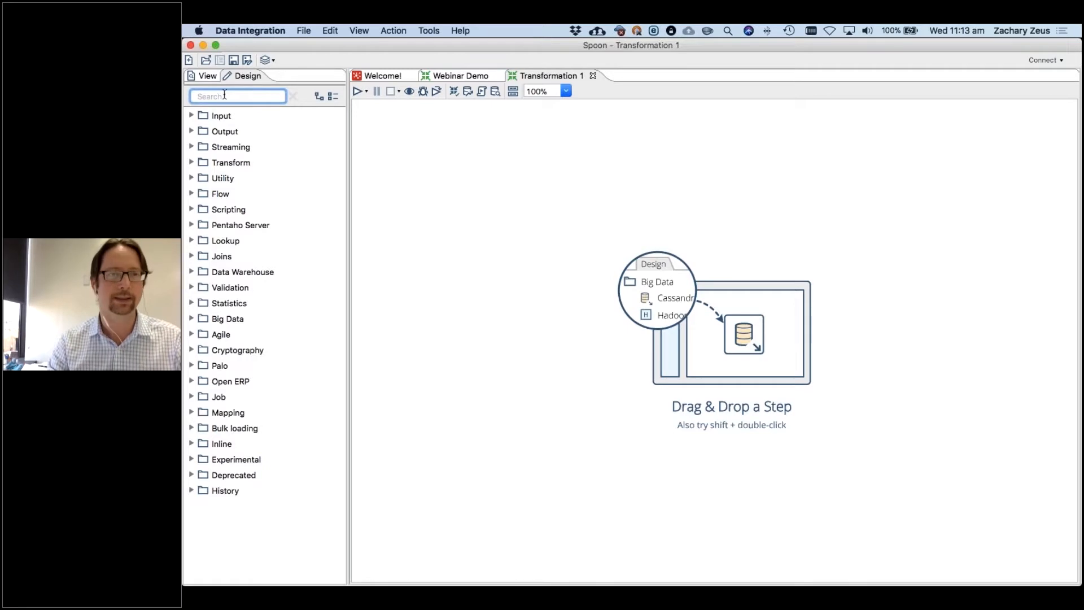
- Find the Text file input step, add it to the empty transformation canvas and open its settings
type("te")
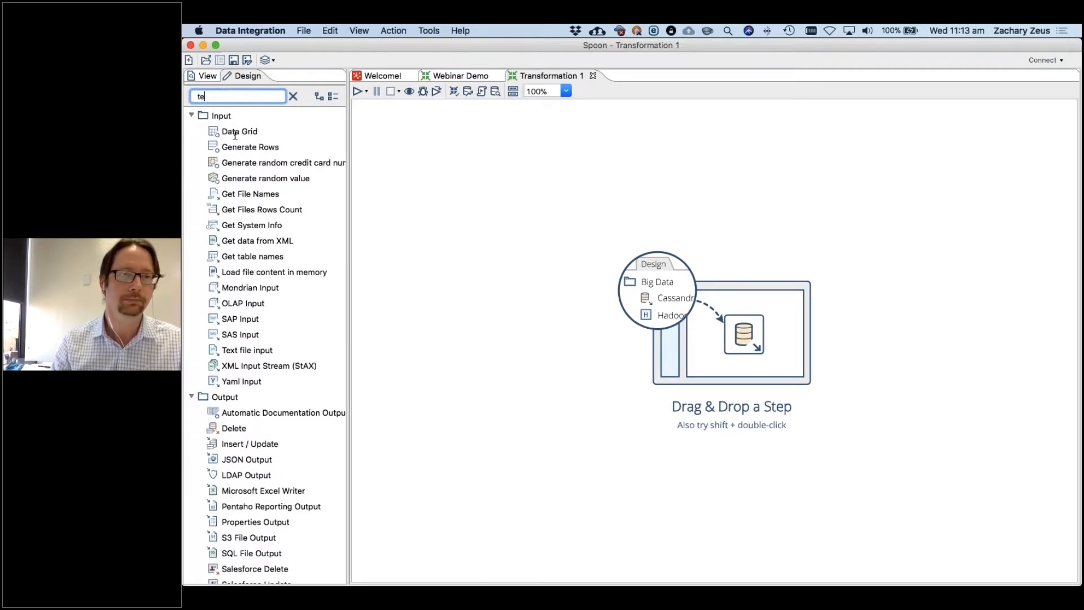
type("xt")
left_click(231, 147)
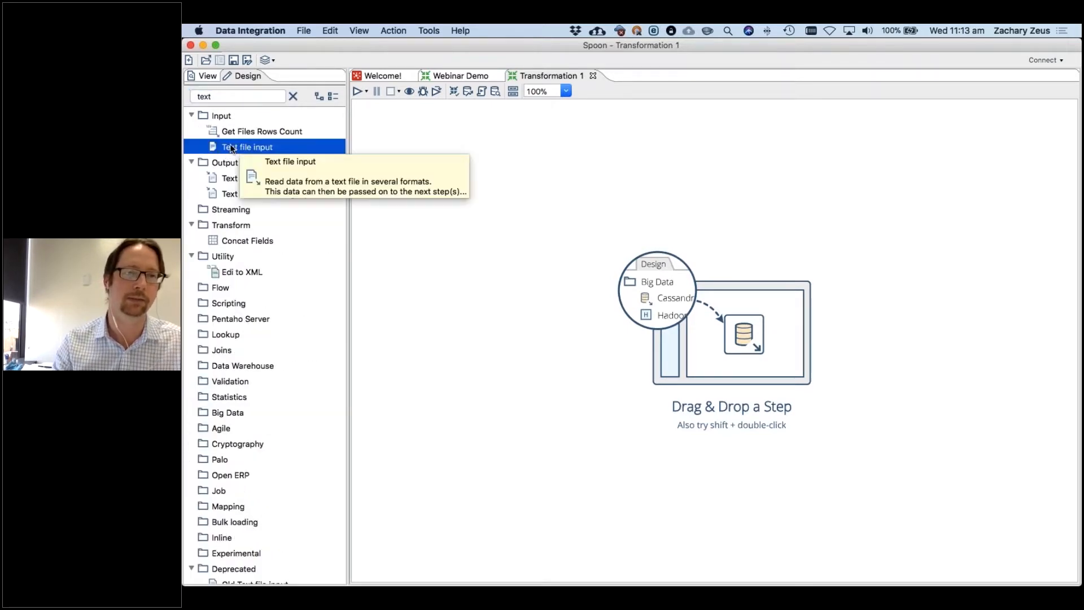
left_click_drag(232, 149, 405, 139)
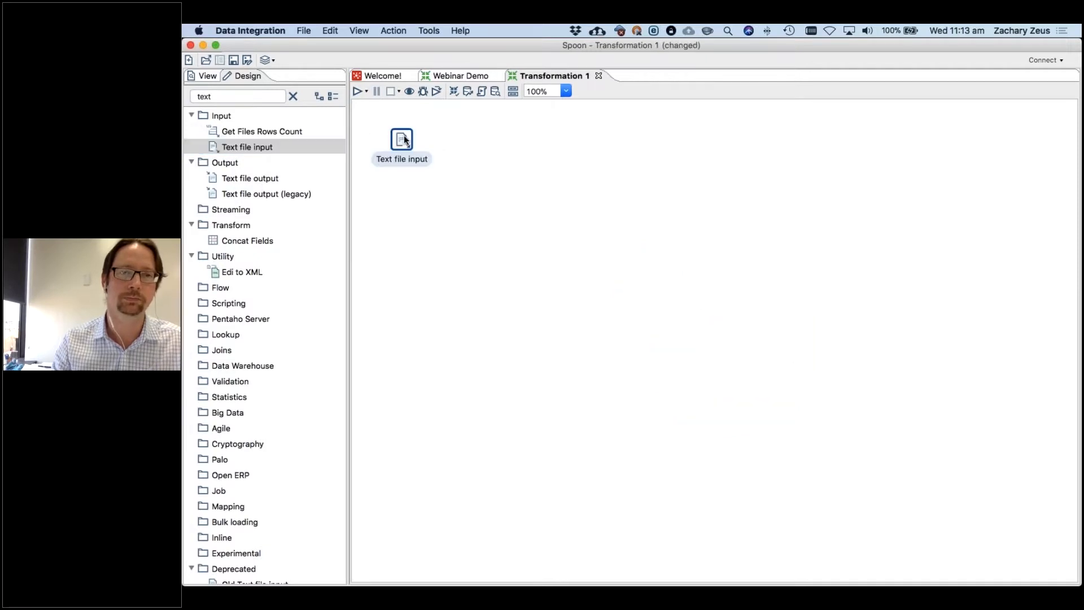
double_click(403, 141)
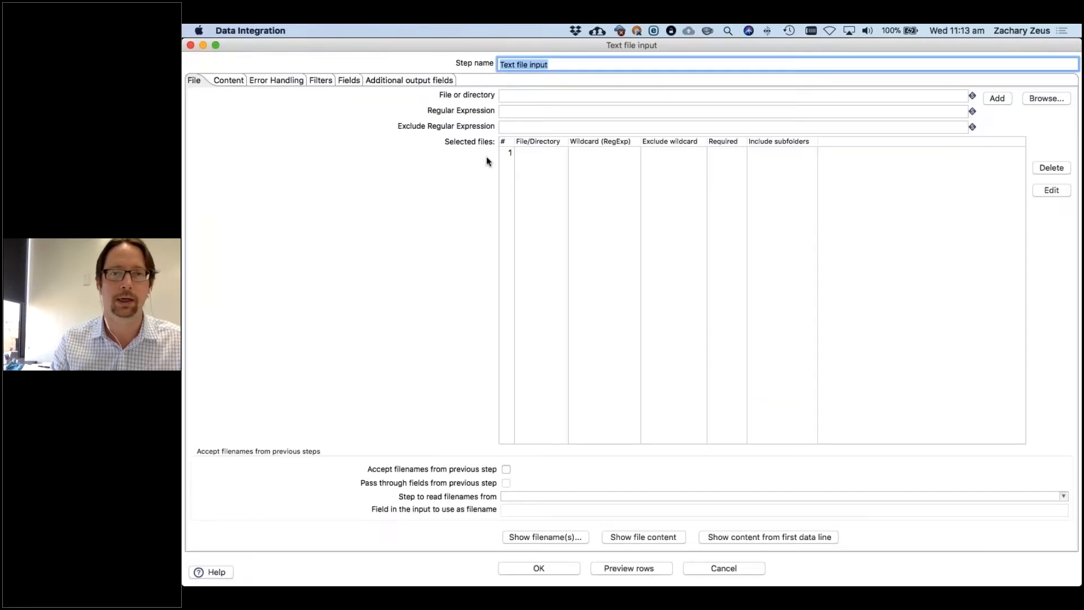
- Browse for the input file, going up to the file system root and into the presenter's home folder under Users
left_click(1046, 98)
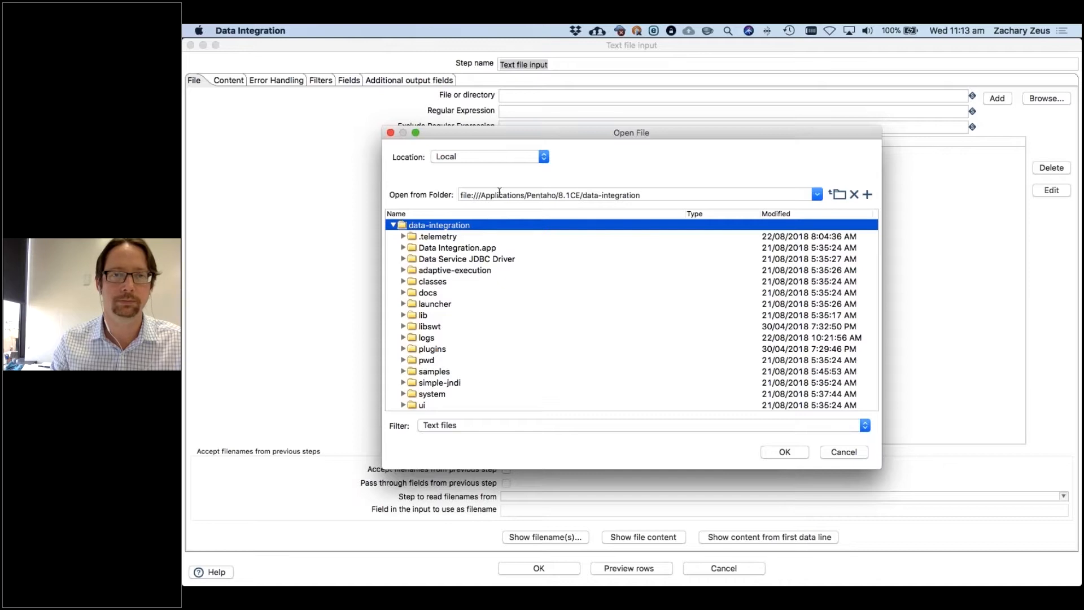
left_click(482, 194)
key("Up")
key("Up")
key("Up")
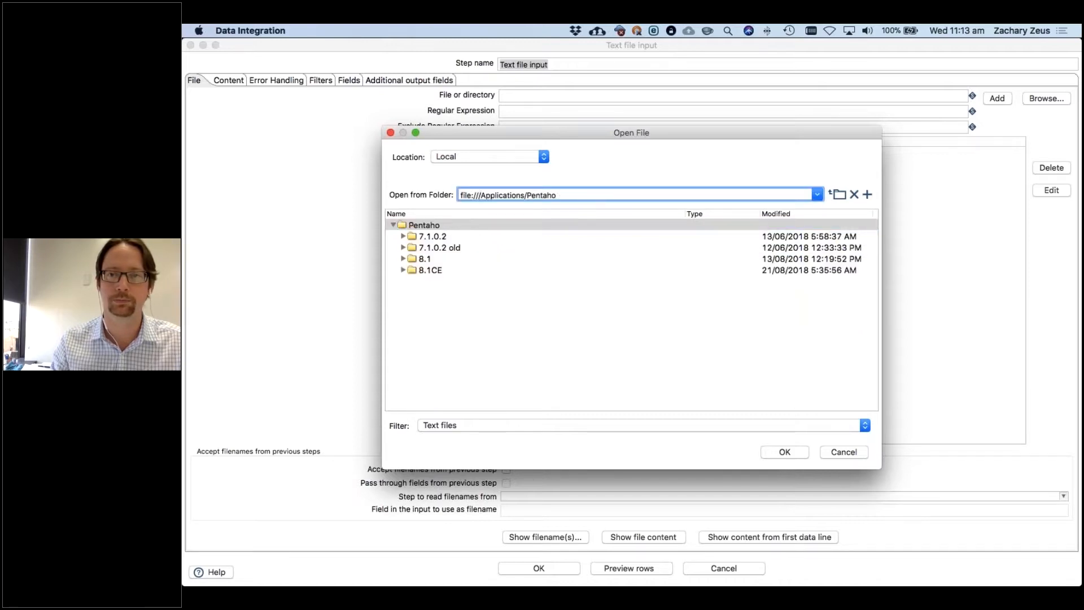
key("Up")
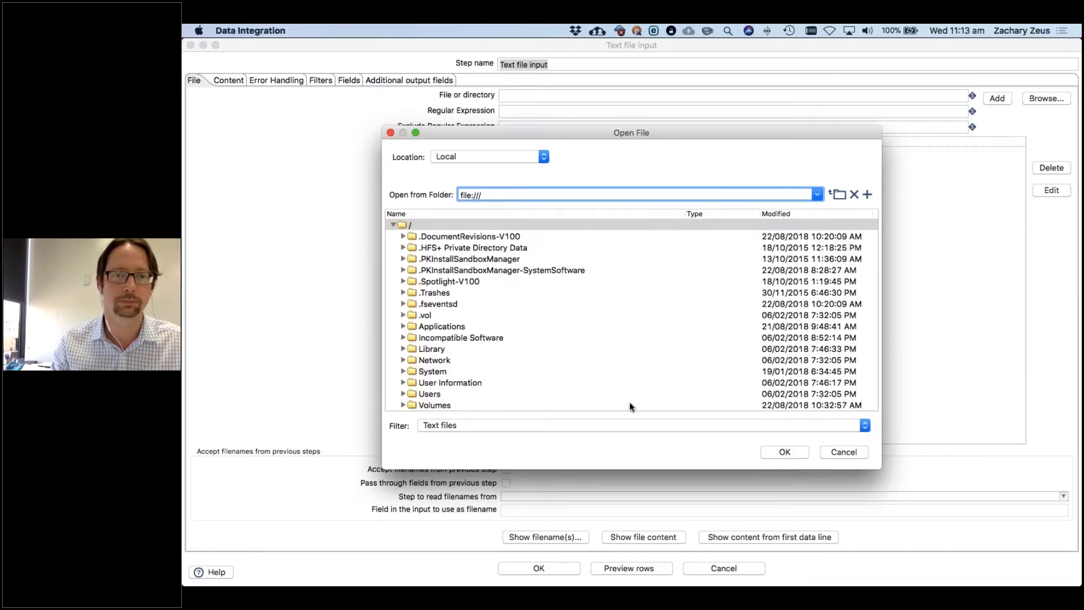
double_click(429, 388)
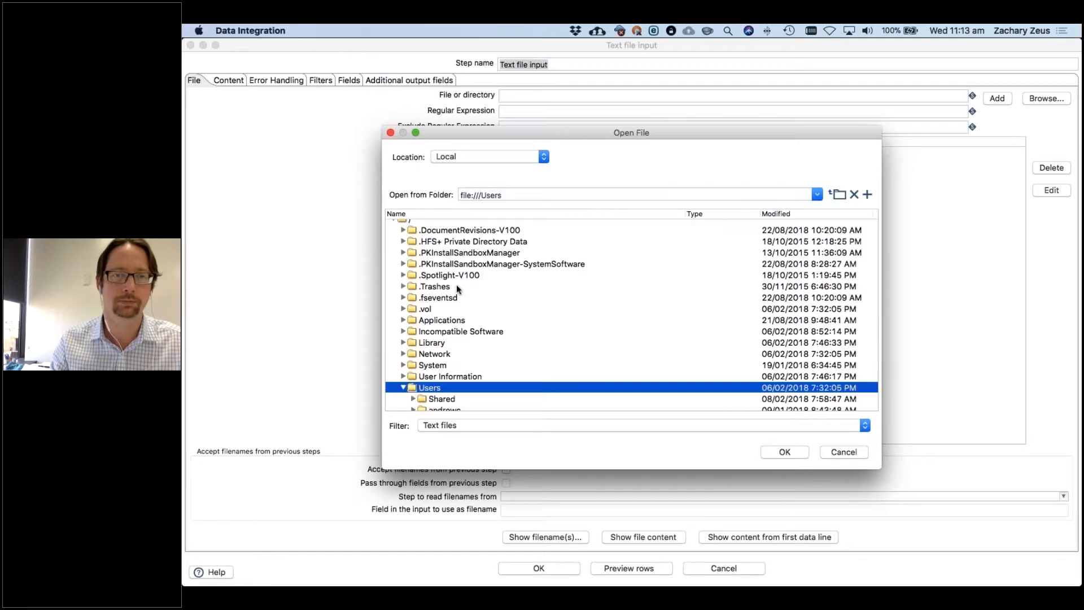
scroll(446, 378, "down", 5)
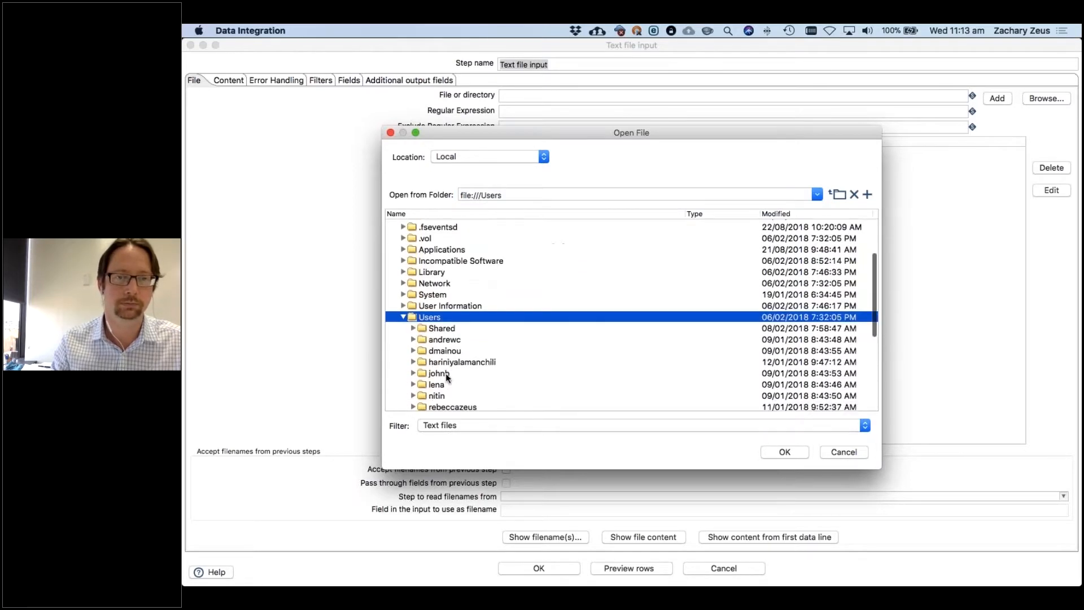
double_click(438, 339)
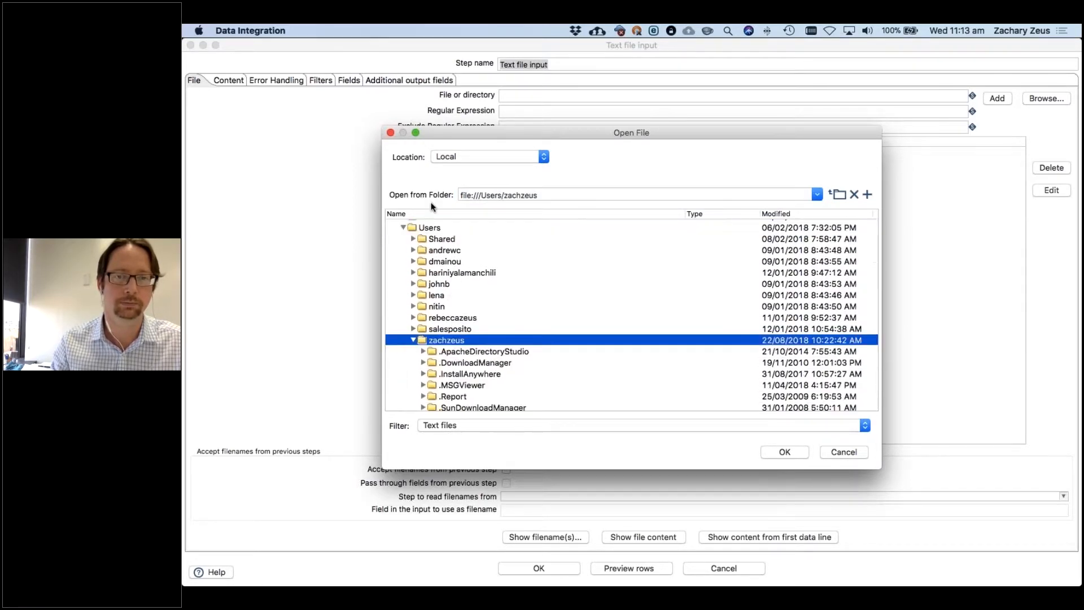
- Choose customers-100k.txt from the TamingExcelDemo folder on the Desktop as the input file
scroll(469, 367, "down", 5)
scroll(469, 363, "down", 10)
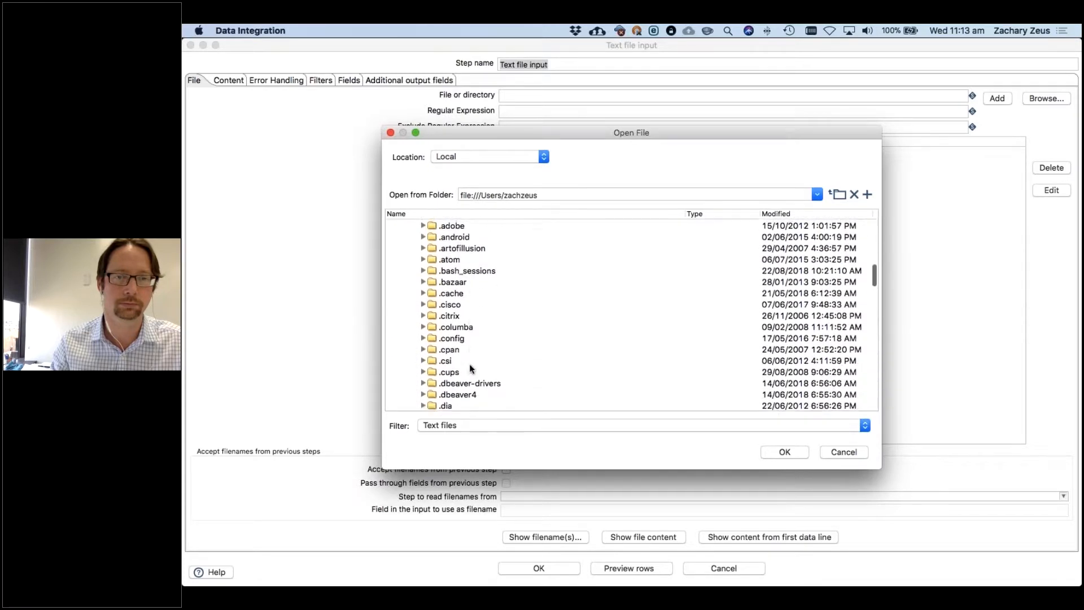
scroll(469, 364, "down", 10)
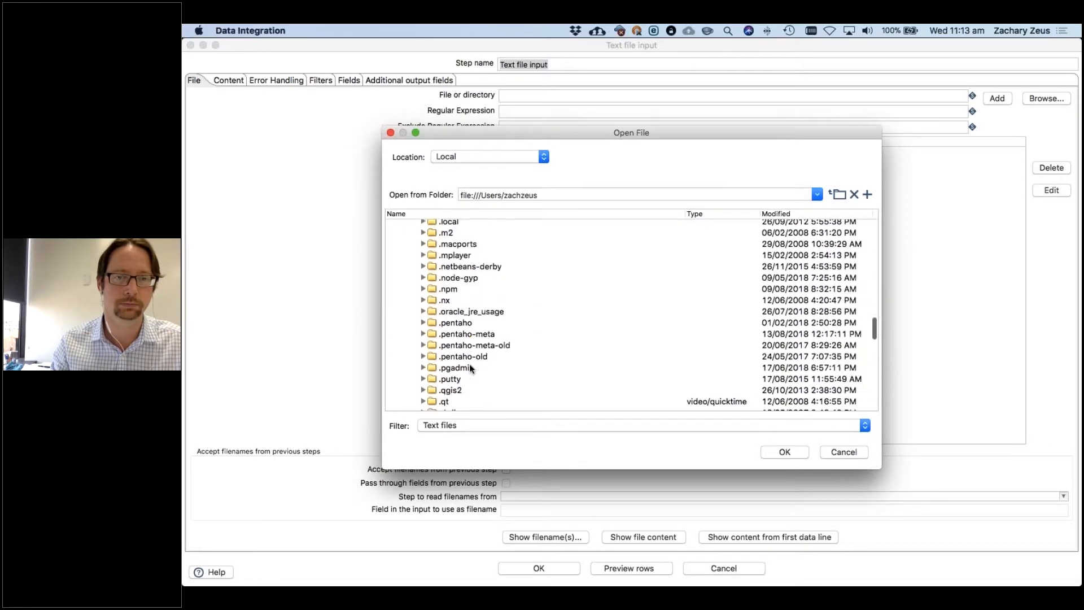
scroll(469, 363, "down", 5)
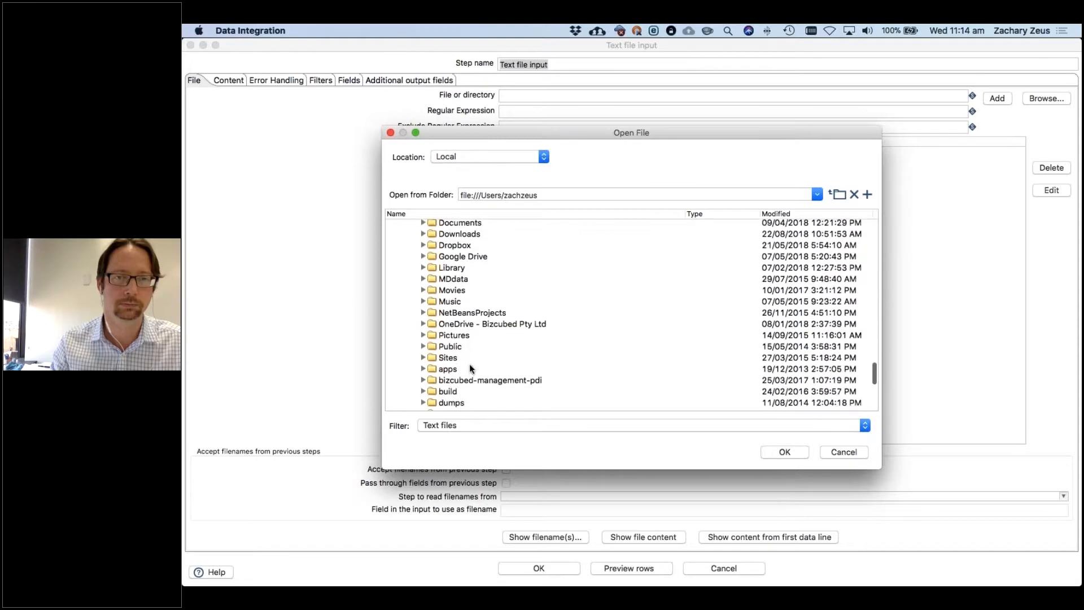
scroll(469, 363, "up", 2)
double_click(430, 250)
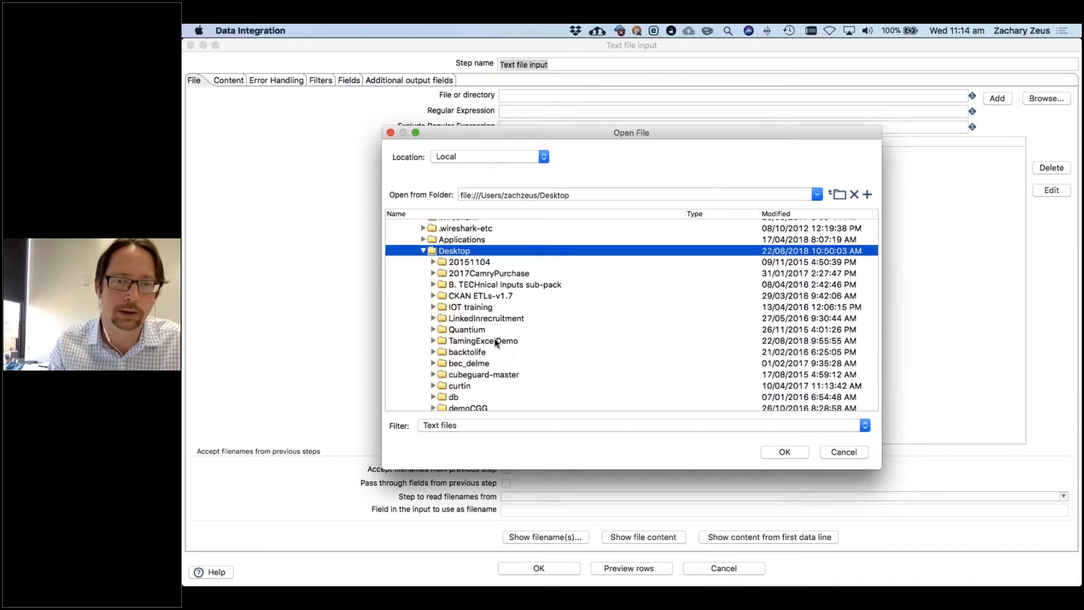
double_click(514, 341)
left_click(480, 352)
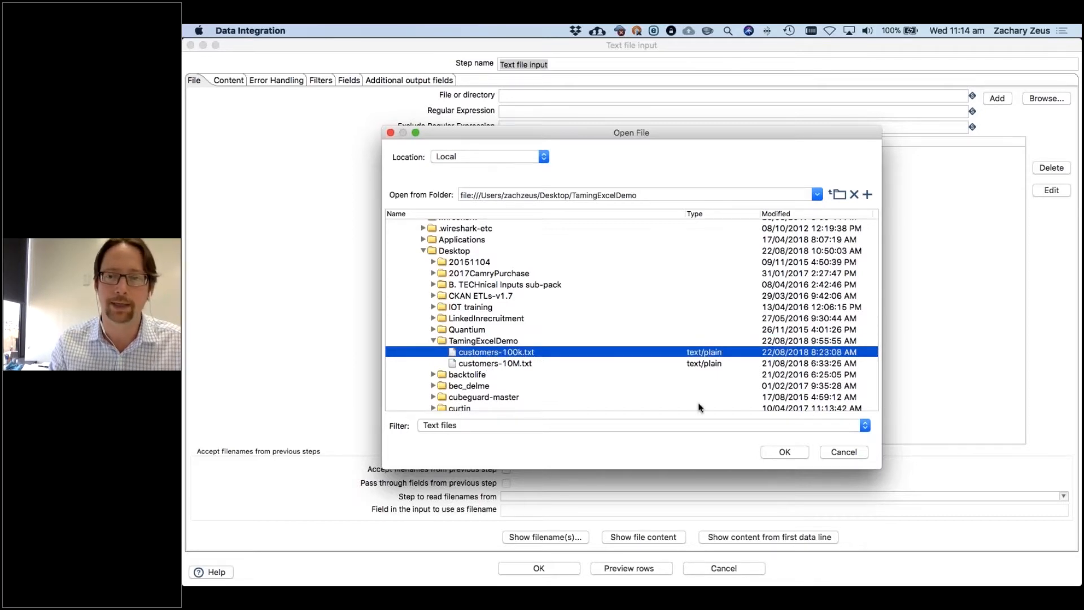
left_click(788, 446)
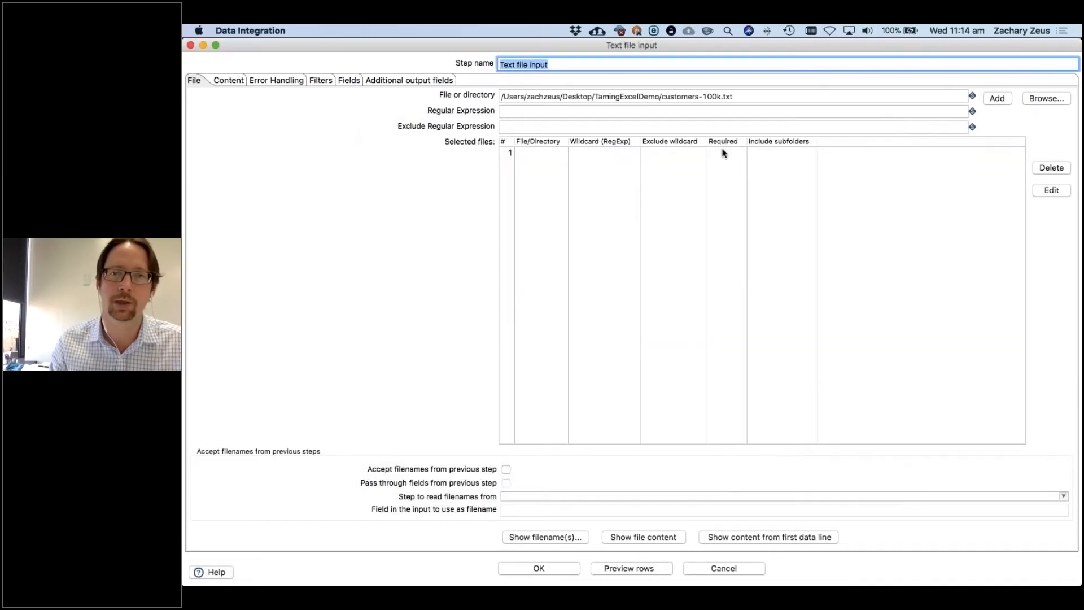
- Remove the file name from the path and add the whole TamingExcelDemo folder to the selected files
left_click(663, 97)
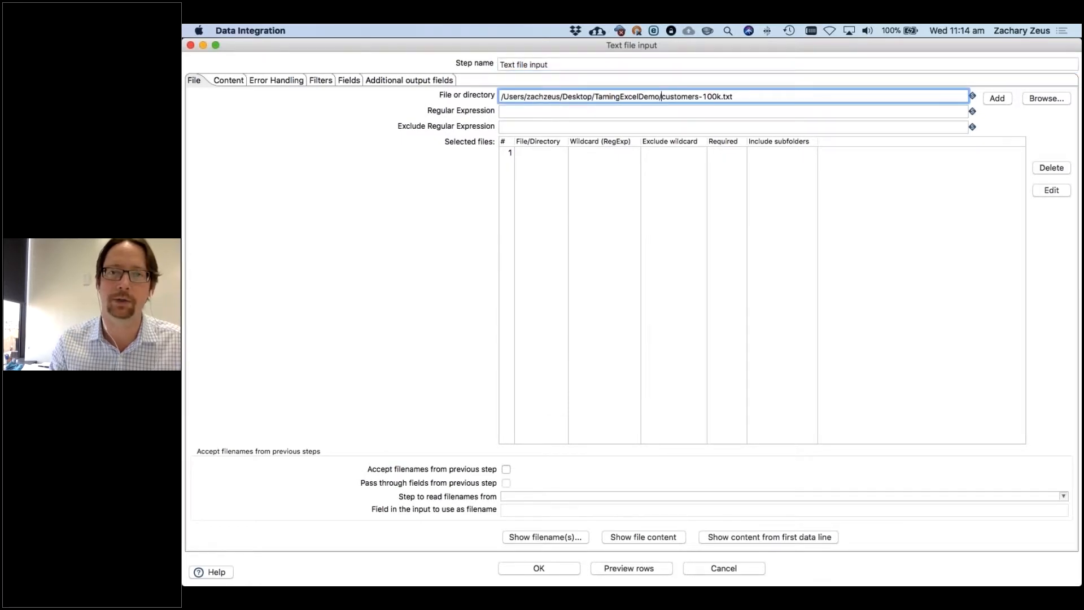
left_click_drag(663, 97, 774, 92)
key("BackSpace")
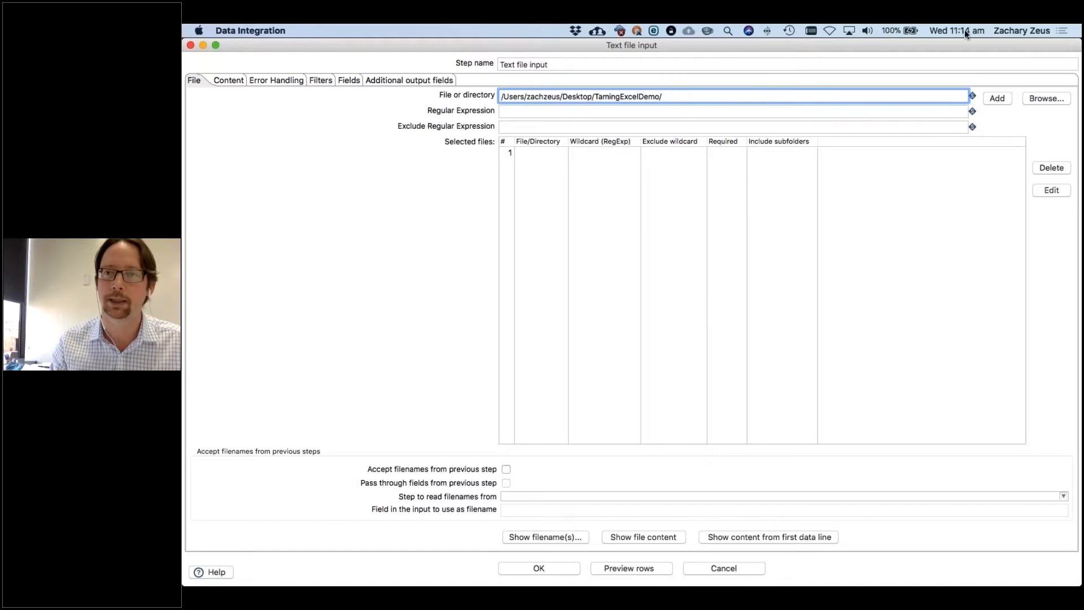
left_click(998, 98)
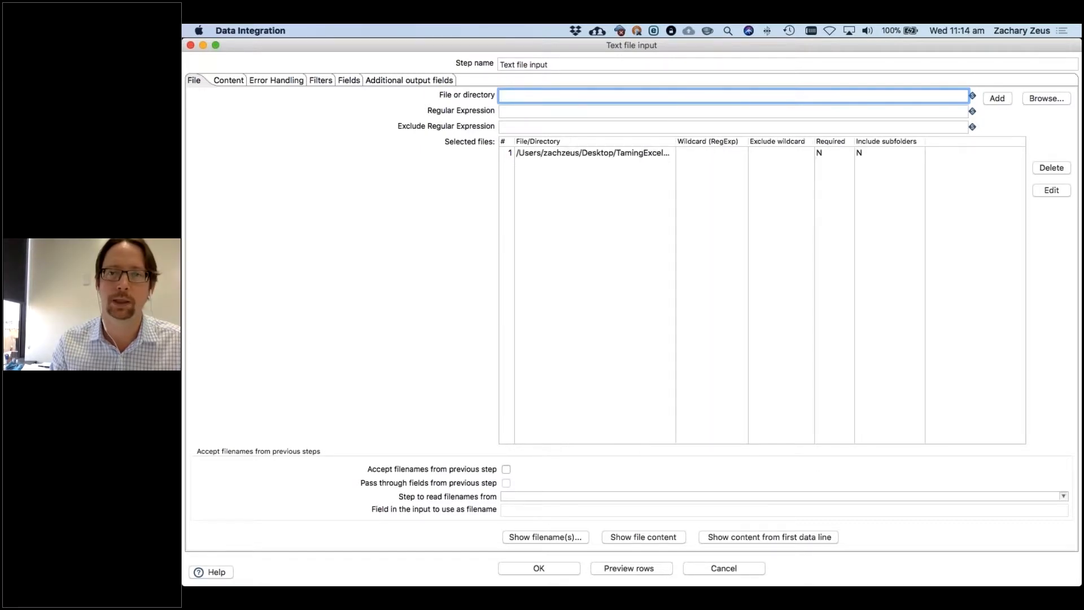
- Set the wildcard of the selected folder entry to the regular expression .* to match every file
left_click(712, 153)
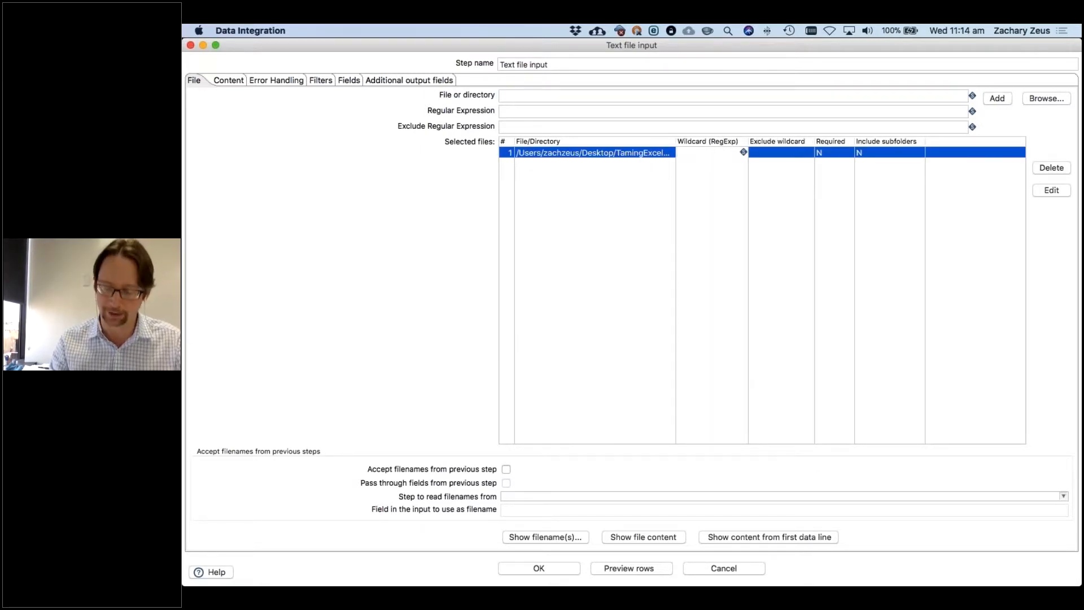
type(".*")
key("Tab")
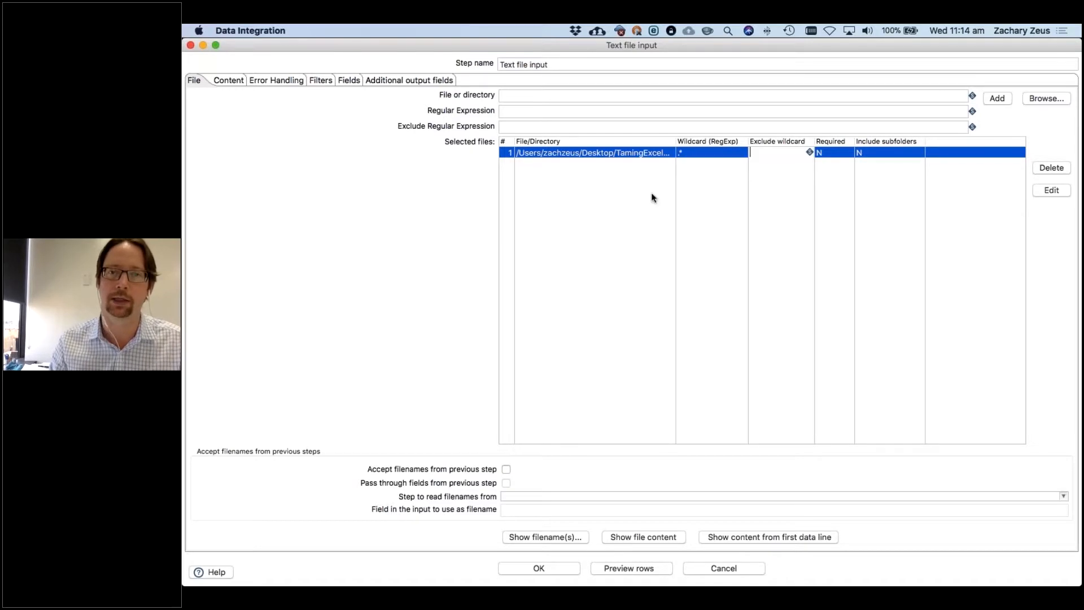
- Show the list of file names matched by the folder entry, review it and close it
left_click(556, 539)
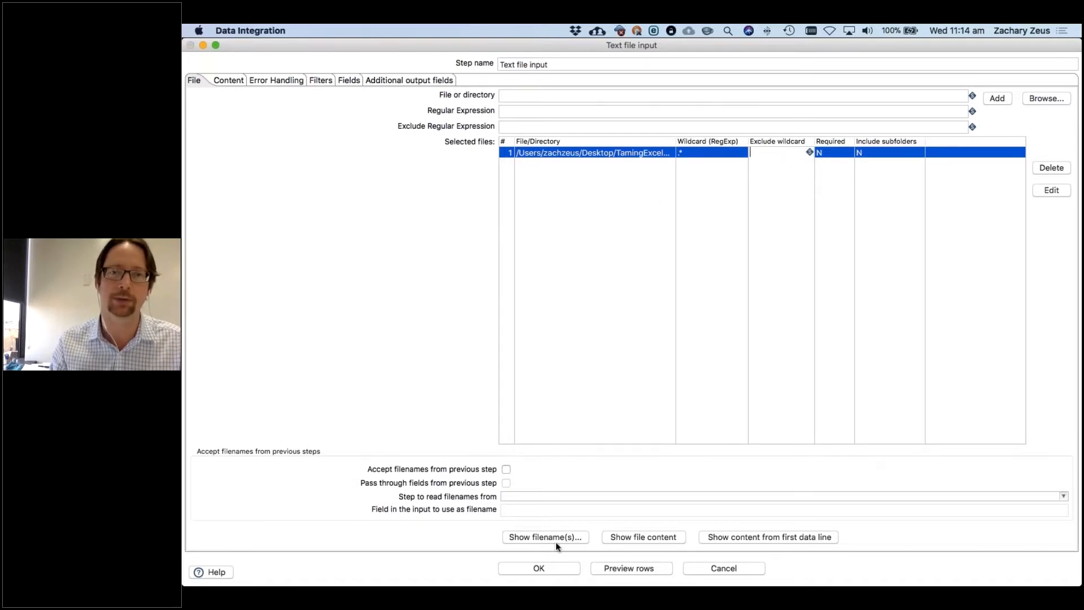
left_click(609, 114)
double_click(598, 123)
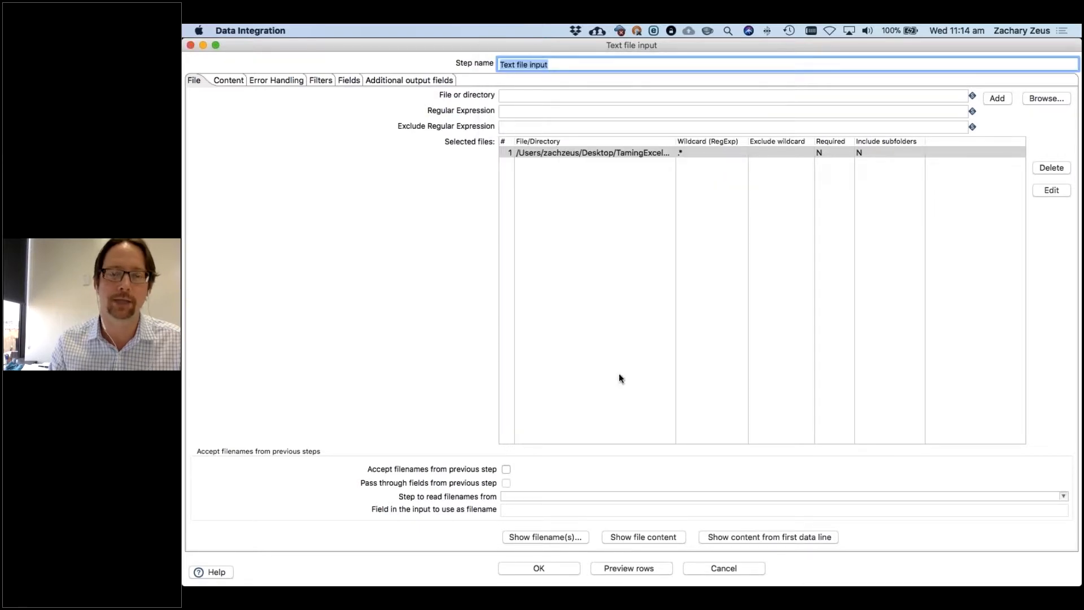
left_click(551, 536)
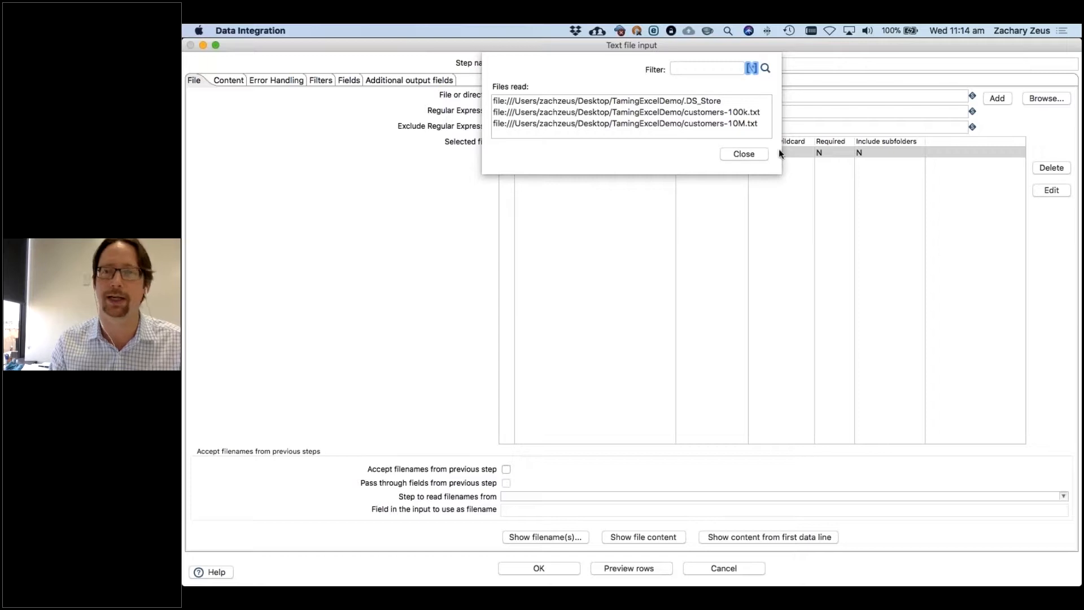
left_click(754, 156)
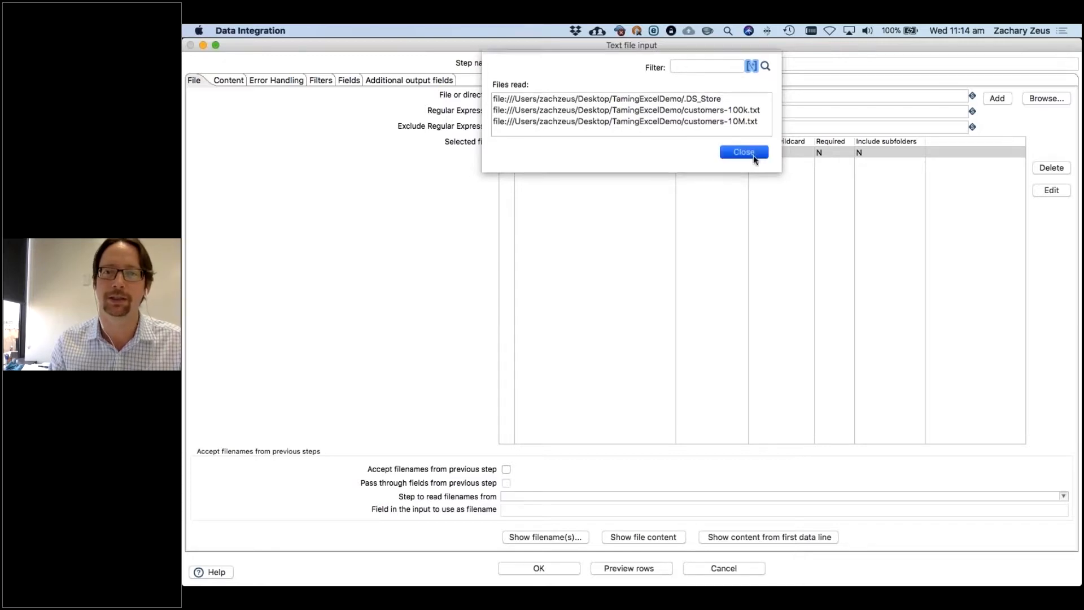
- Set the folder entry's exclude wildcard to .DS_Store and list the matching file names again
left_click(755, 153)
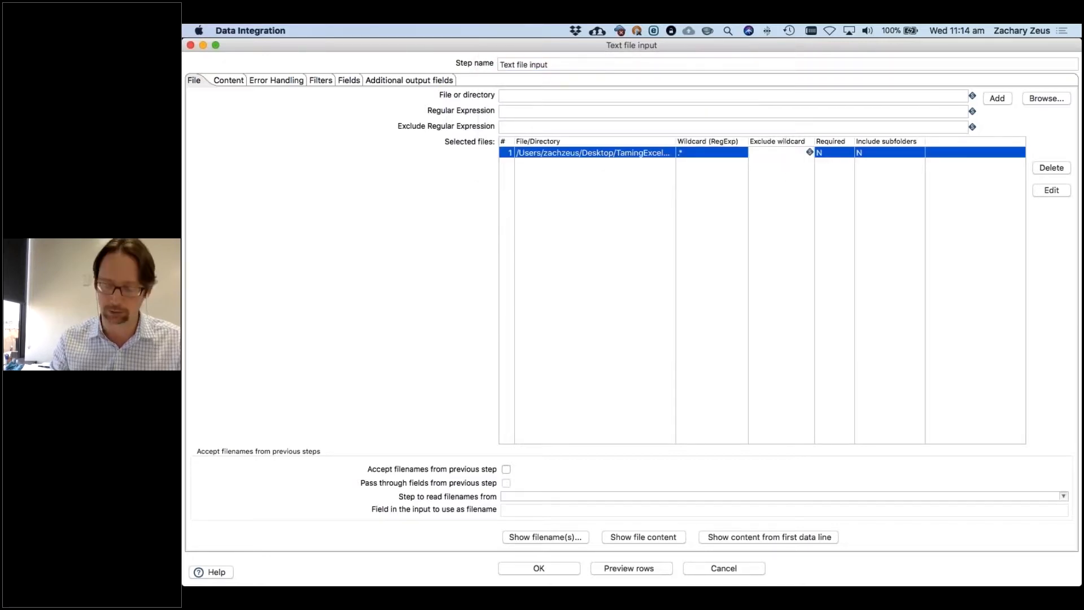
type(".DS_Store")
key("Return")
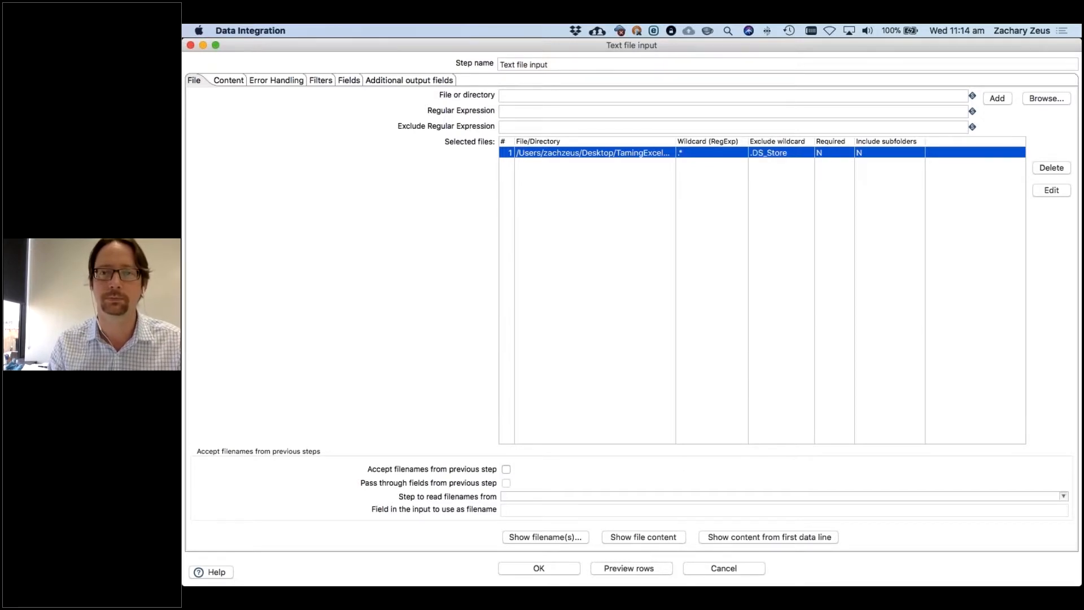
left_click(534, 538)
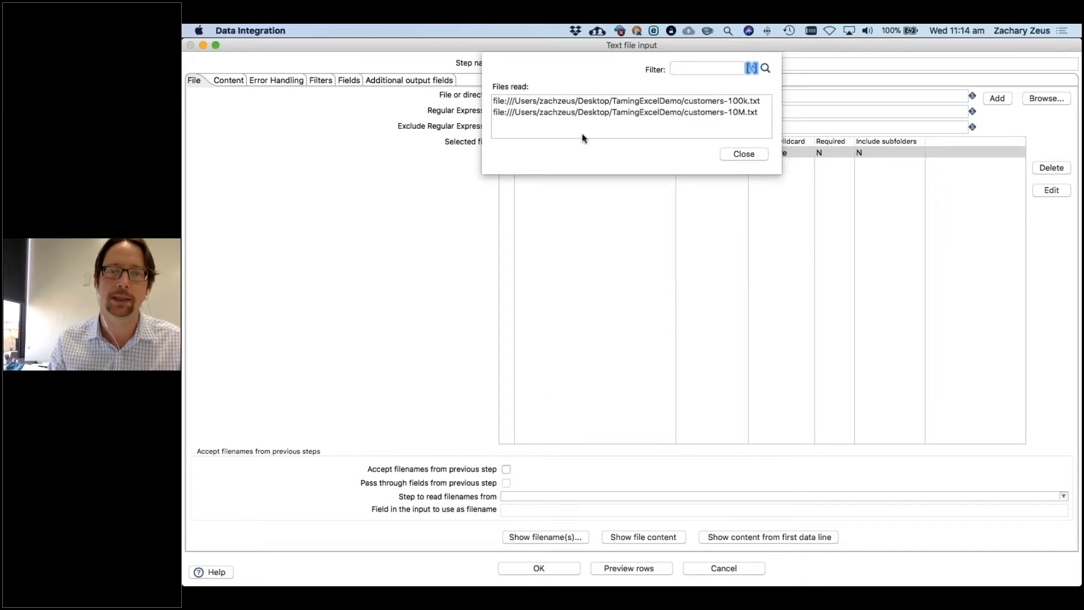
- Switch to Finder and open the TamingExcelDemo folder on the Desktop
key("super+Tab")
key("super+Tab")
key("super+Tab")
key("super+Tab")
key("super+Tab")
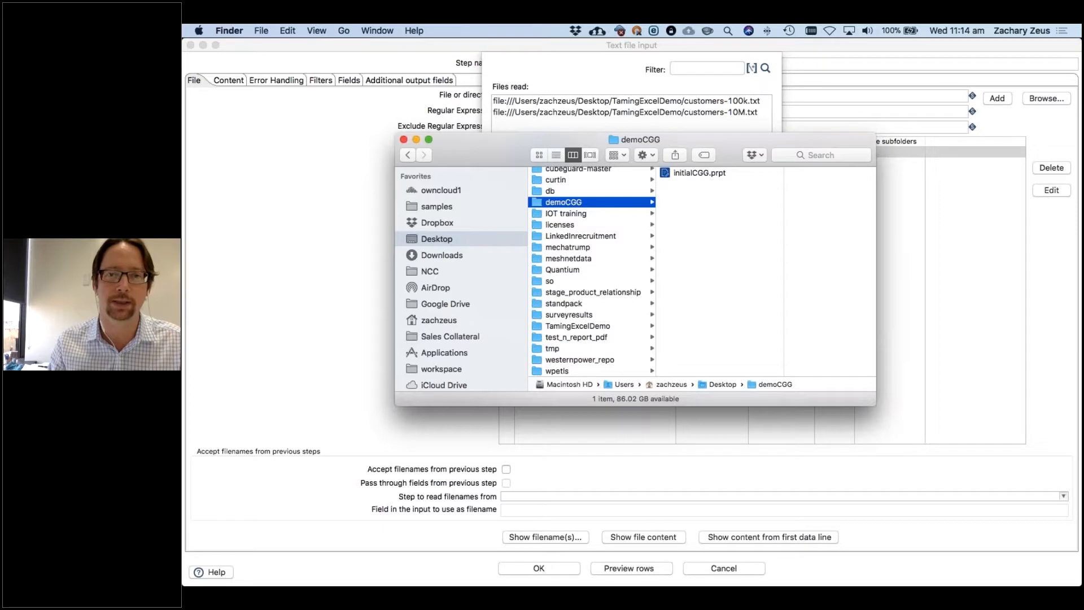
scroll(571, 227, "up", 5)
scroll(571, 228, "down", 3)
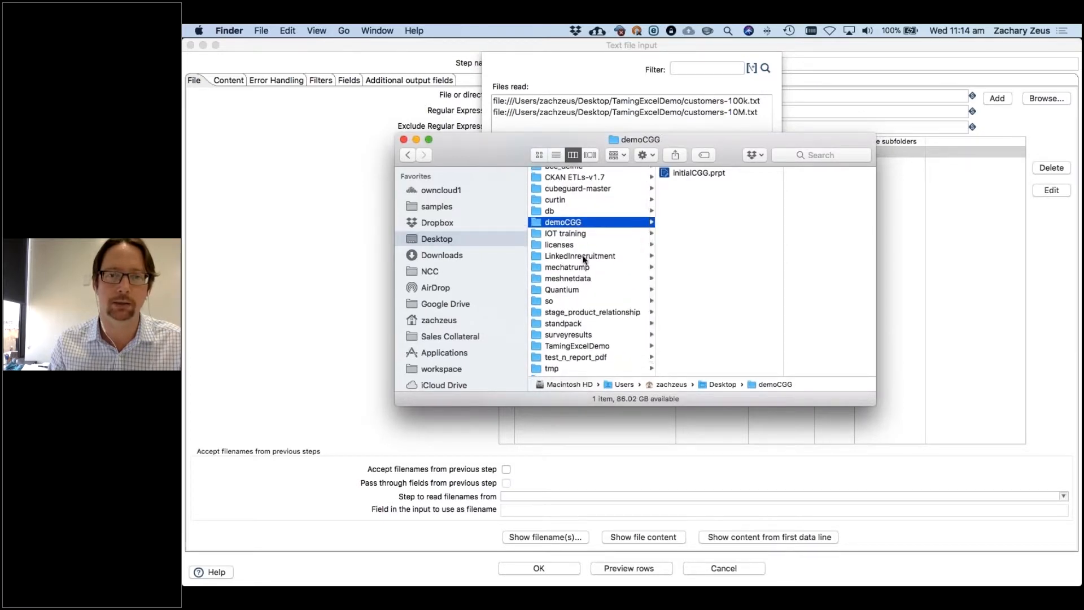
left_click(576, 344)
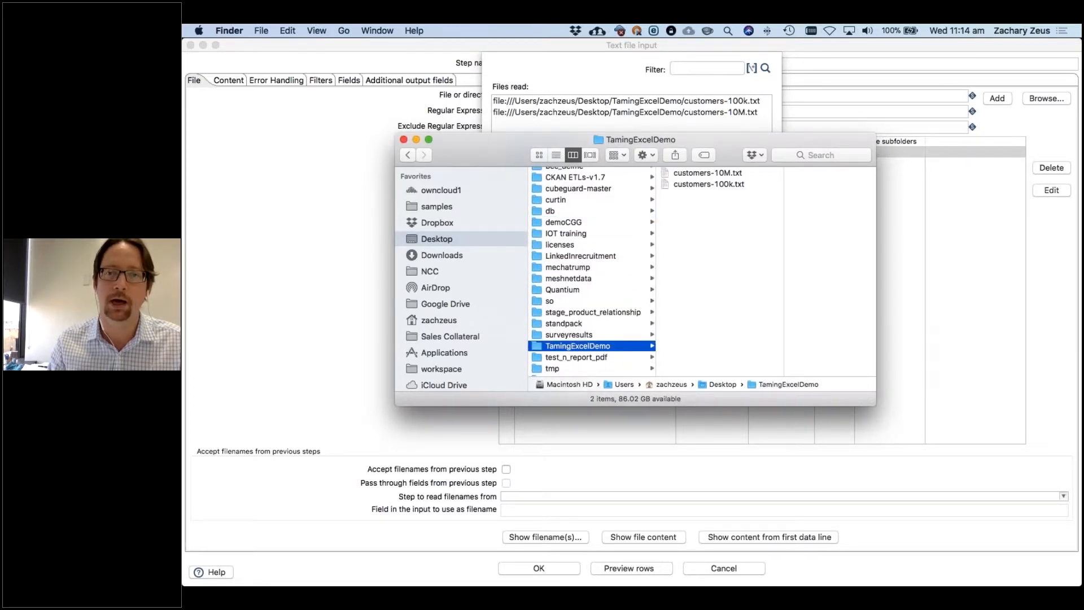
- Duplicate customers-100k.txt within its folder, then return to Data Integration and close the list of matched files
left_click(696, 189)
key("super+c")
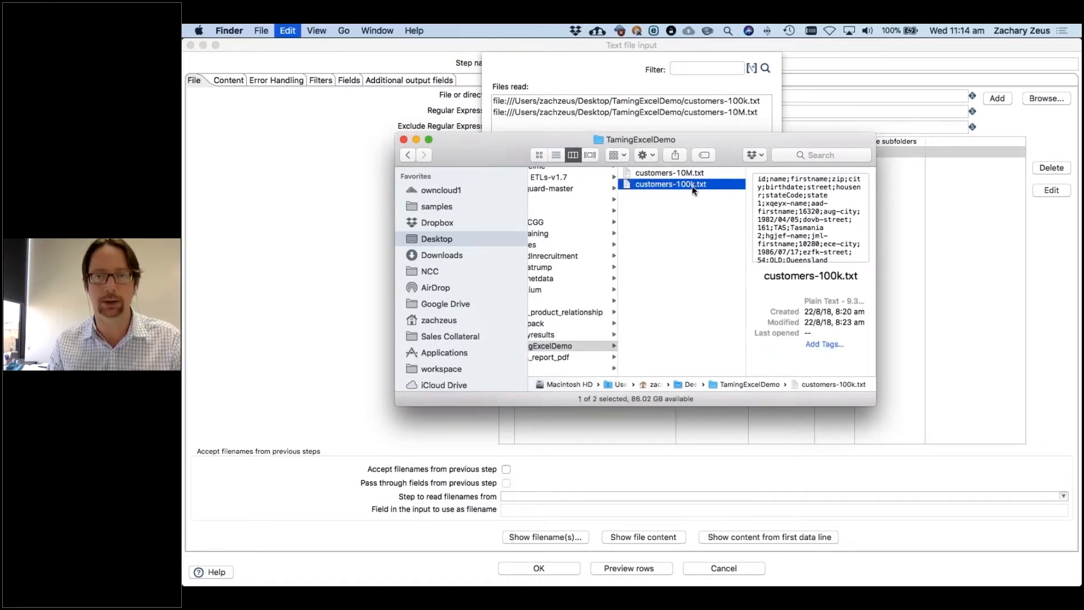
key("super+v")
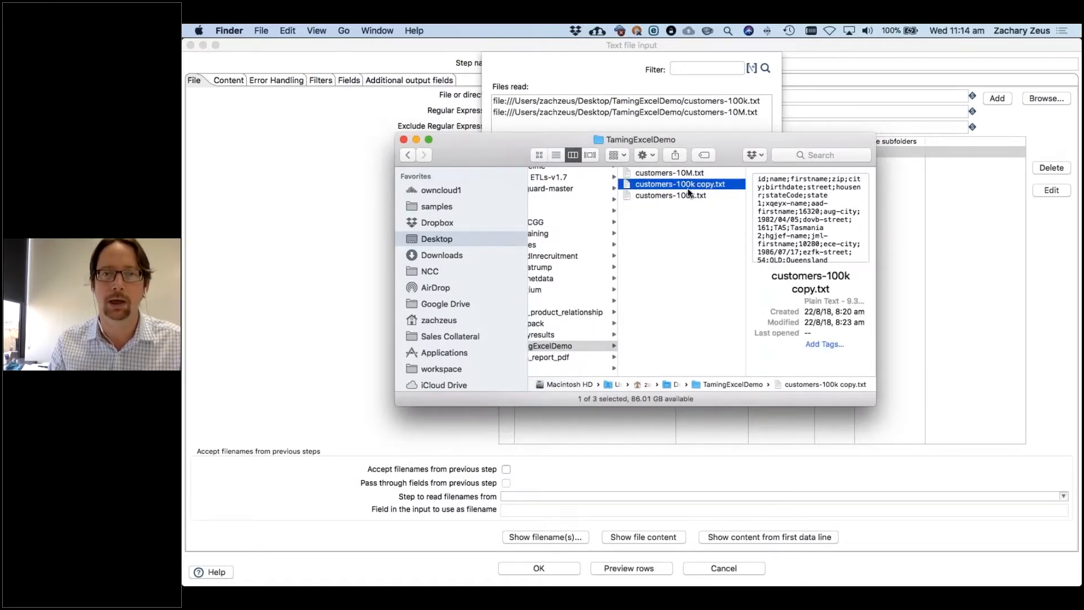
left_click(758, 460)
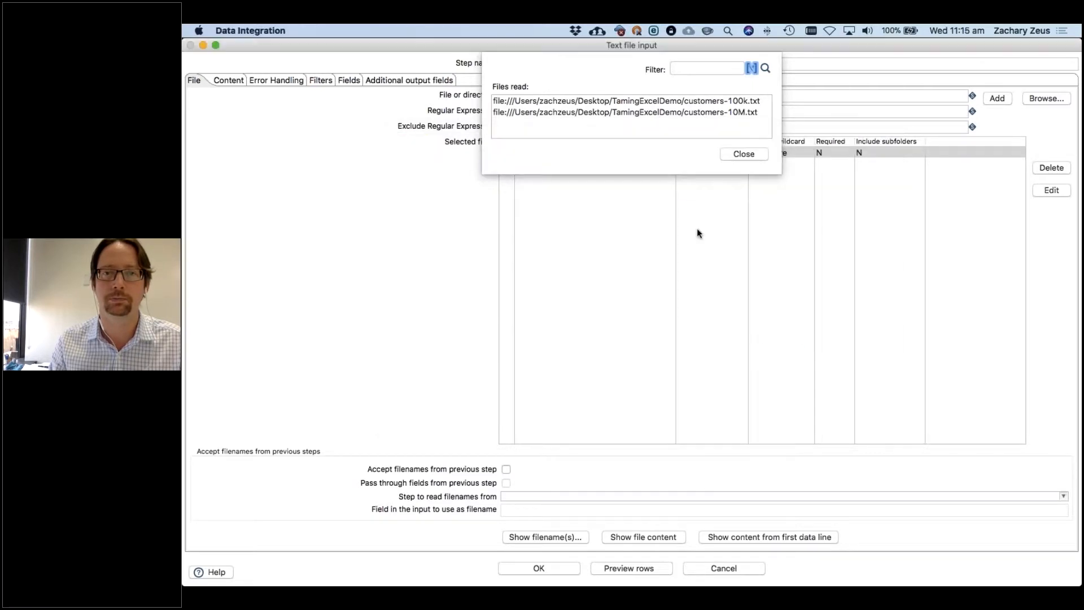
left_click(760, 153)
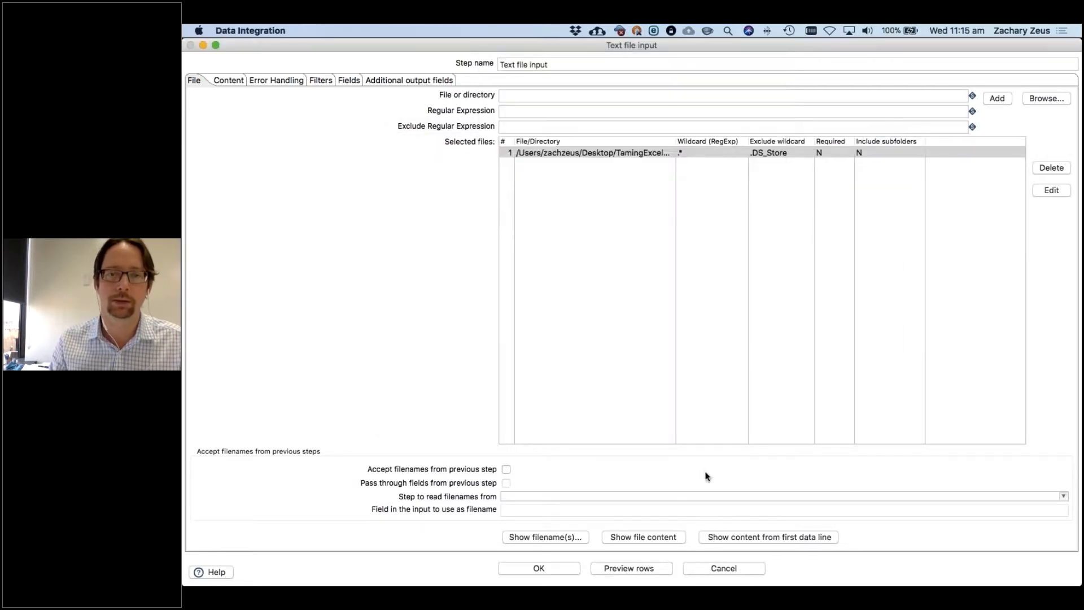
- List the file names matched by the folder entry again, close the list and open the content settings
left_click(565, 540)
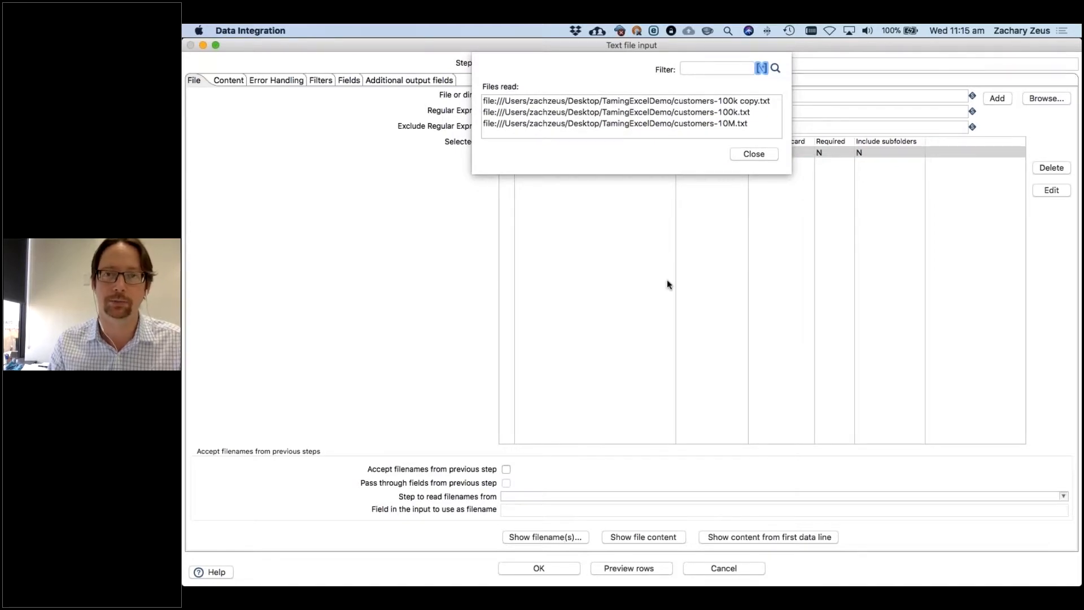
left_click(758, 154)
left_click(206, 76)
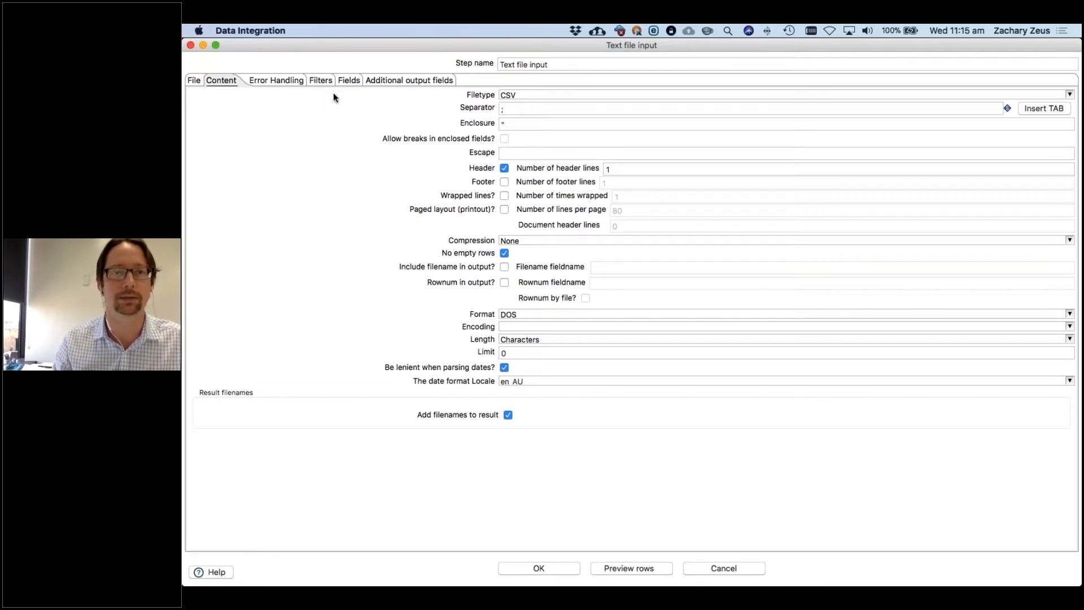
- Get the field definitions from the files by scanning 1000 sample lines, then review and close the scan results
left_click(347, 81)
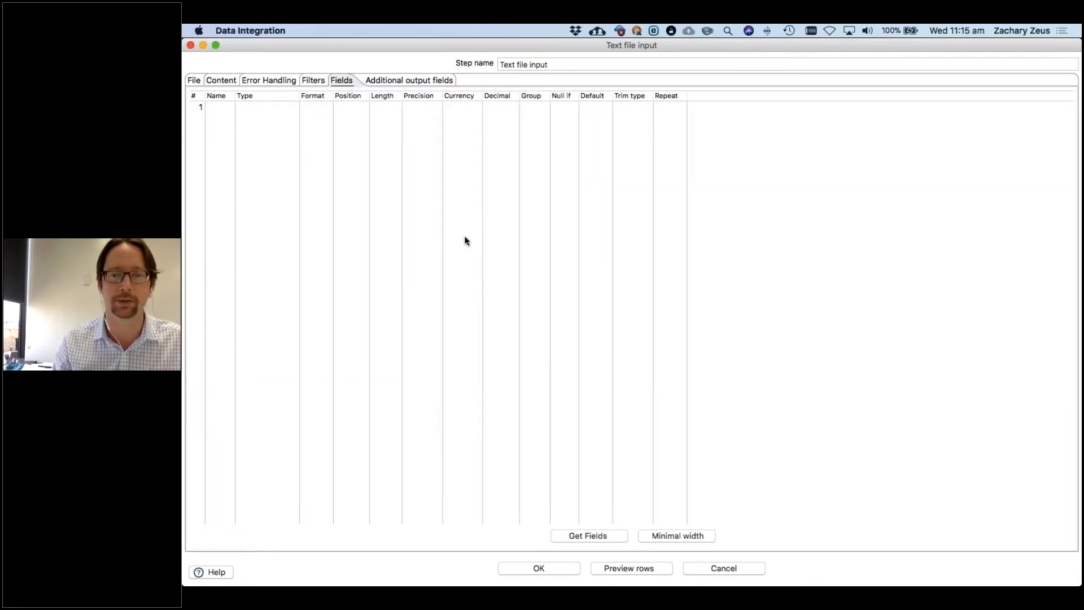
left_click(587, 537)
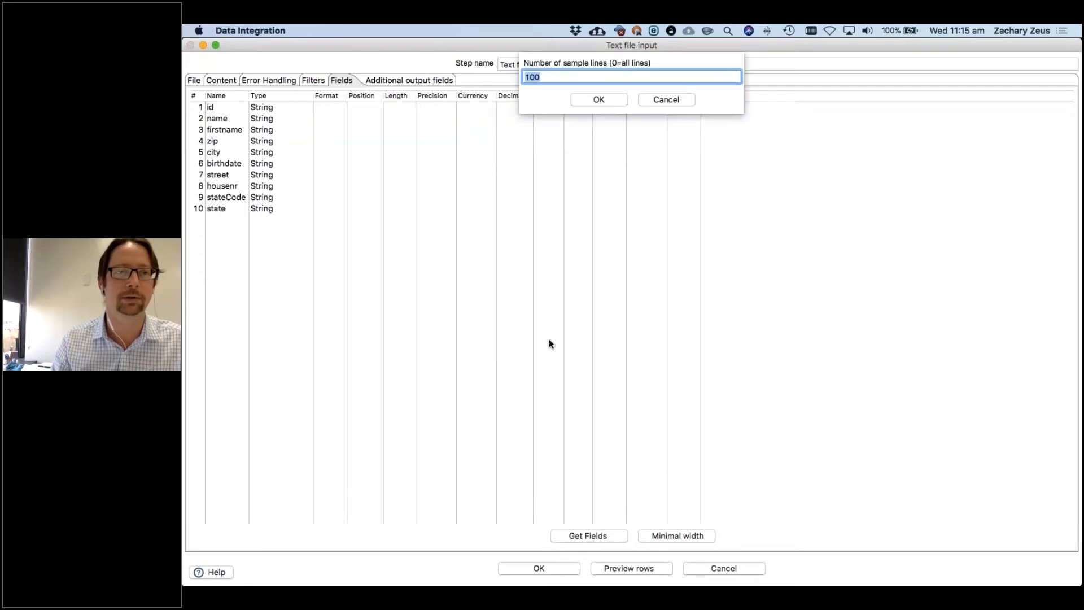
type("1000")
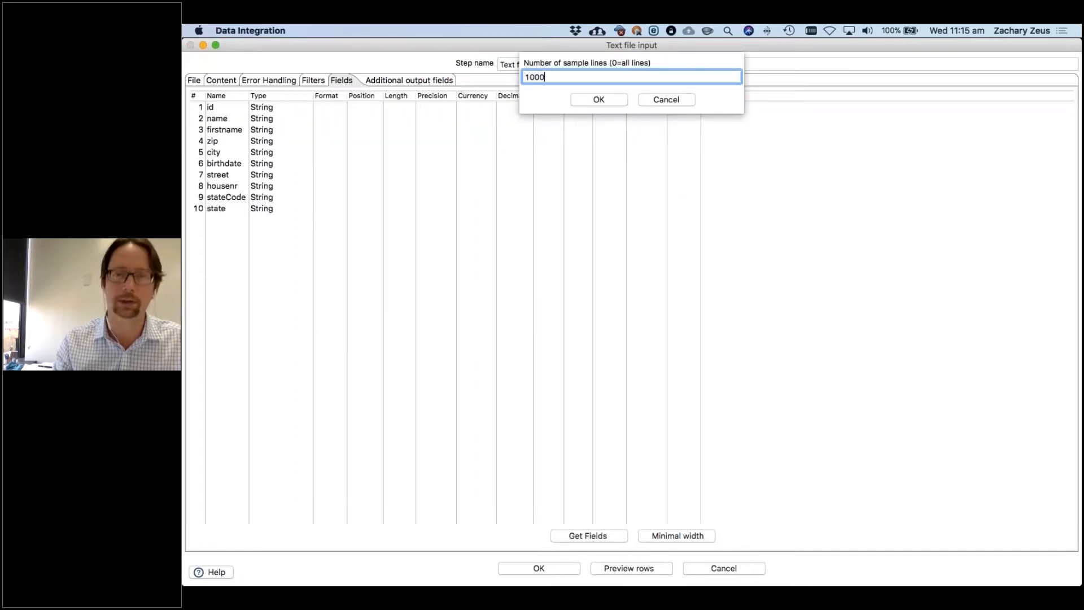
left_click(602, 100)
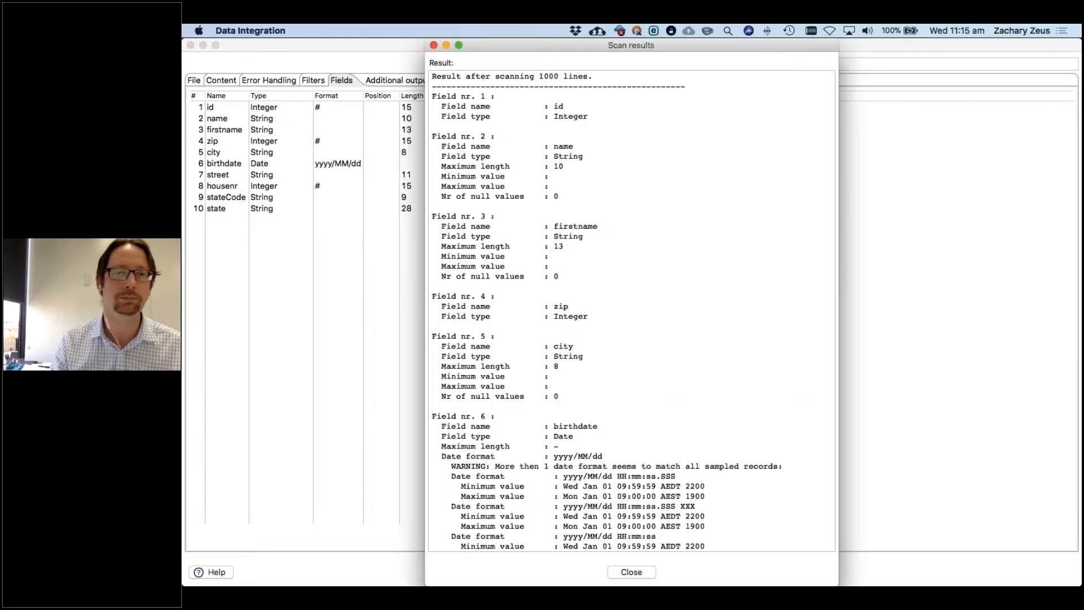
scroll(636, 445, "down", 15)
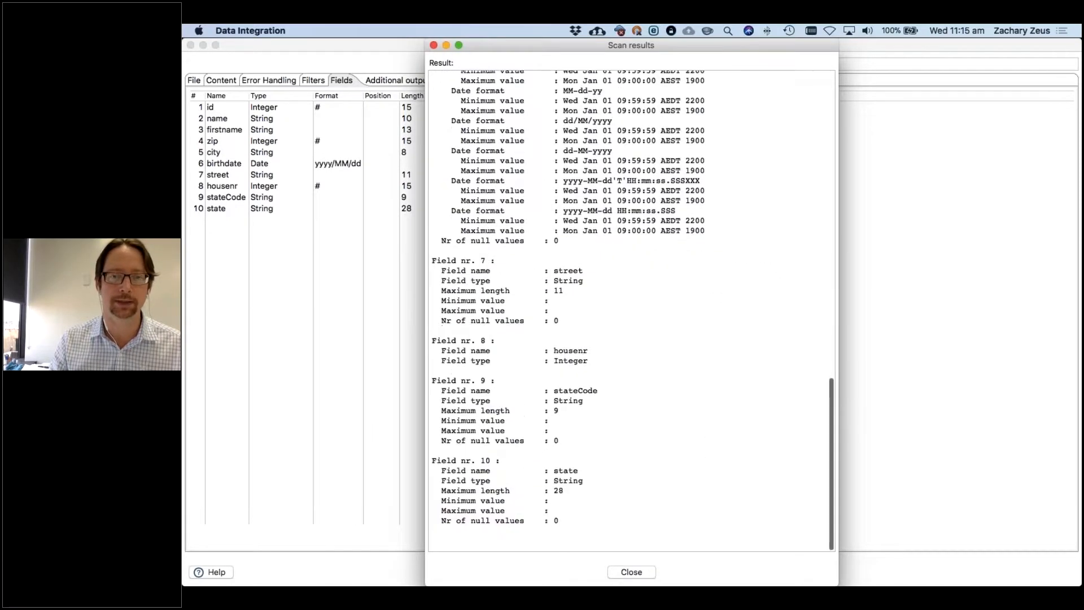
scroll(636, 444, "up", 16)
left_click(631, 571)
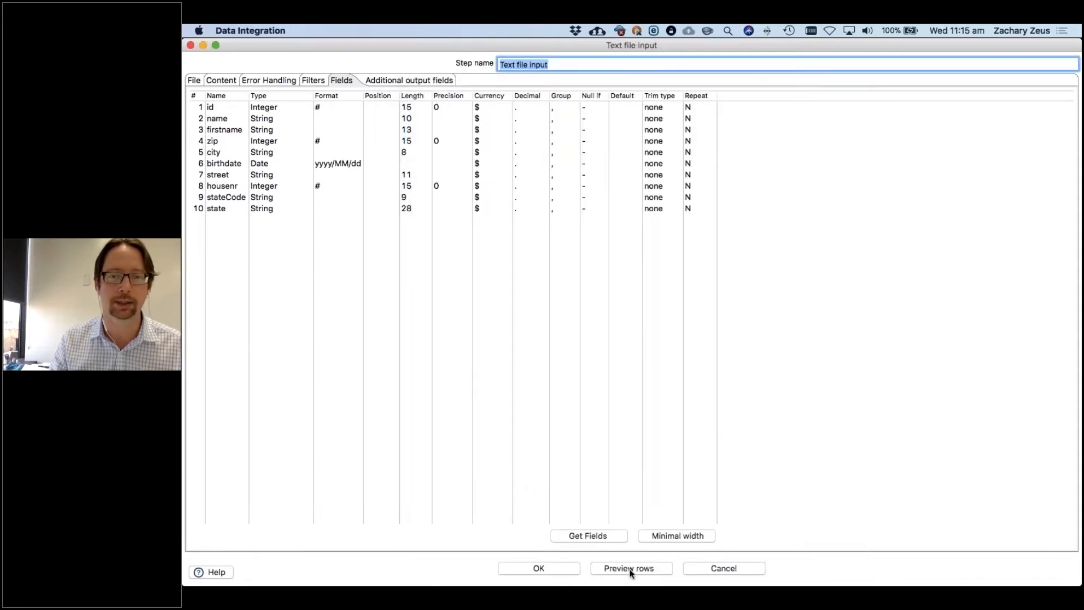
- Preview 1000 rows of the text file input, look through them and confirm the step's settings
left_click(631, 570)
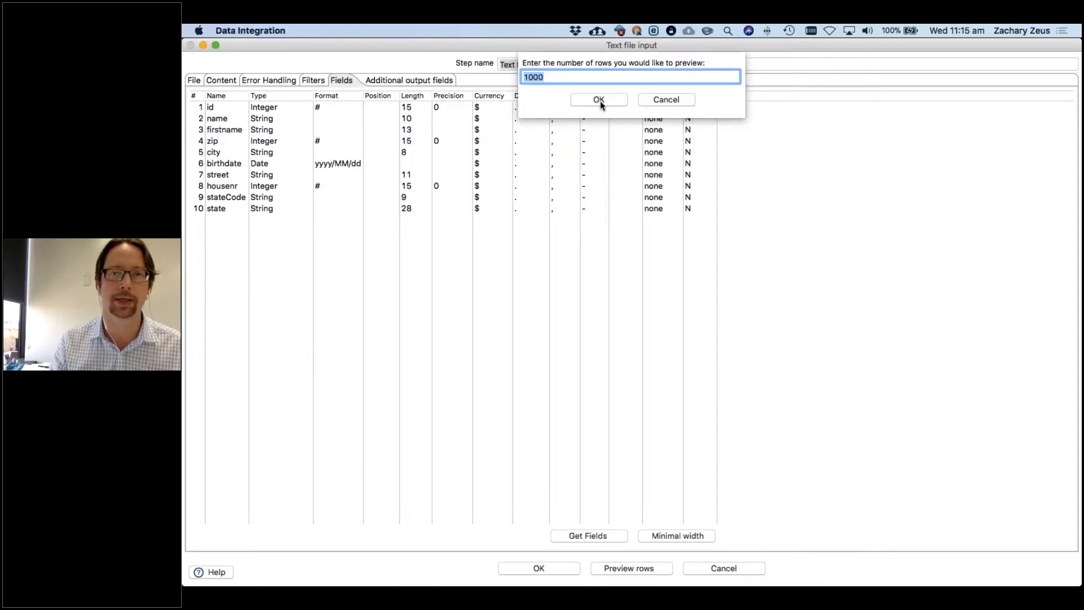
left_click(600, 100)
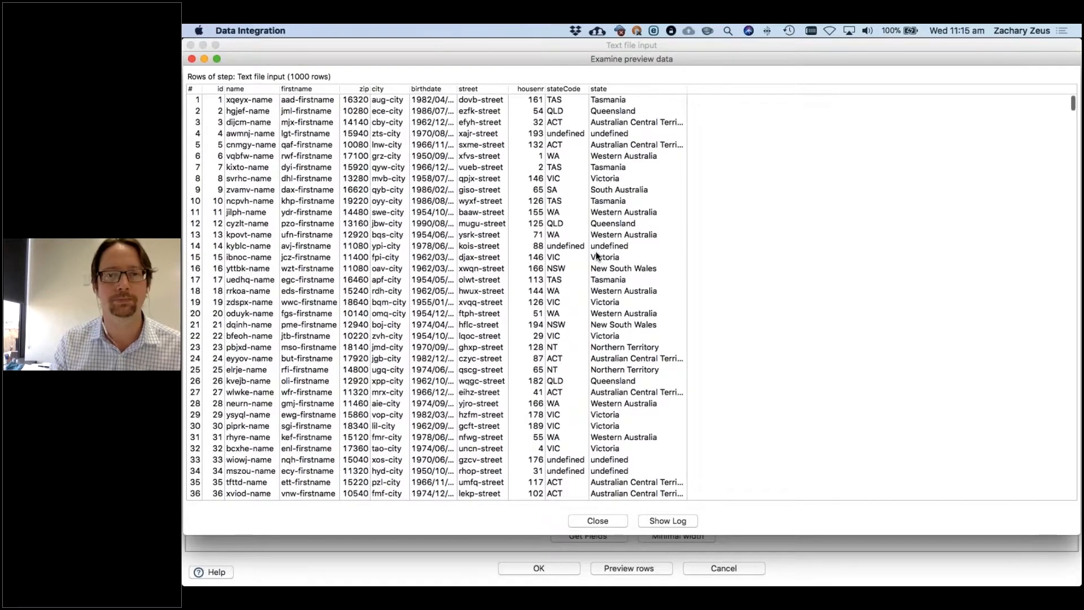
scroll(595, 252, "down", 15)
scroll(595, 252, "up", 15)
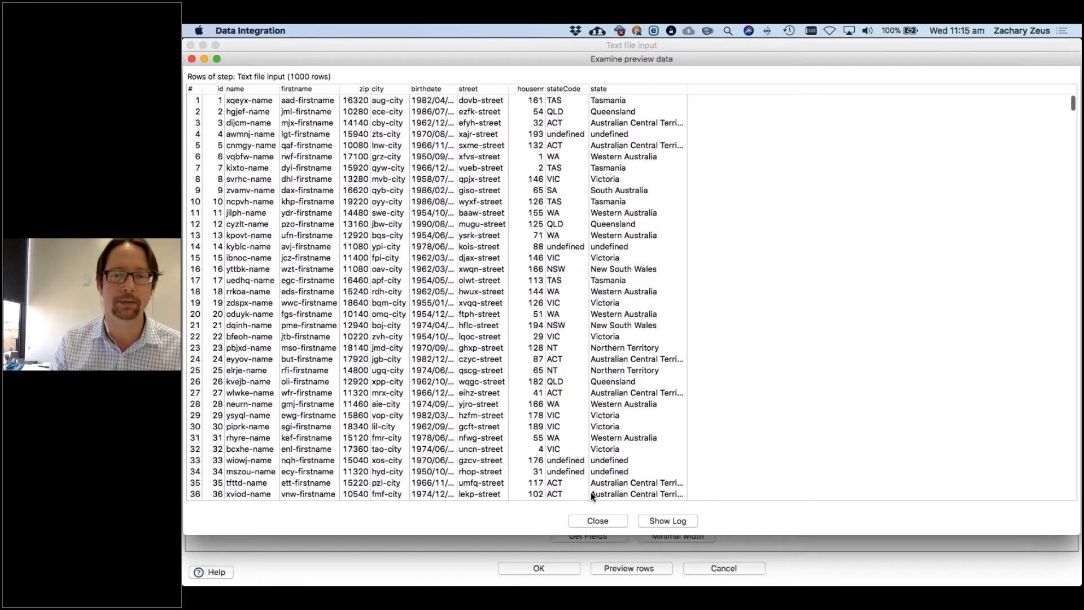
left_click(594, 520)
left_click(560, 571)
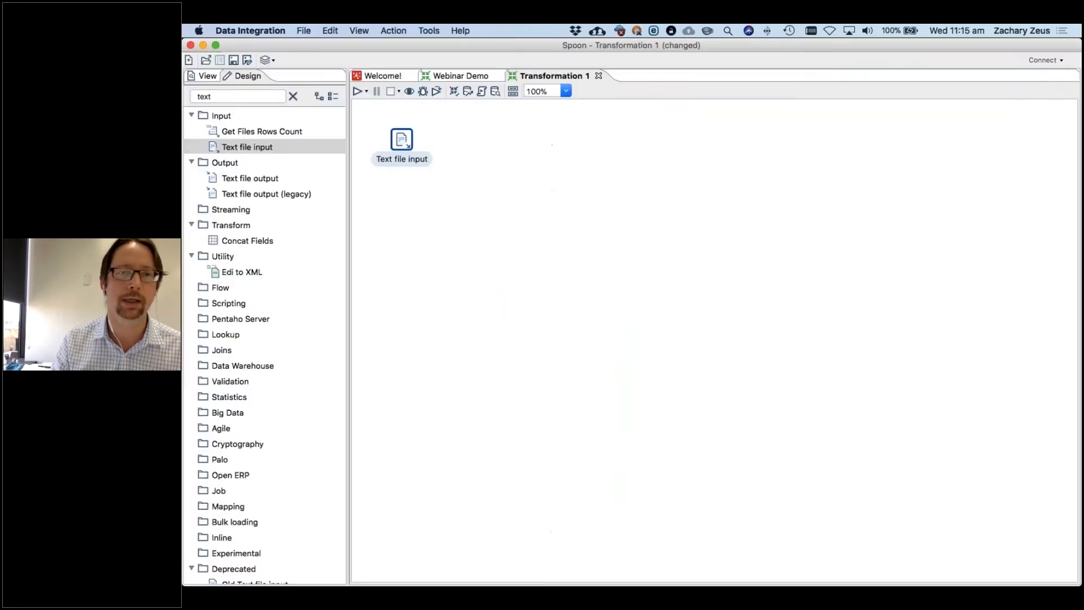
double_click(229, 98)
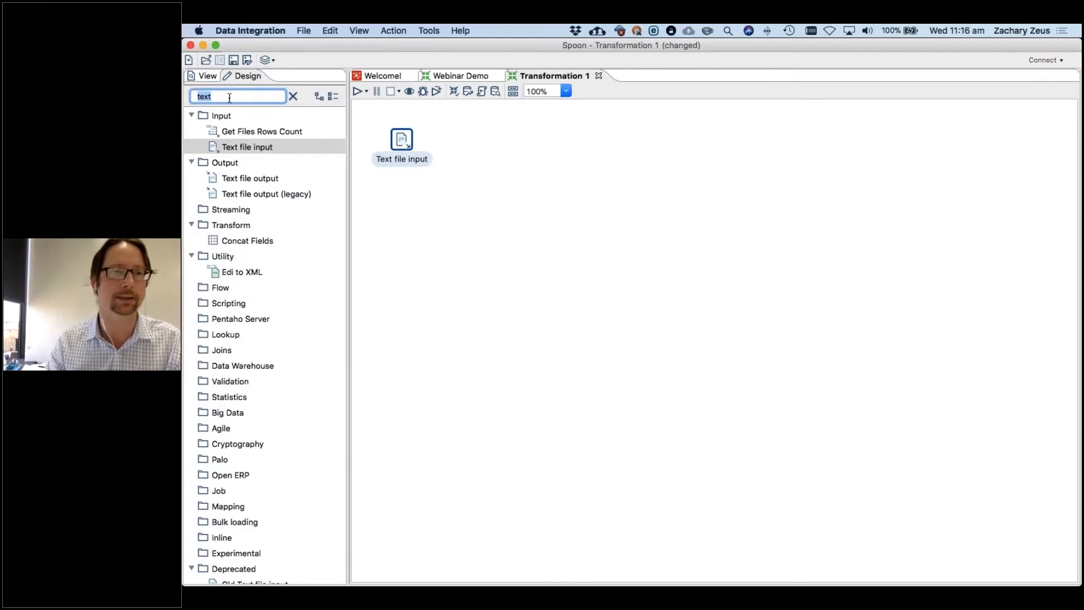
type("val")
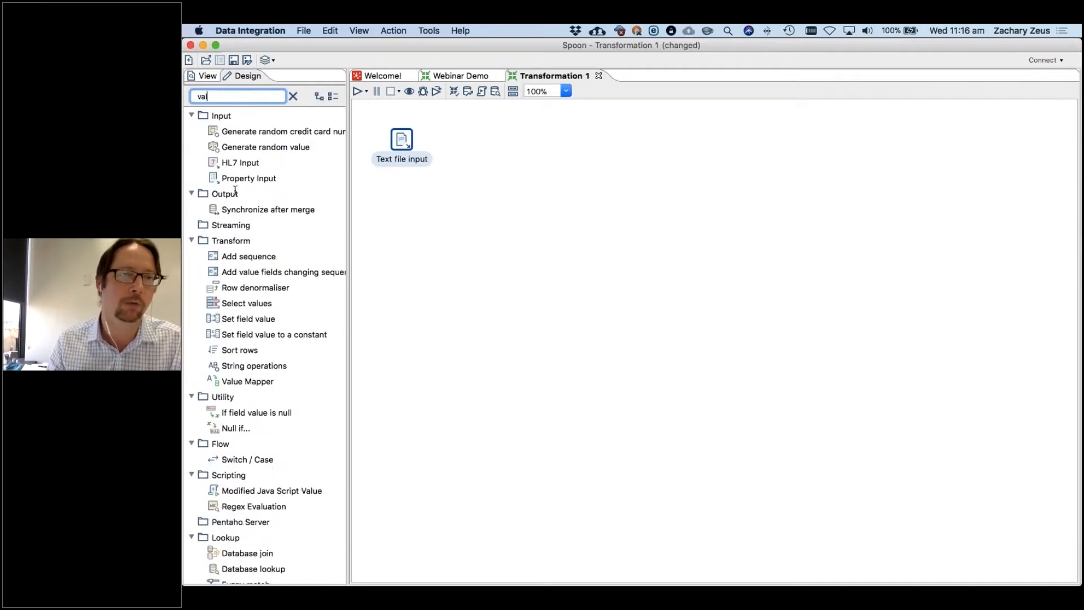
type("ue")
key("BackSpace")
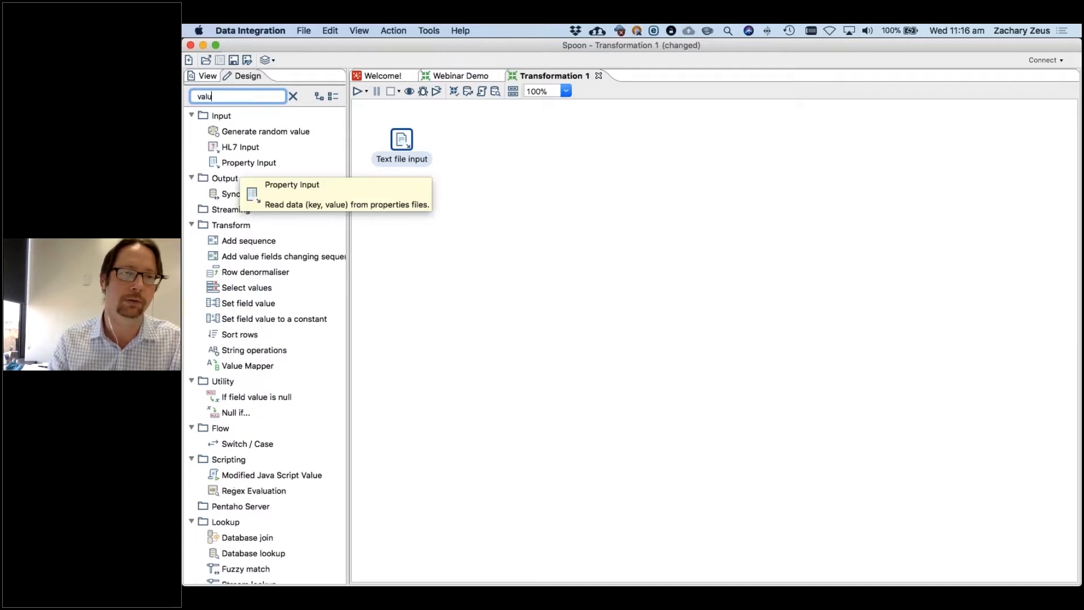
key("BackSpace")
key("BackSpace")
key("BackSpace")
key("BackSpace")
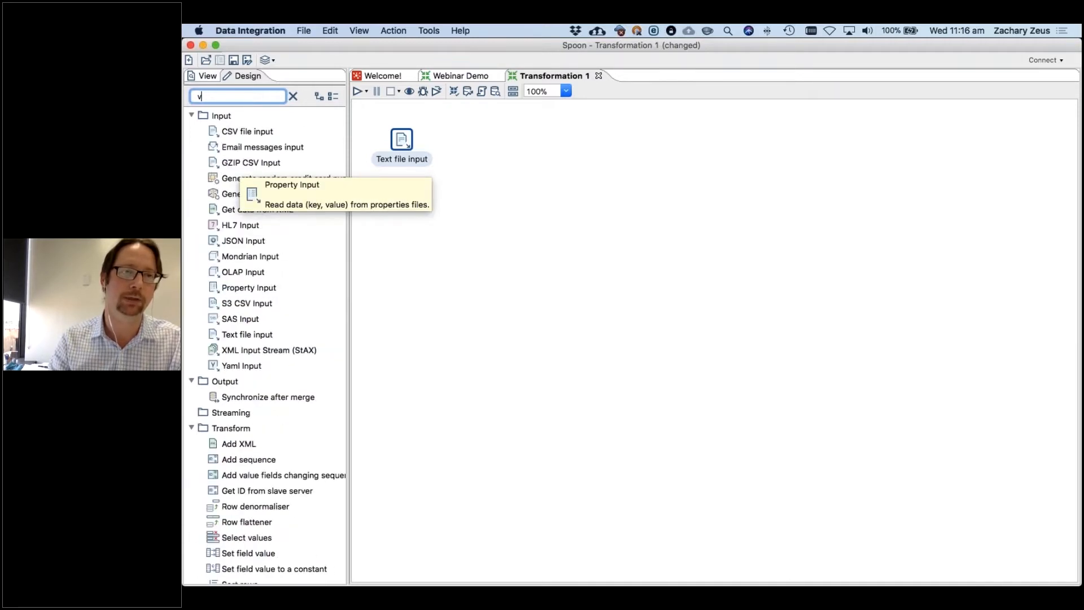
- Find the Dummy (do nothing) step, place it beside Text file input and shift Text file input slightly down
type("d")
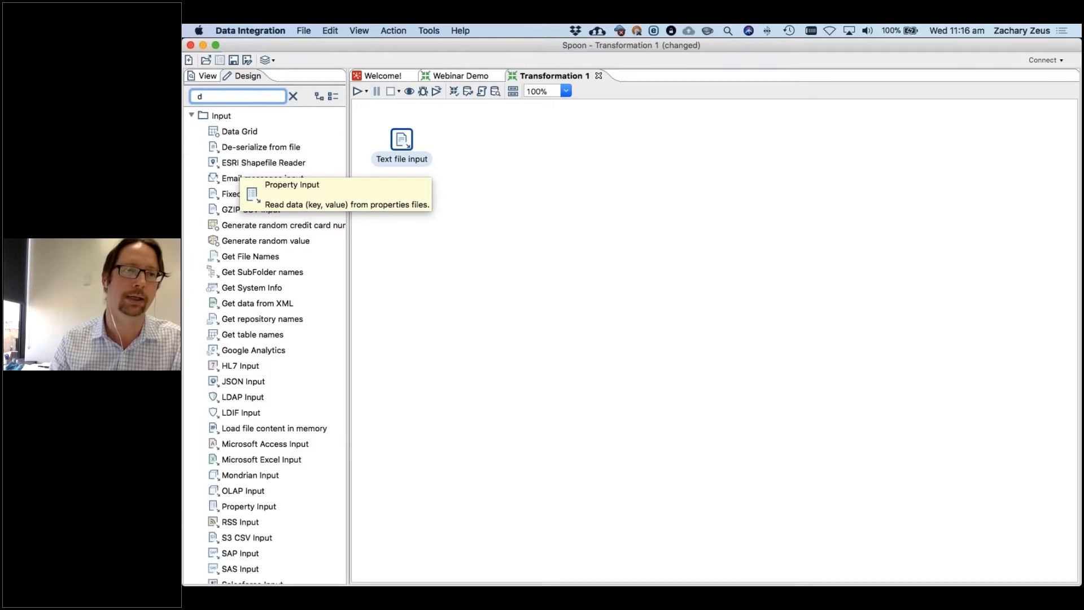
type("ummy")
left_click_drag(228, 209, 501, 148)
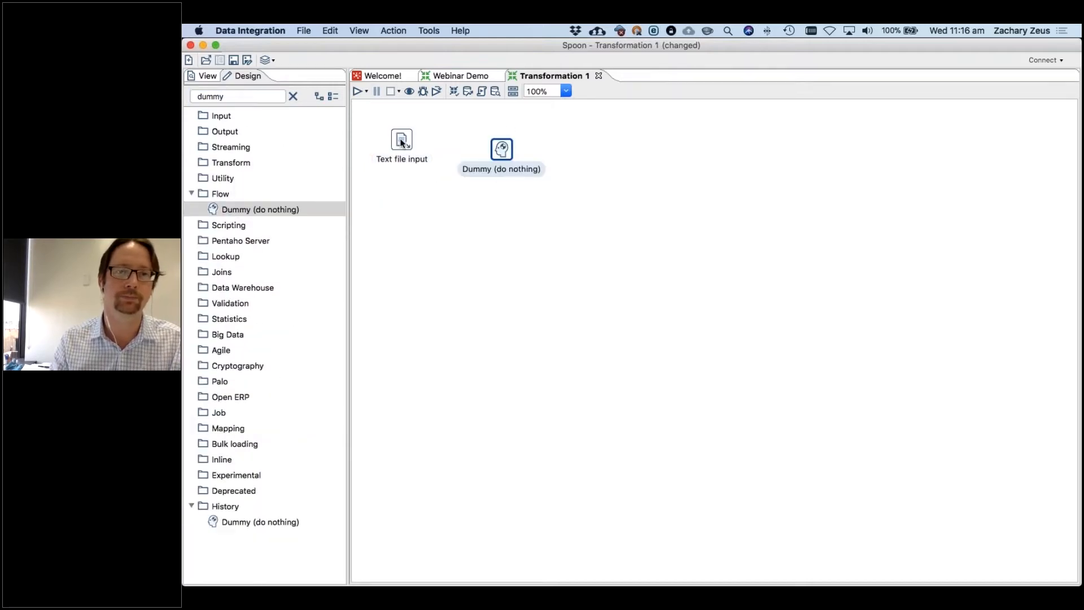
left_click_drag(400, 147, 401, 167)
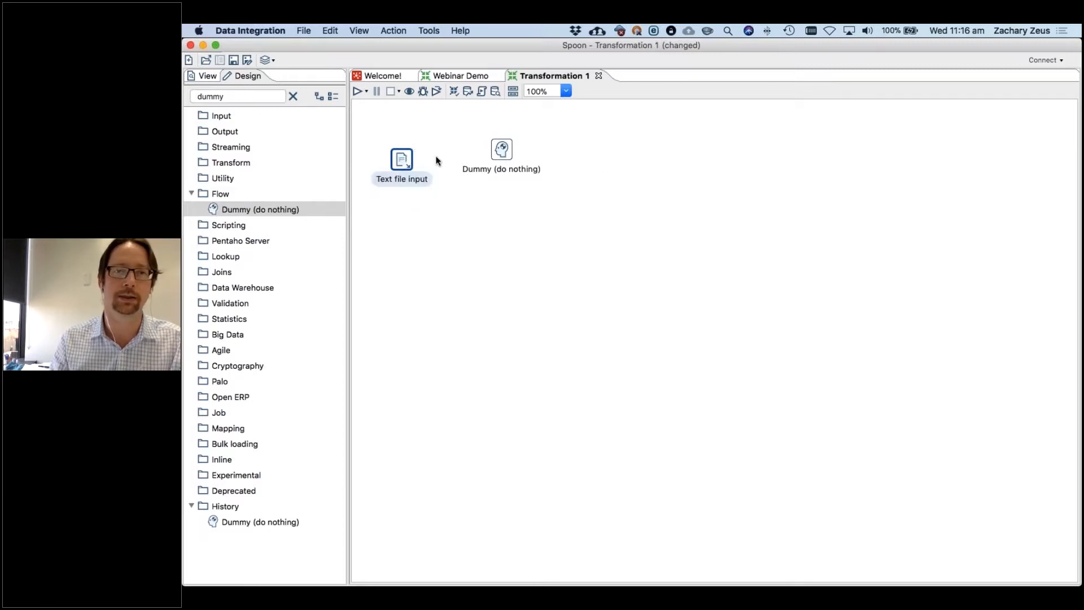
- Rename the Text file input step as "Get TXT file data"
type("Get ")
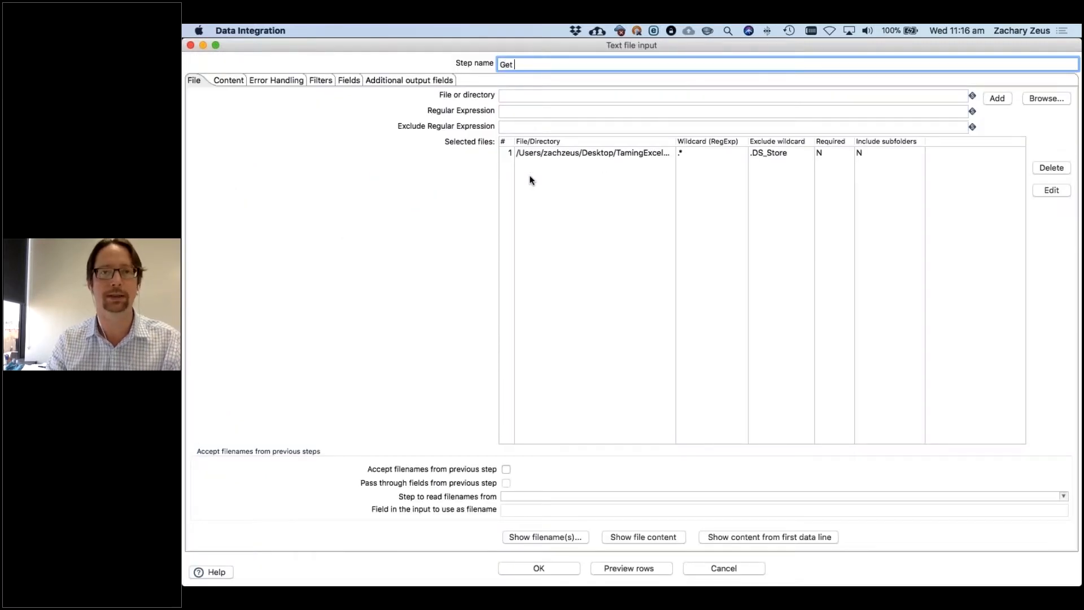
type("TXT")
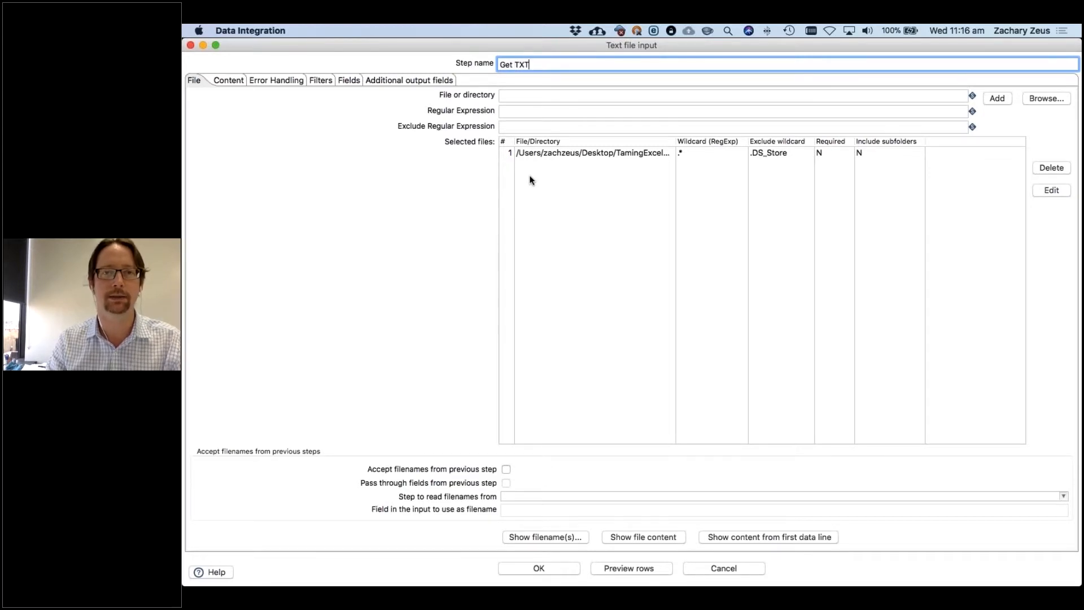
type(" file darta")
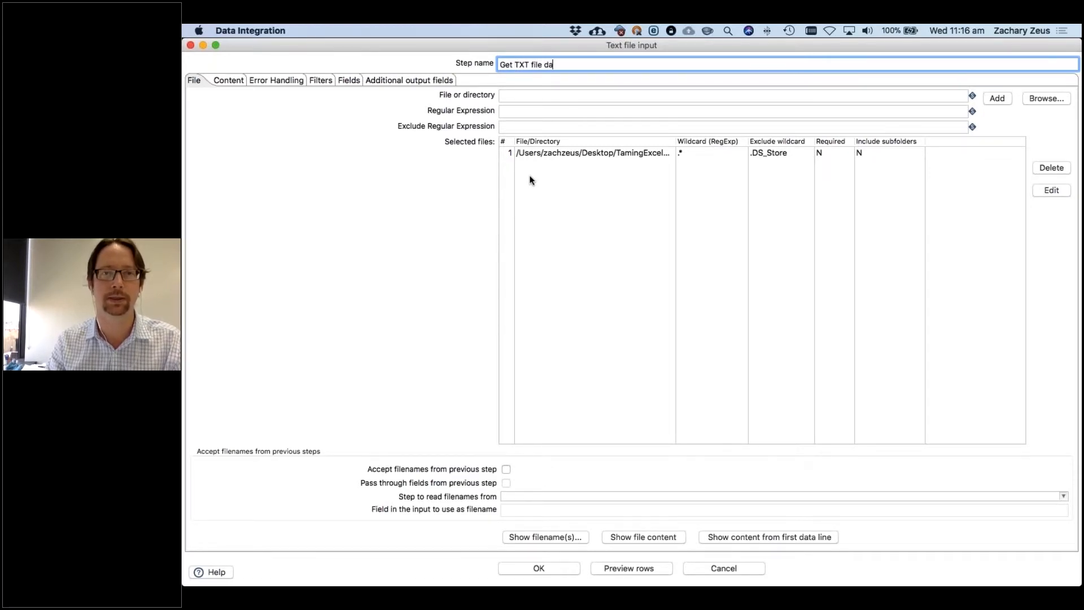
key("BackSpace")
key("BackSpace")
key("BackSpace")
type("ta")
key("Return")
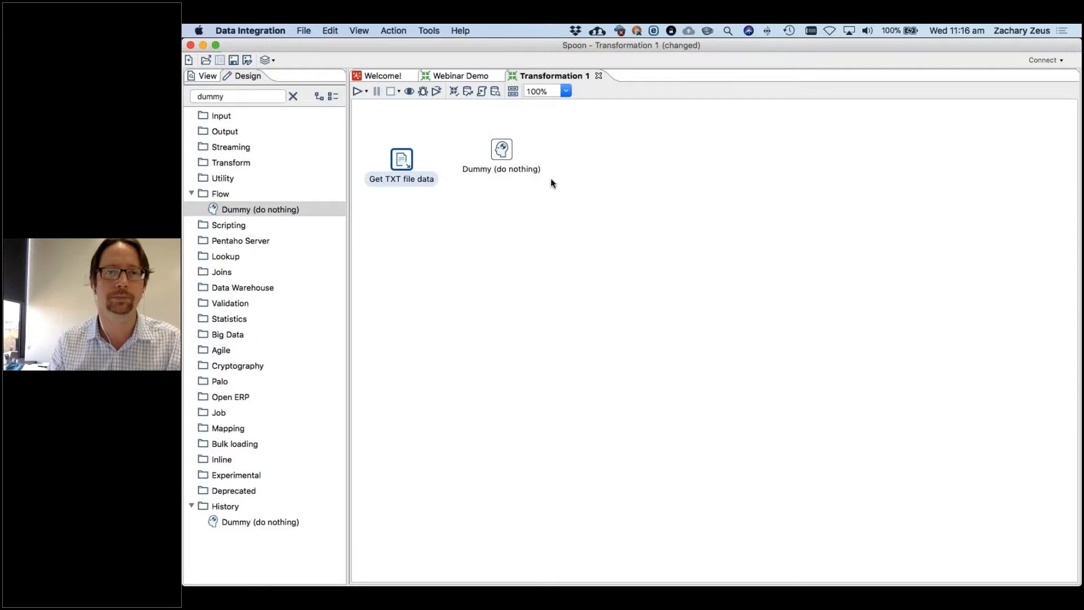
- Rename the Dummy (do nothing) step as "View the data"
double_click(508, 151)
type("V")
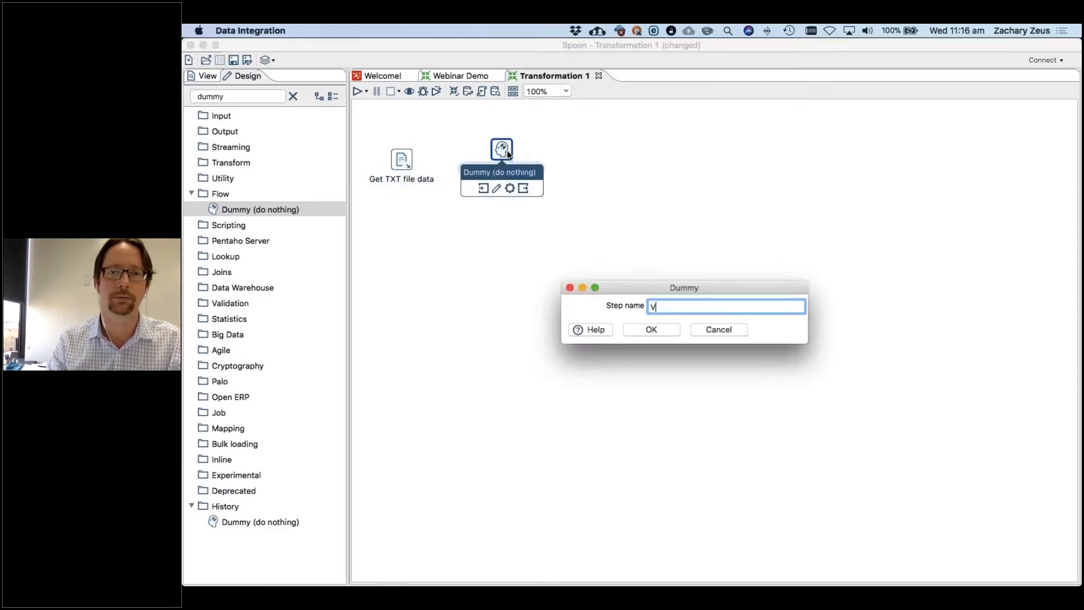
type("iew teh")
key("BackSpace")
key("BackSpace")
key("BackSpace")
key("BackSpace")
type("the data")
key("Return")
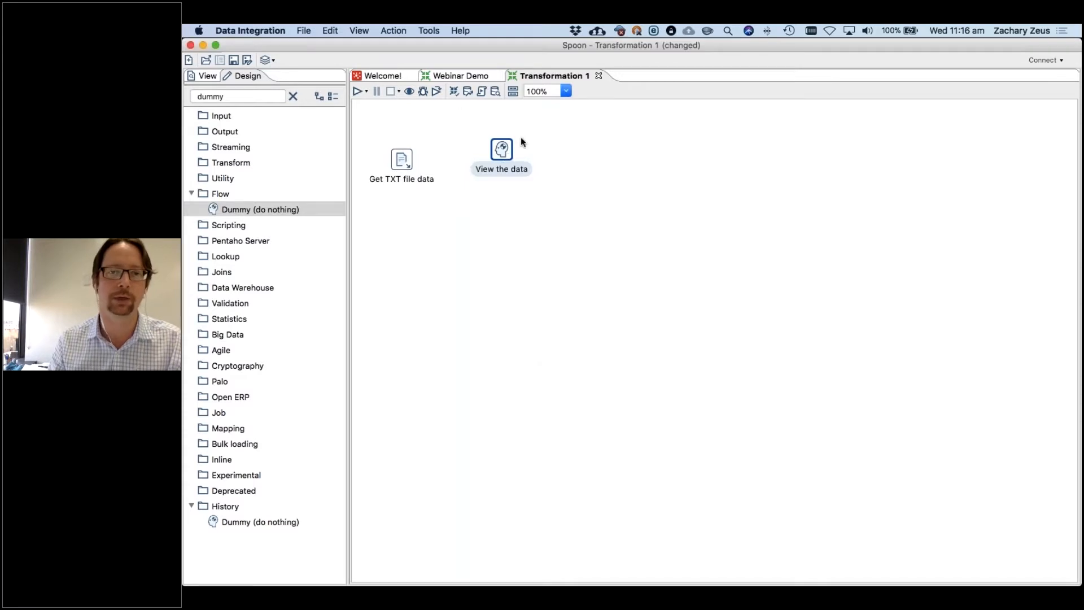
- Align View the data level with Get TXT file data and connect a hop from Get TXT file data to it
left_click_drag(508, 161, 518, 171)
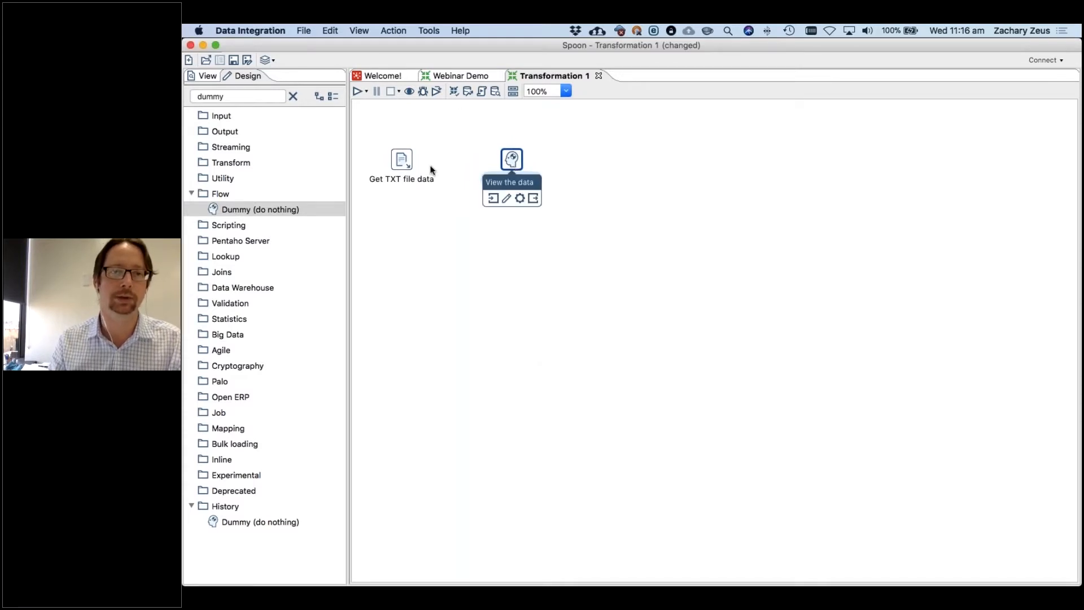
mouse_move(399, 165)
left_click_drag(398, 164, 520, 163)
left_click(503, 156)
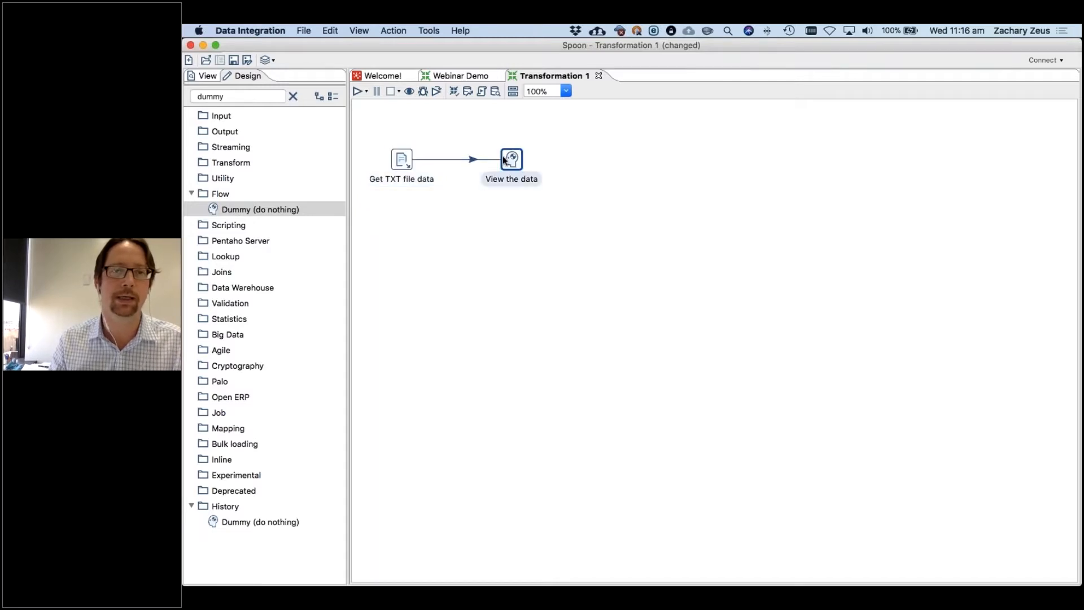
- Preview the first 1000 rows of the View the data step, look through them and stop the transformation
left_click(408, 92)
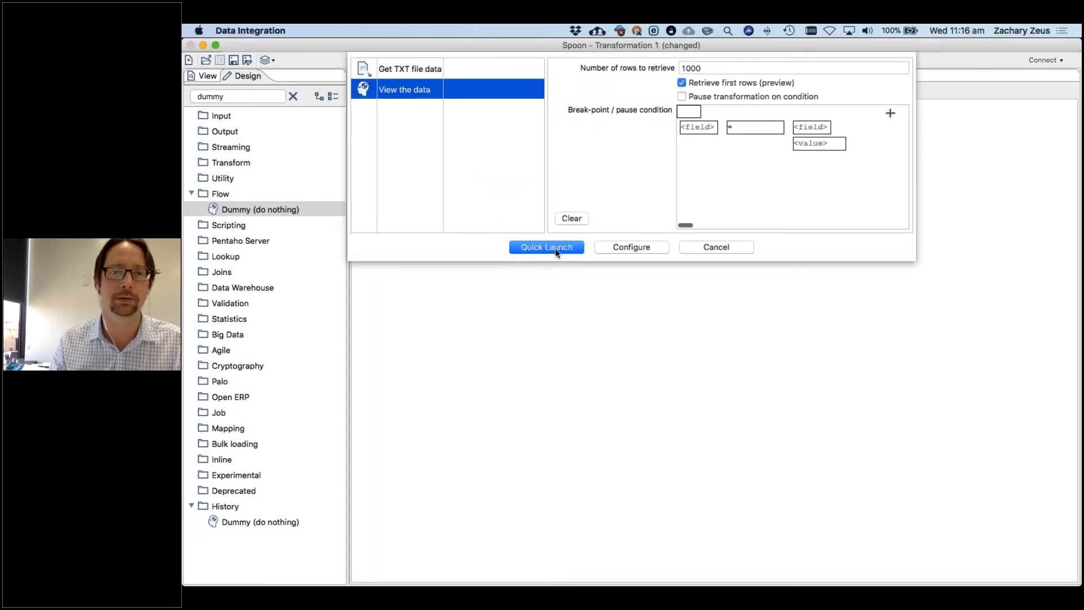
key("Return")
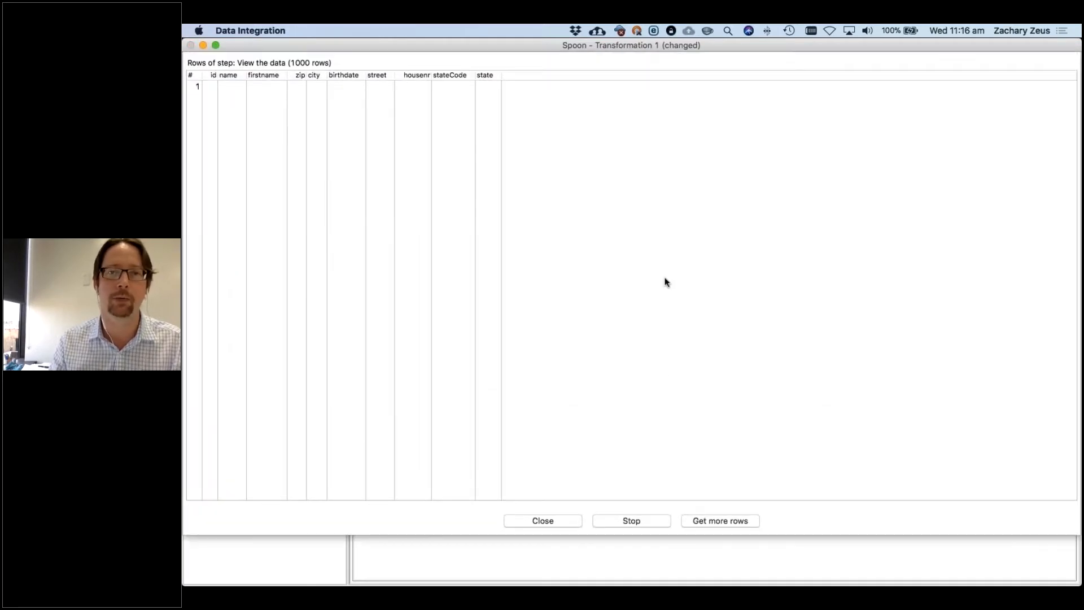
scroll(656, 282, "down", 20)
scroll(655, 279, "down", 10)
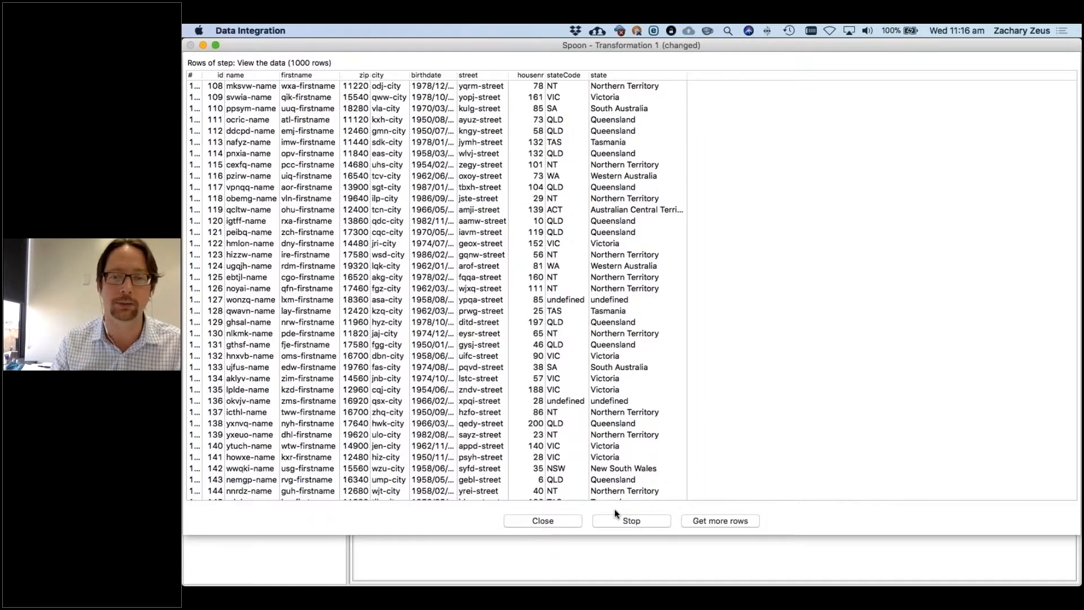
left_click(625, 522)
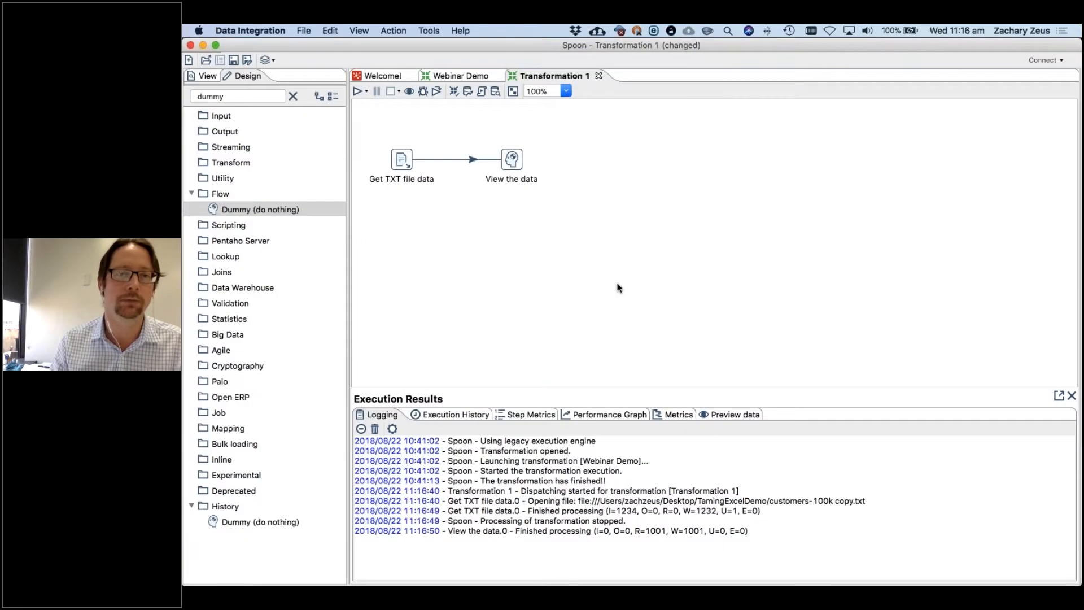
- Examine the preview data of the View the data step in the execution results
left_click(512, 160)
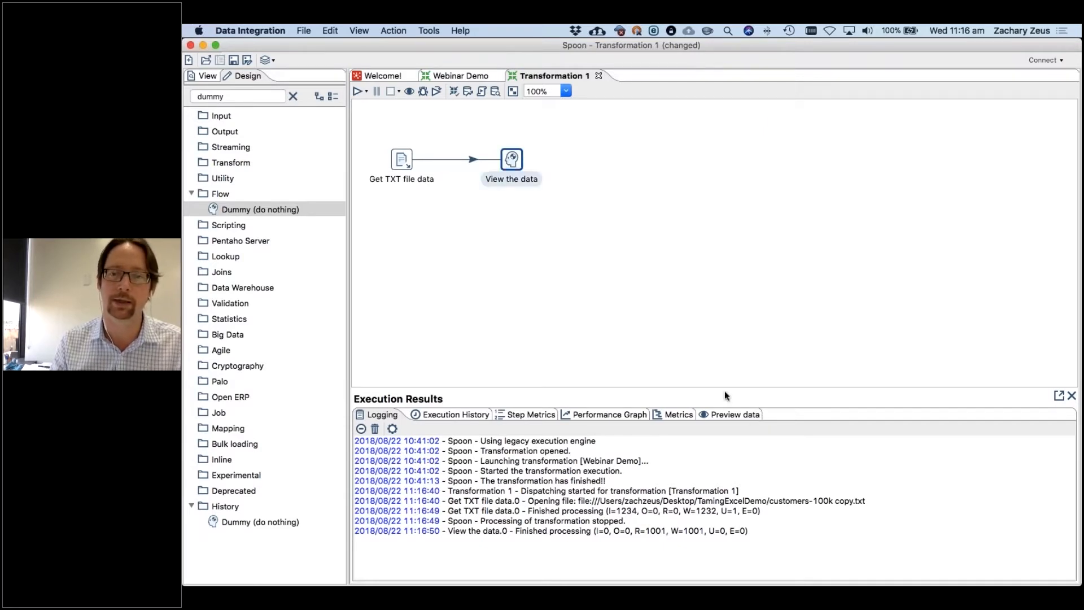
left_click(733, 414)
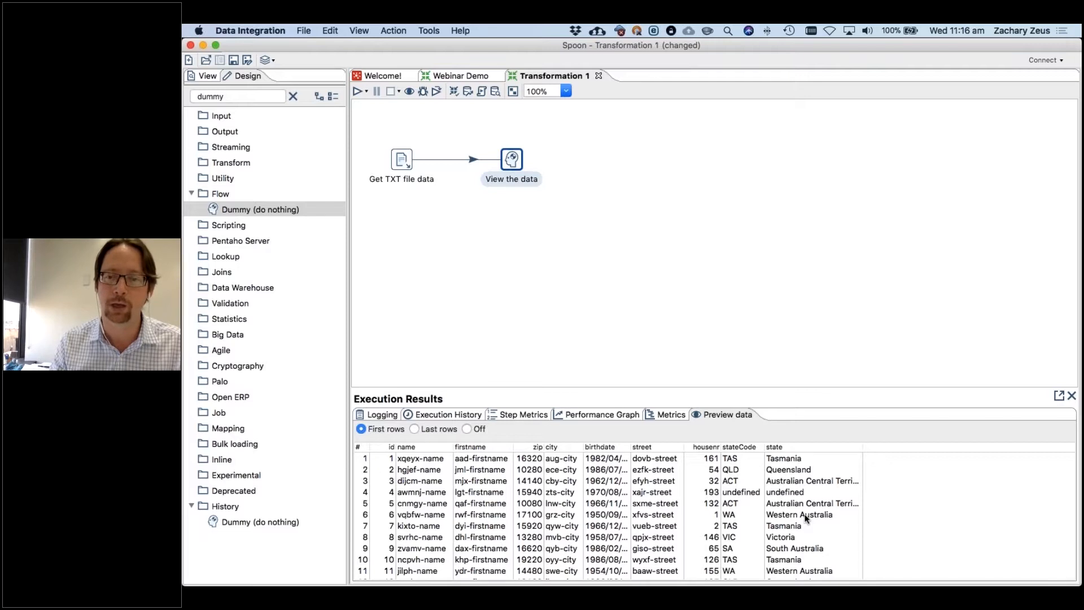
left_click(808, 469)
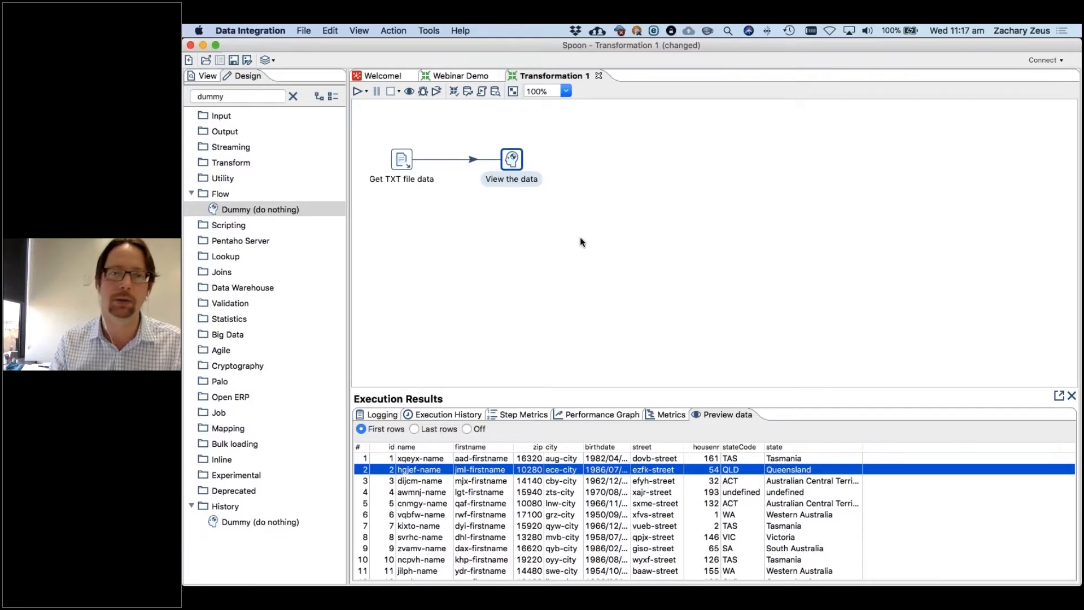
left_click(420, 181)
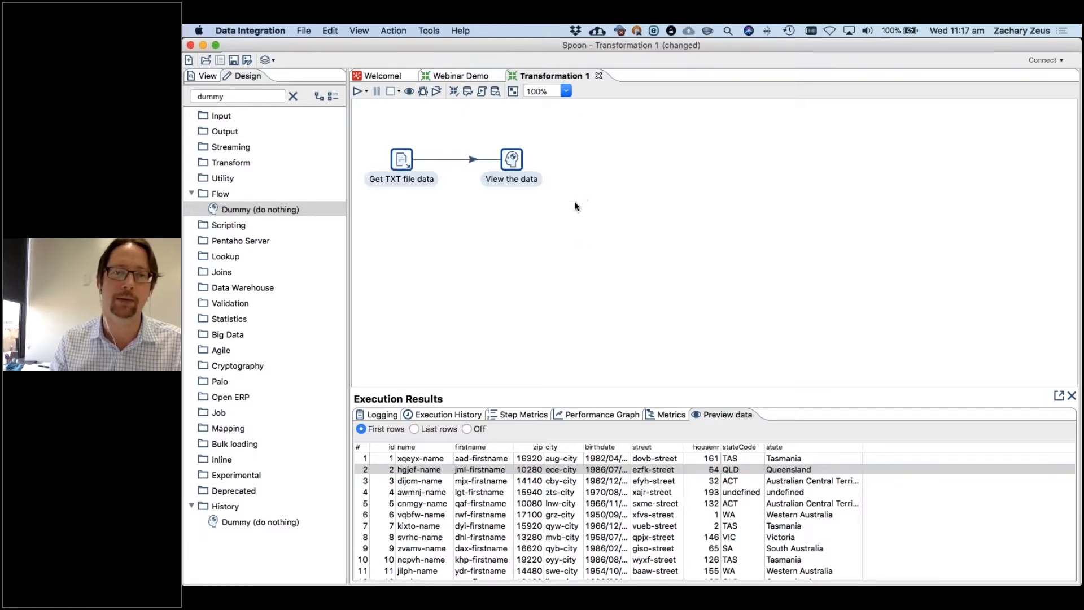
- Move the two connected steps lower on the canvas and add a Data Grid step above and beside them
left_click(520, 217)
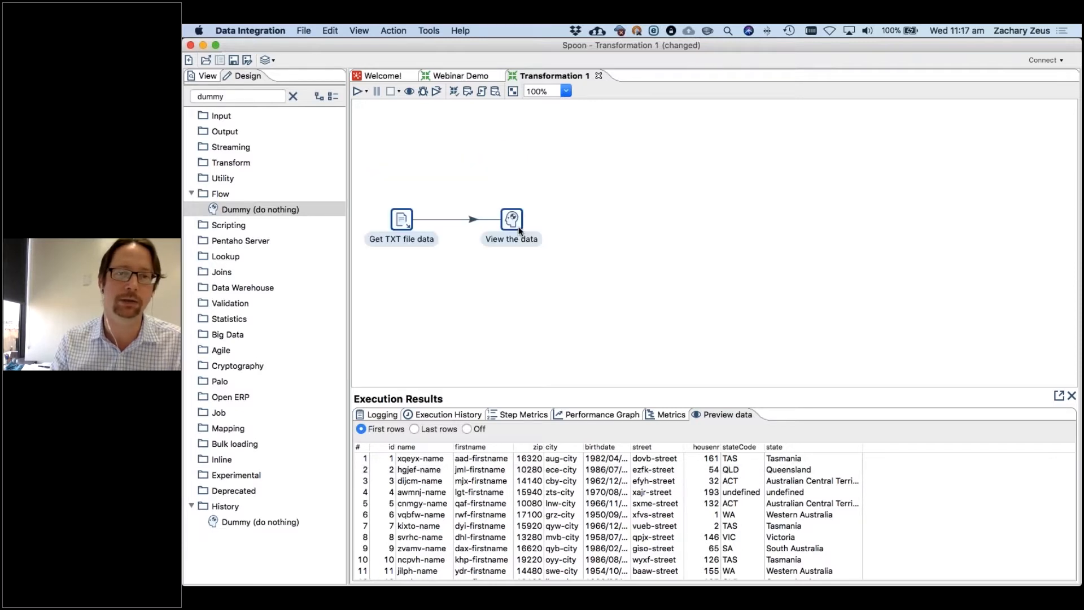
left_click(240, 97)
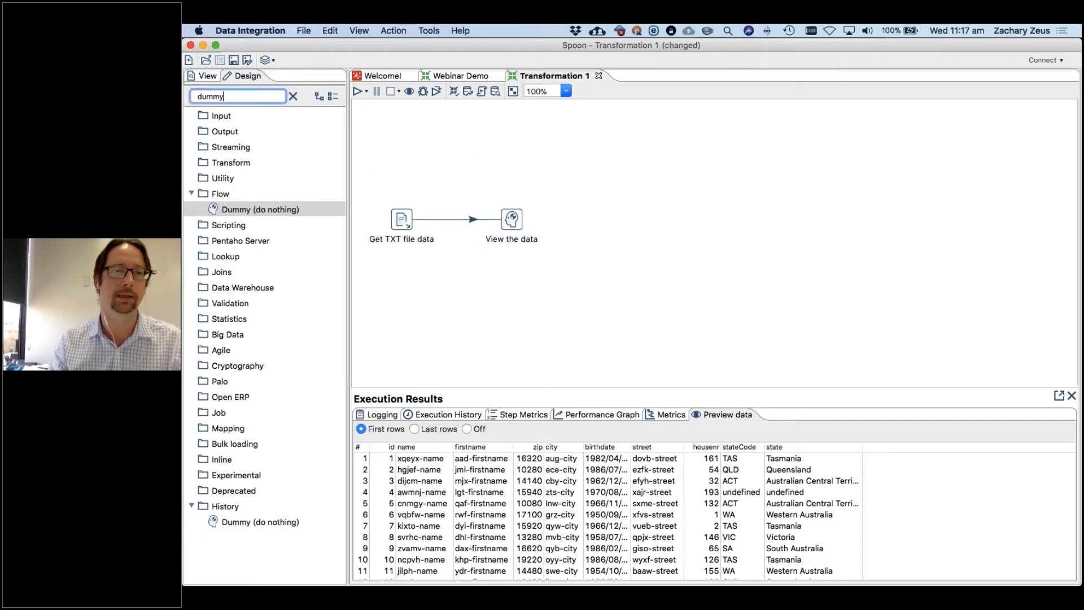
key("BackSpace")
key("BackSpace")
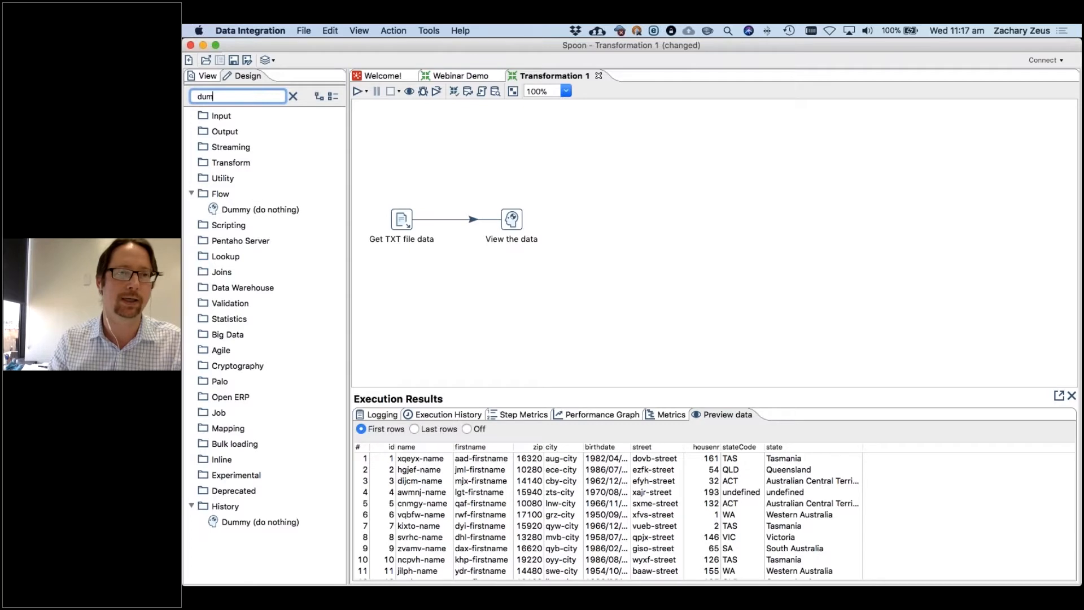
key("BackSpace")
key("BackSpace")
key("BackSpace")
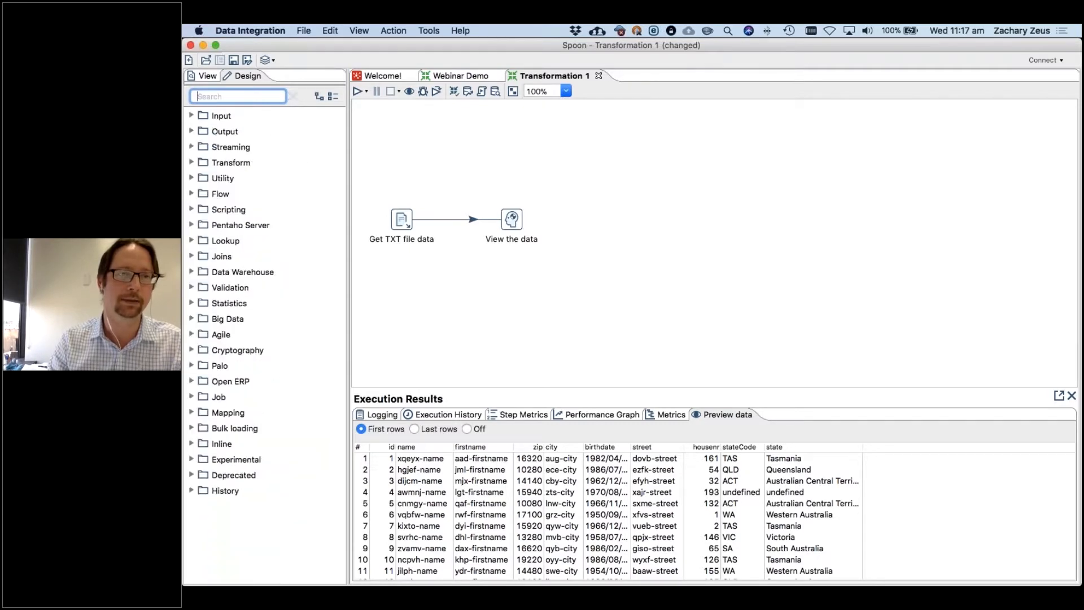
type("g")
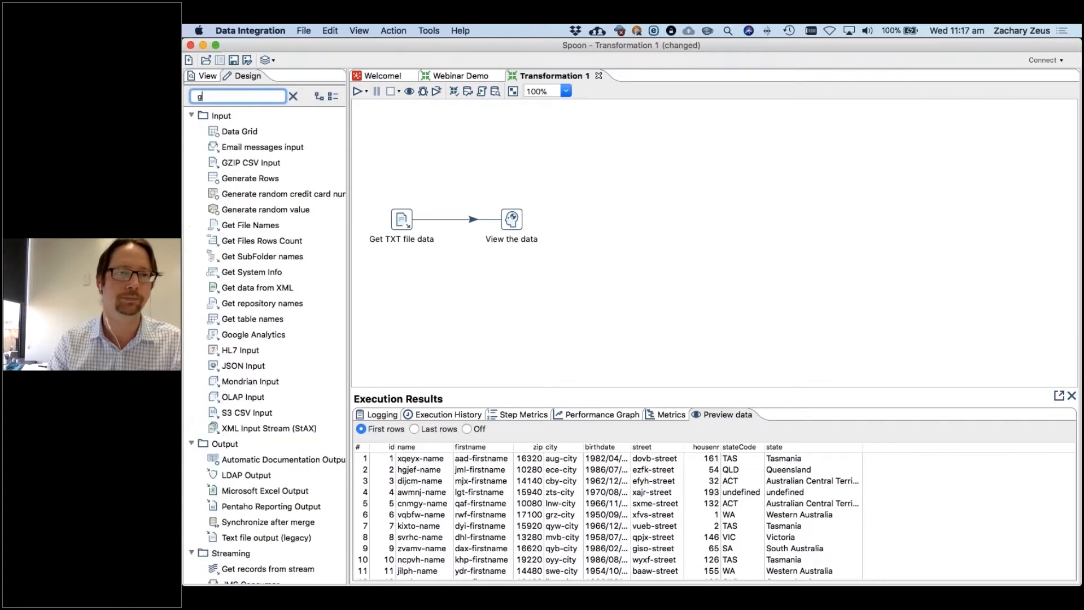
type("rid")
left_click_drag(232, 131, 608, 127)
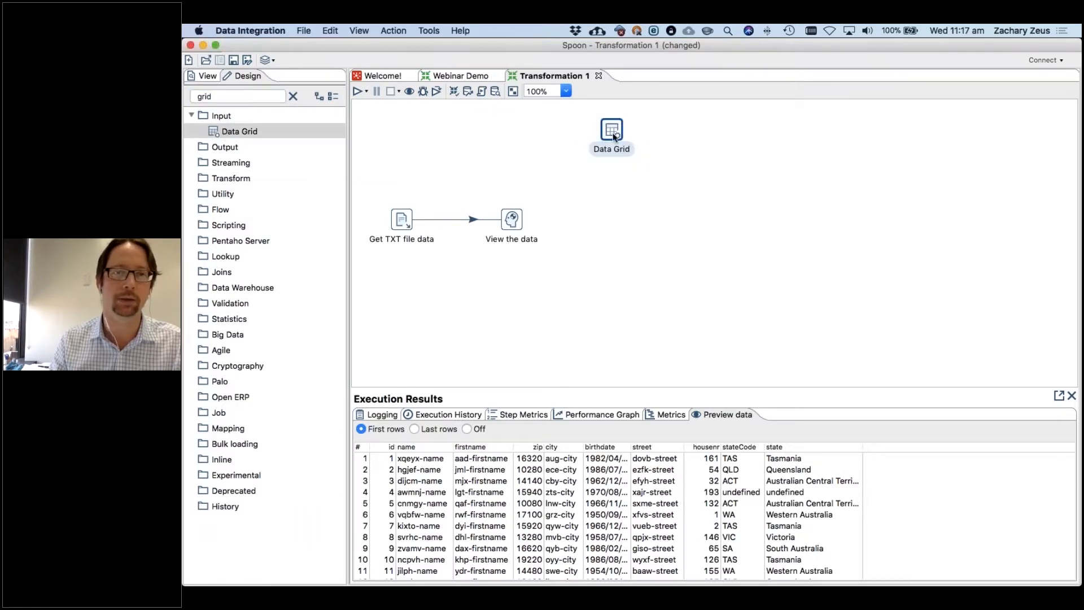
- Define the first field of the Data Grid step as stateCode with type String
double_click(612, 133)
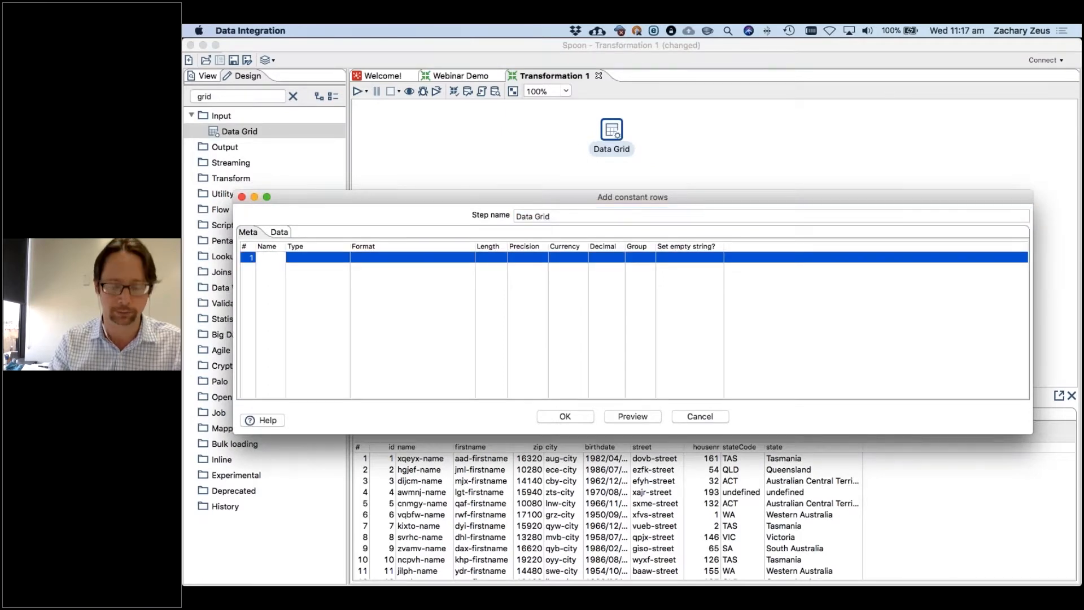
type("stat")
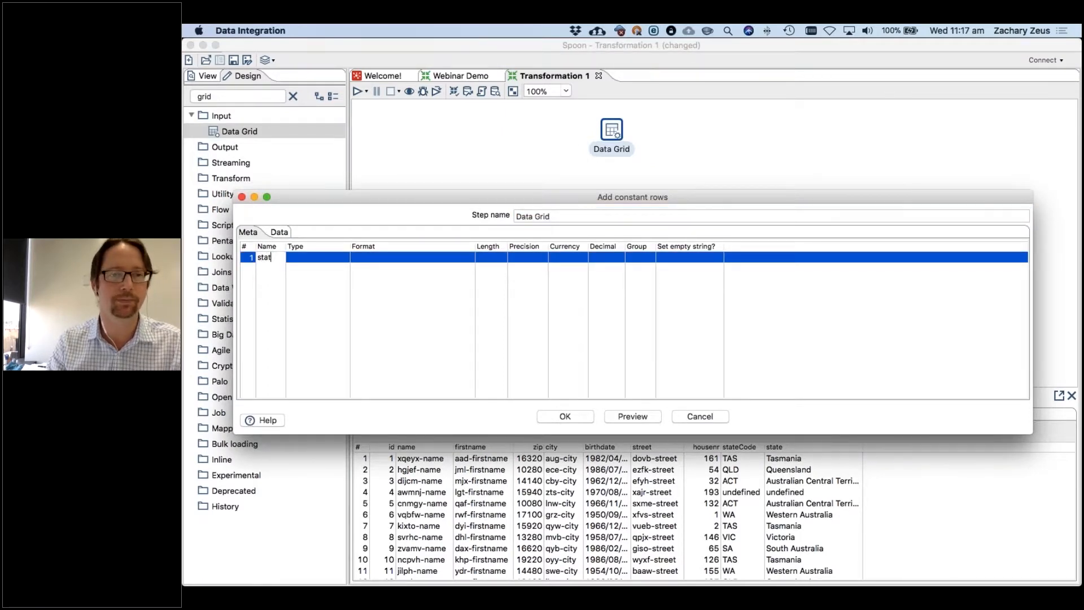
type("eCode")
key("Tab")
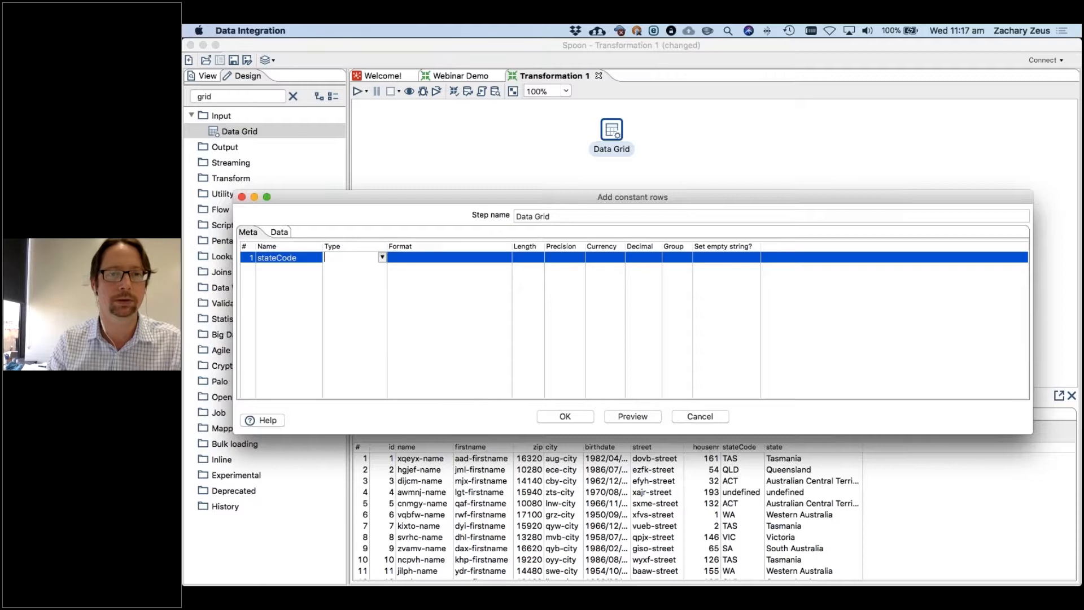
key("Down")
key("Down")
key("Down")
key("Down")
key("Down")
key("Down")
key("Down")
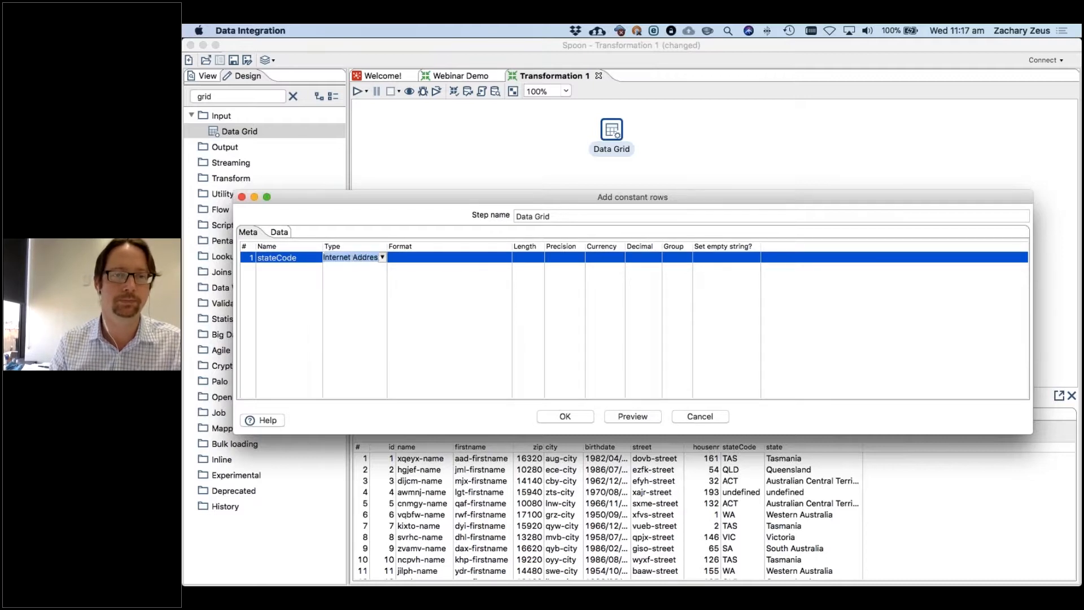
key("Down")
key("Tab")
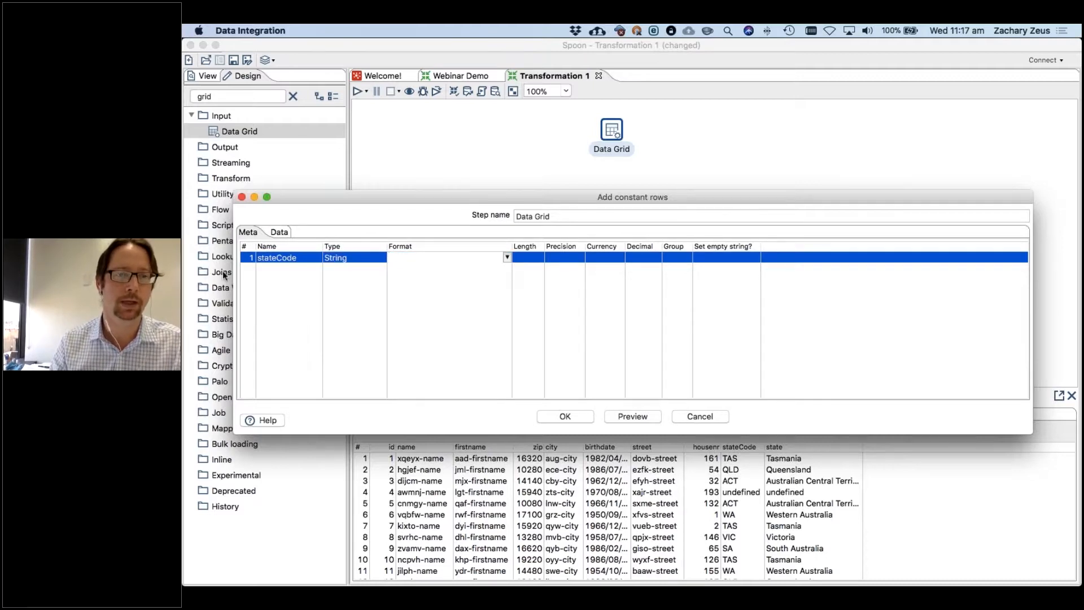
- Define a second Data Grid field named CapitolCity with type String
left_click(269, 272)
type("Capita")
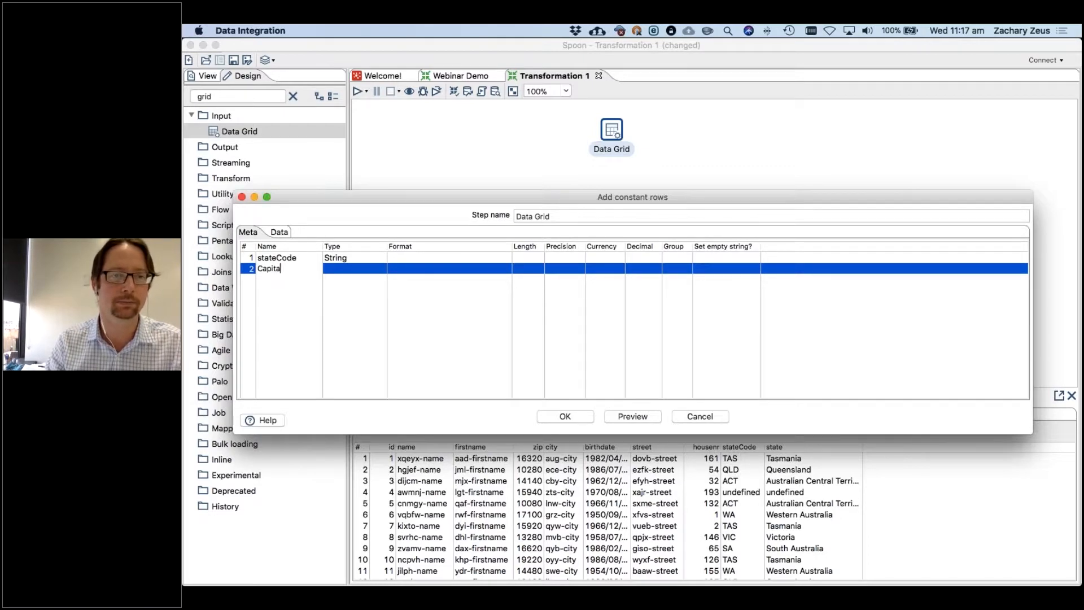
key("BackSpace")
type("olCity")
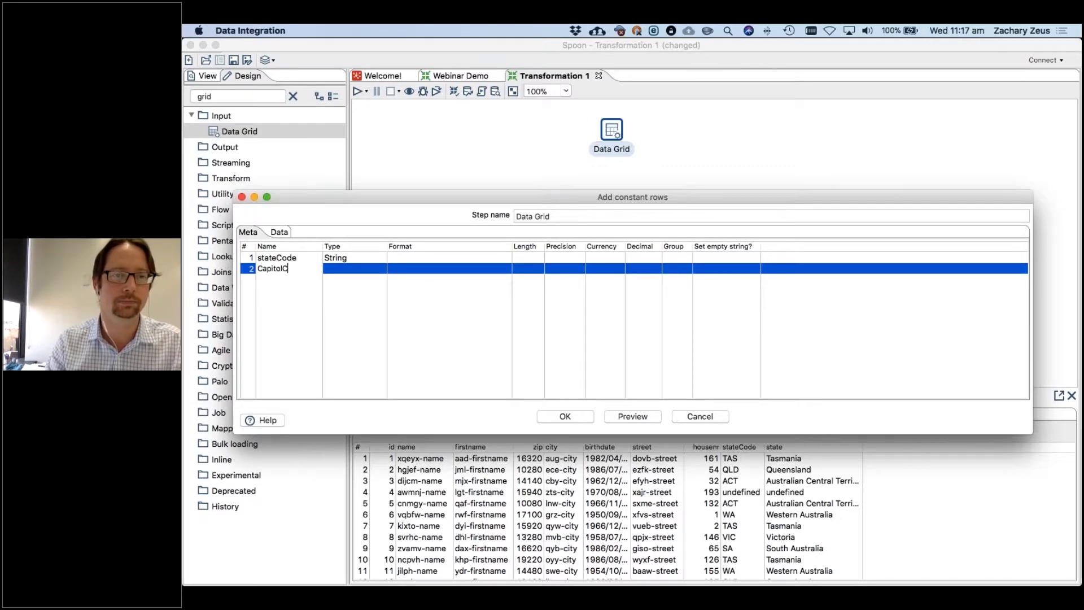
key("Tab")
key("Down")
key("Down")
key("Down")
key("Down")
key("Down")
key("Down")
key("Down")
key("Down")
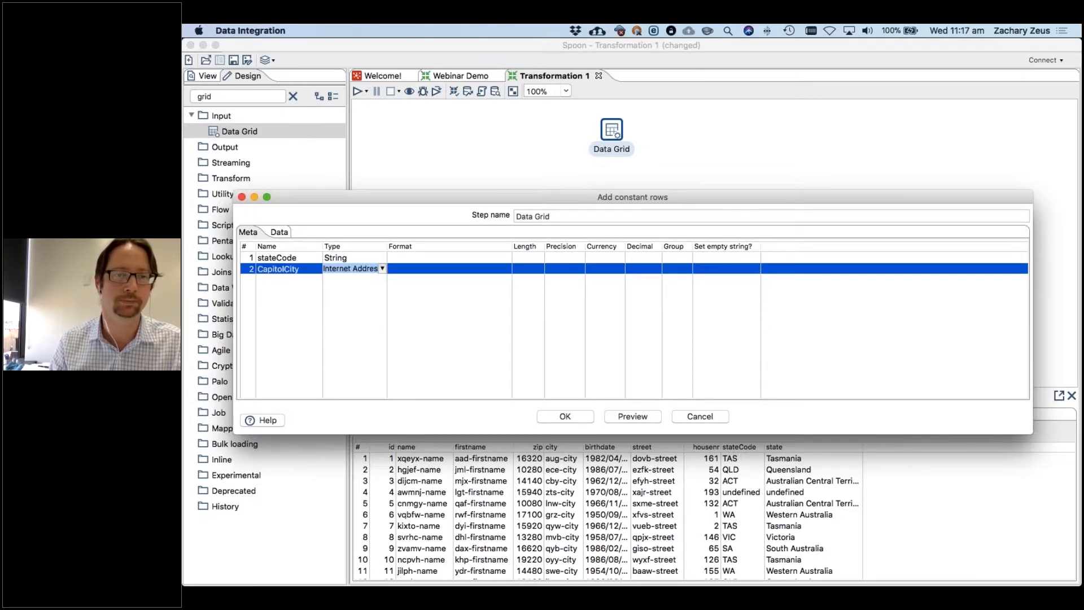
key("Tab")
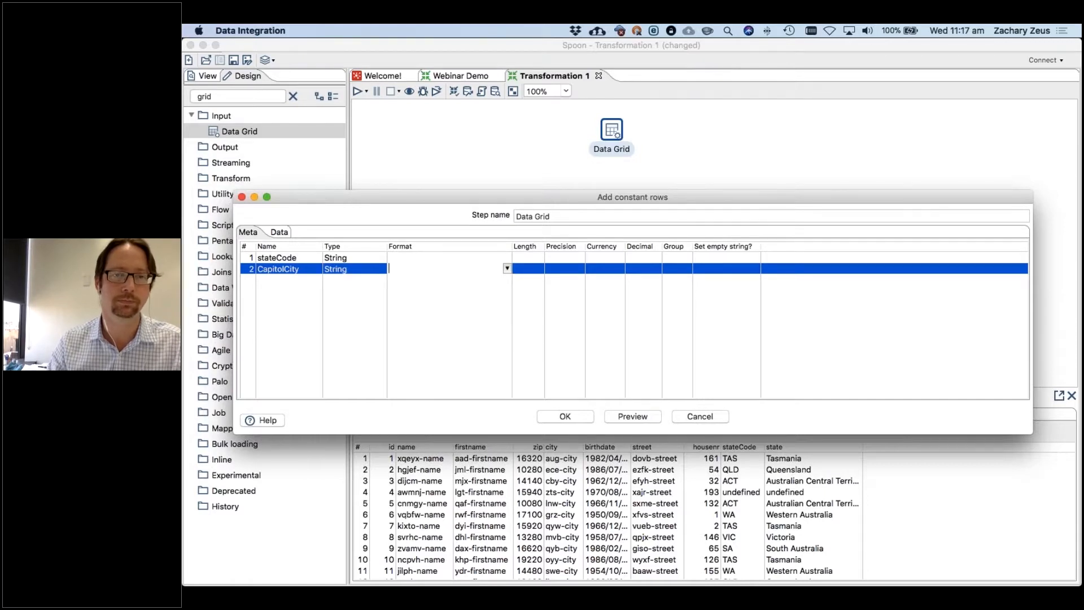
- Enter the first two data rows of the grid: TAS with Hobart and QLD with Brisbane
left_click(276, 231)
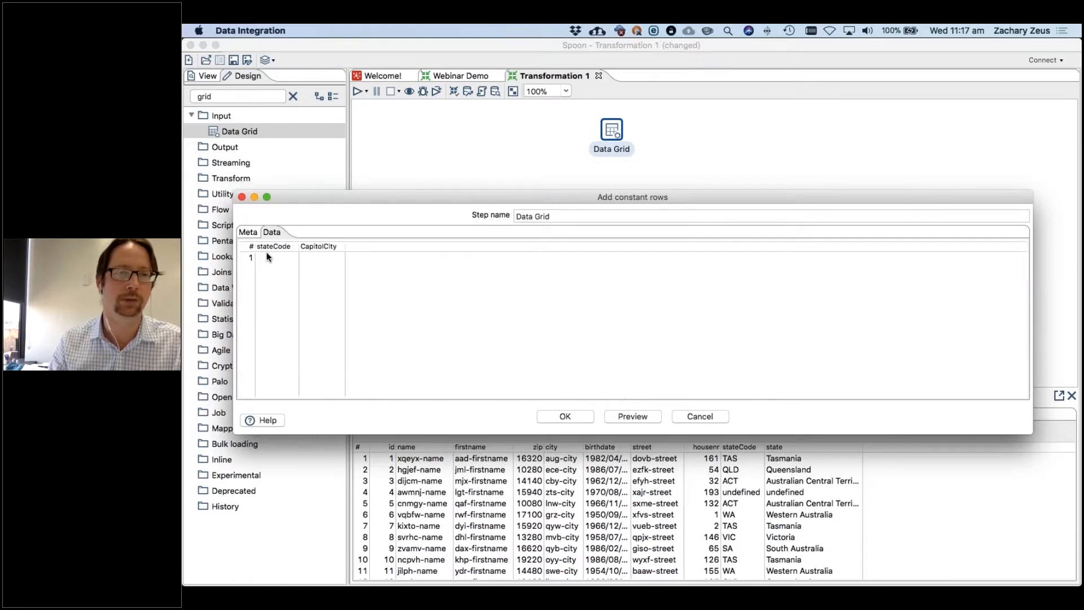
left_click(258, 256)
type("TAS")
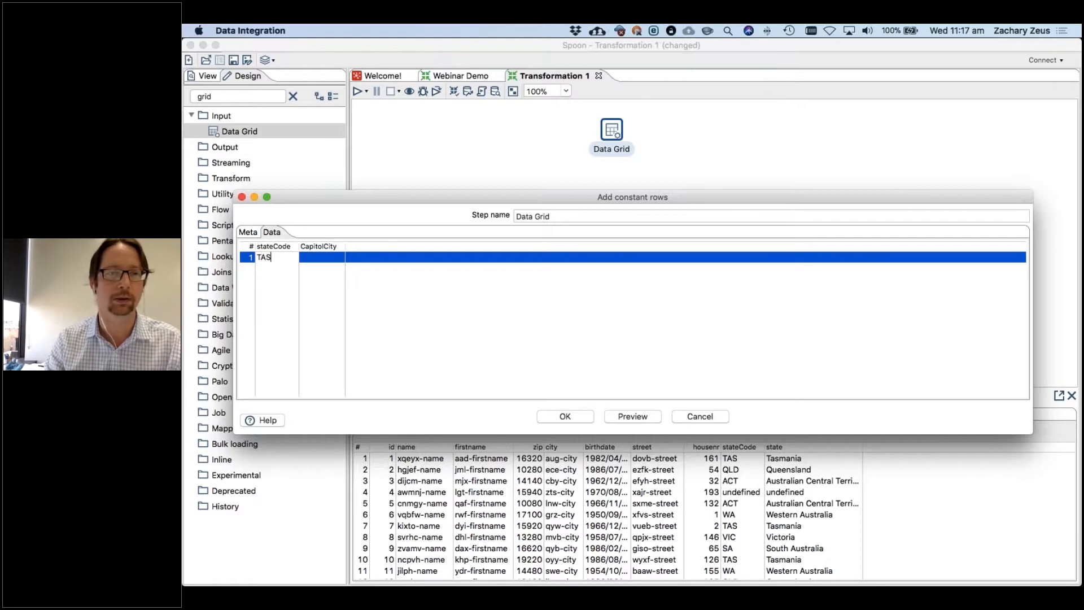
key("Tab")
type("Hobart")
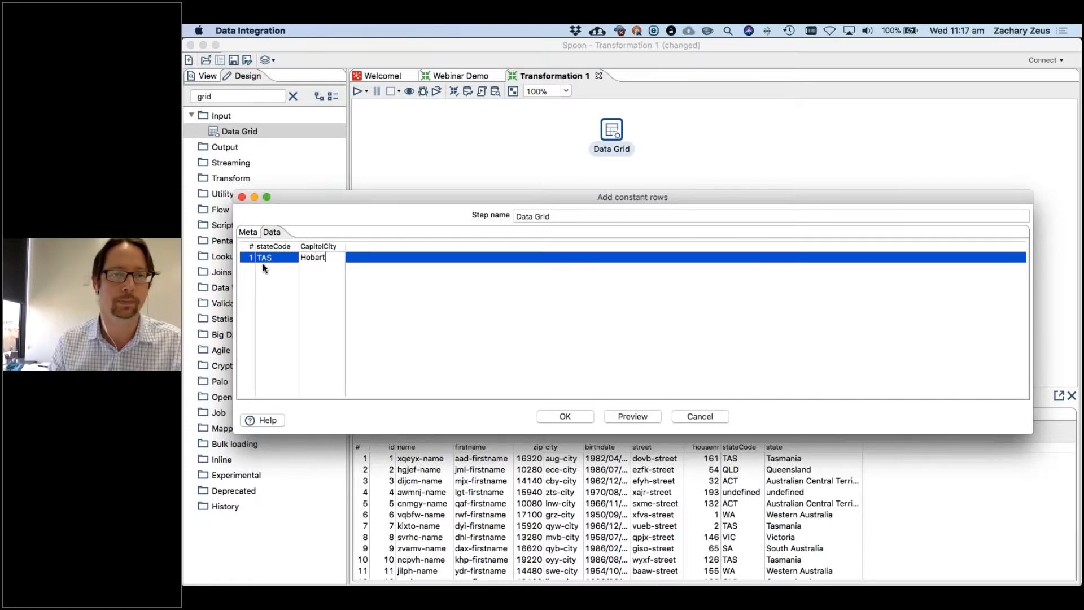
key("Tab")
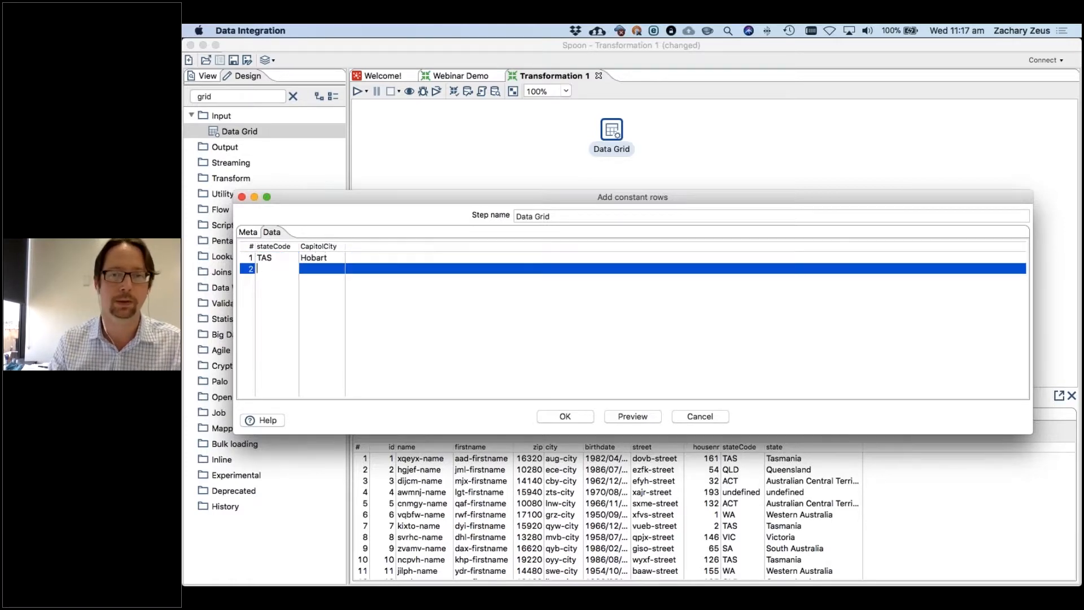
type("QLD")
key("Tab")
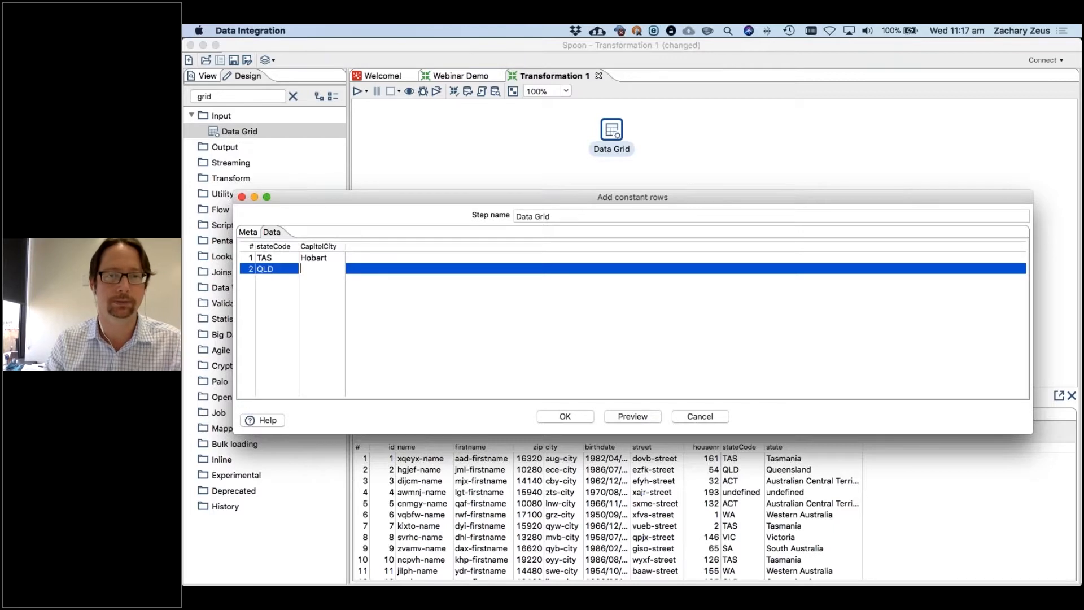
type("Brisbane")
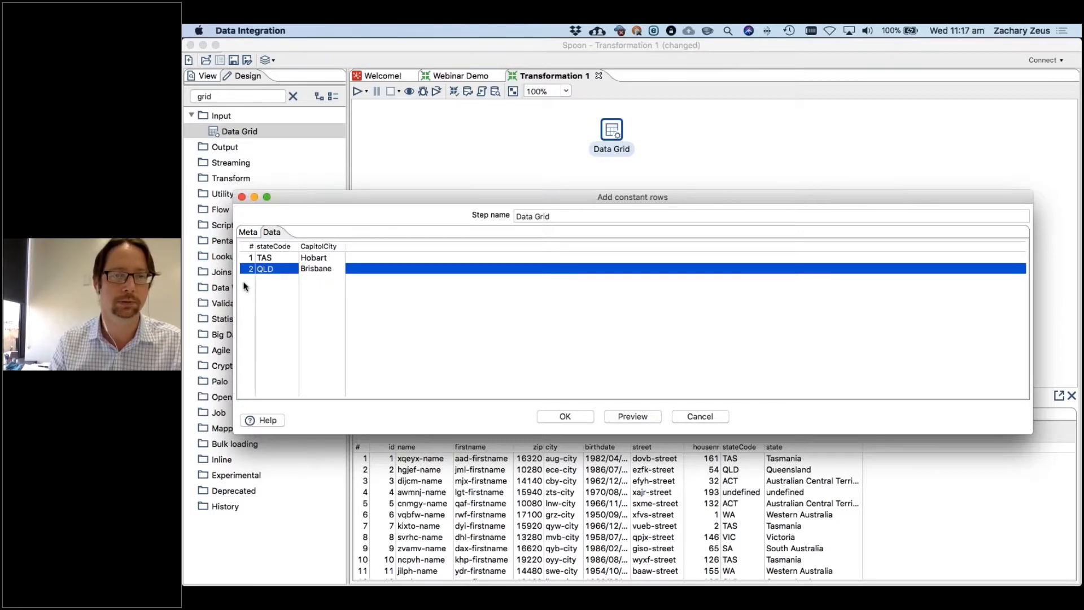
- Add grid data rows for ACT with Canberra and SA with Adelaide
key("Tab")
type("ACT")
key("Tab")
type("Canberra")
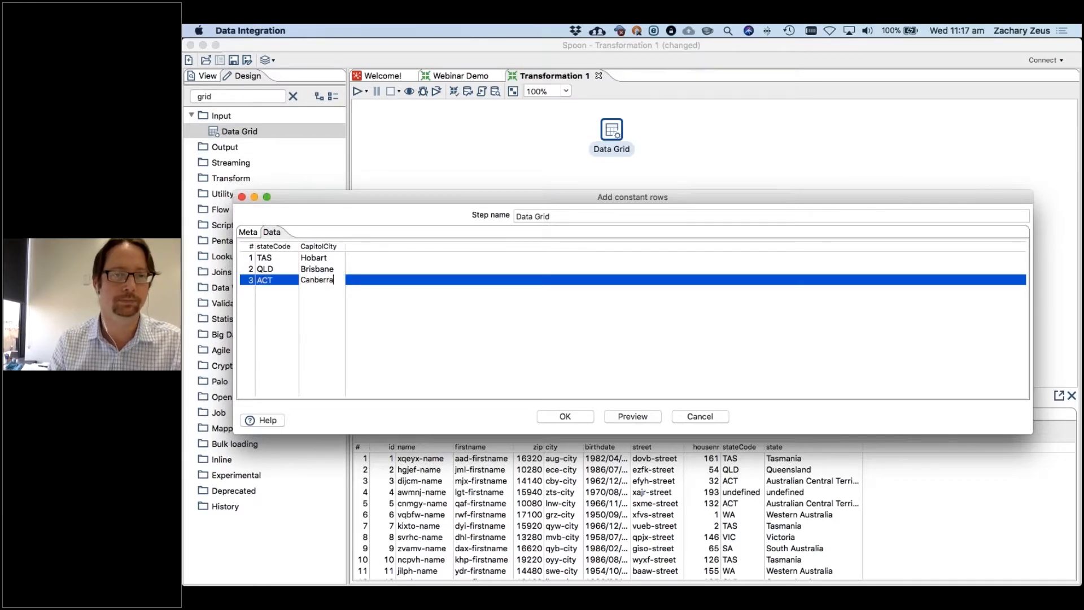
key("Tab")
type("SA")
key("Tab")
type("Adelaid")
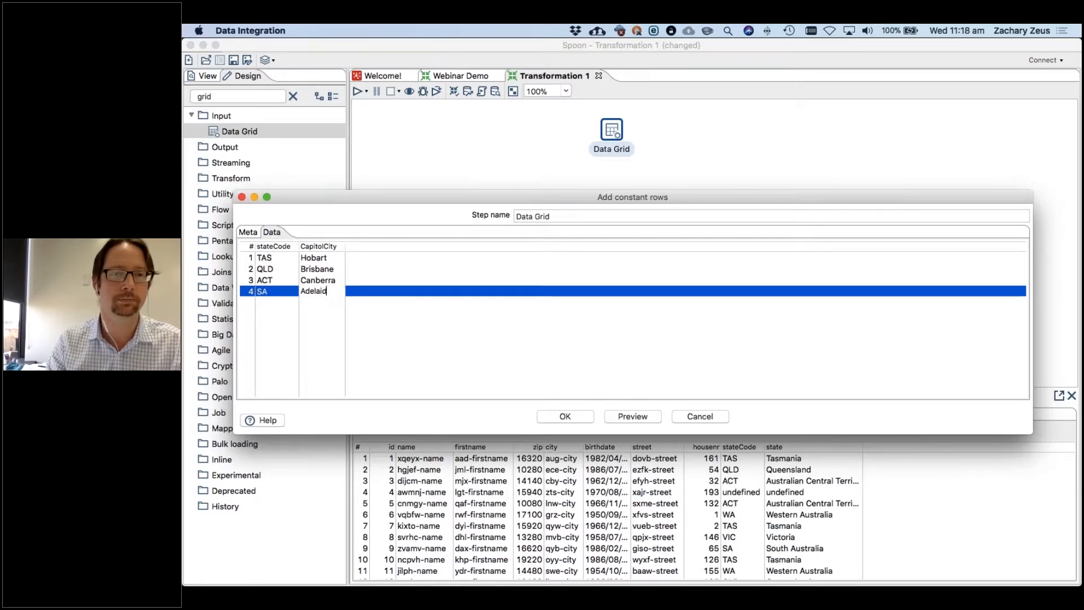
type("e")
- Add grid data rows for WA with Perth and NSW with Sydney
key("Tab")
type("WA")
key("Tab")
type("Pe")
key("BackSpace")
key("BackSpace")
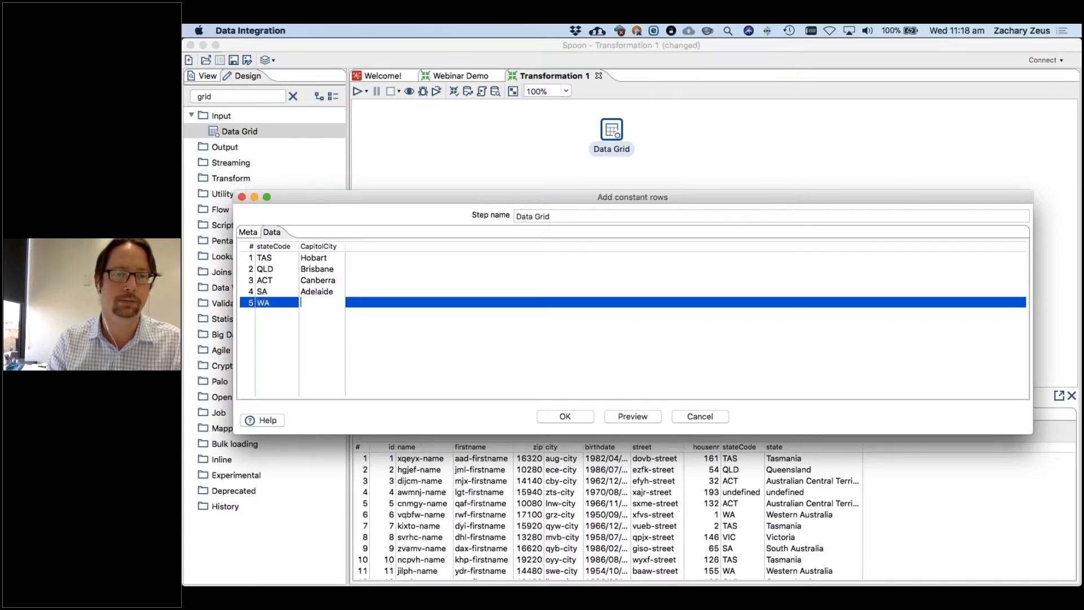
type("Perth")
key("Tab")
type("NSW")
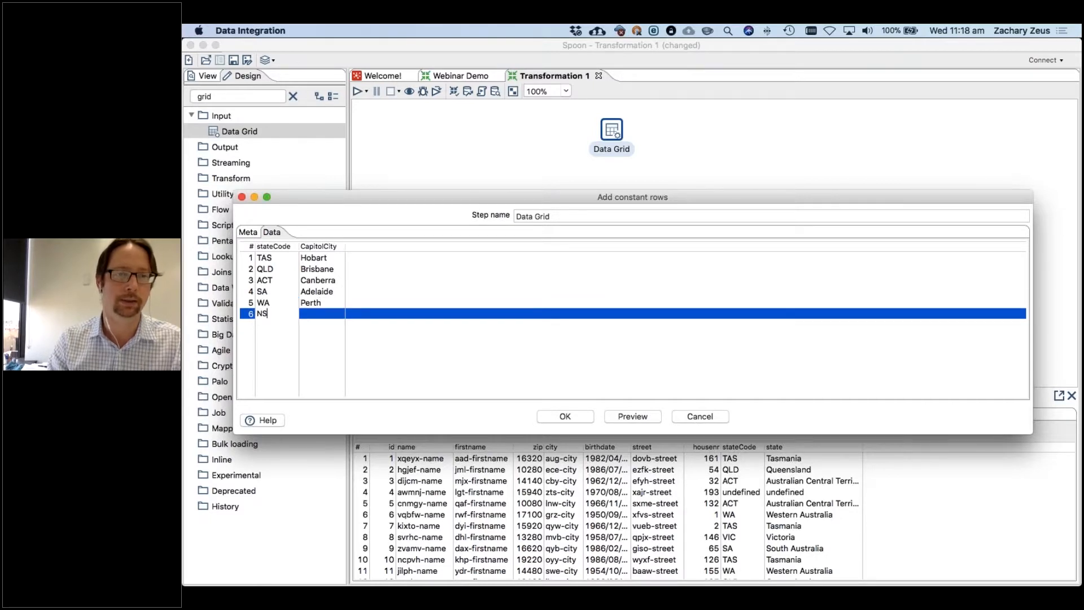
key("Tab")
type("Sydney")
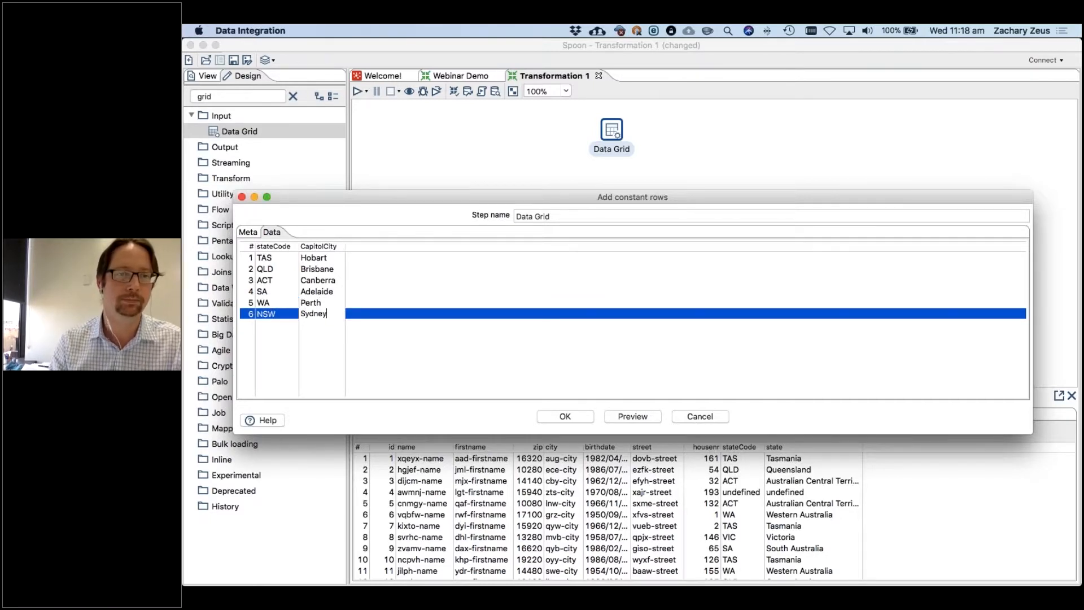
- Add grid data rows for VIC with Melbourne and NT with Darwin
key("Tab")
type("VIC")
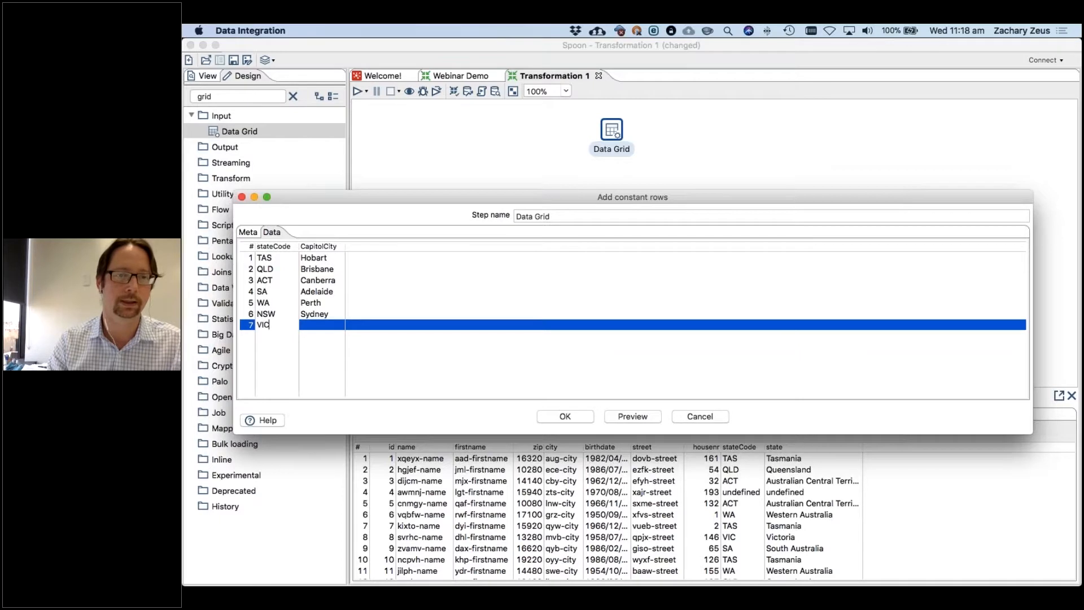
key("Tab")
type("Melro")
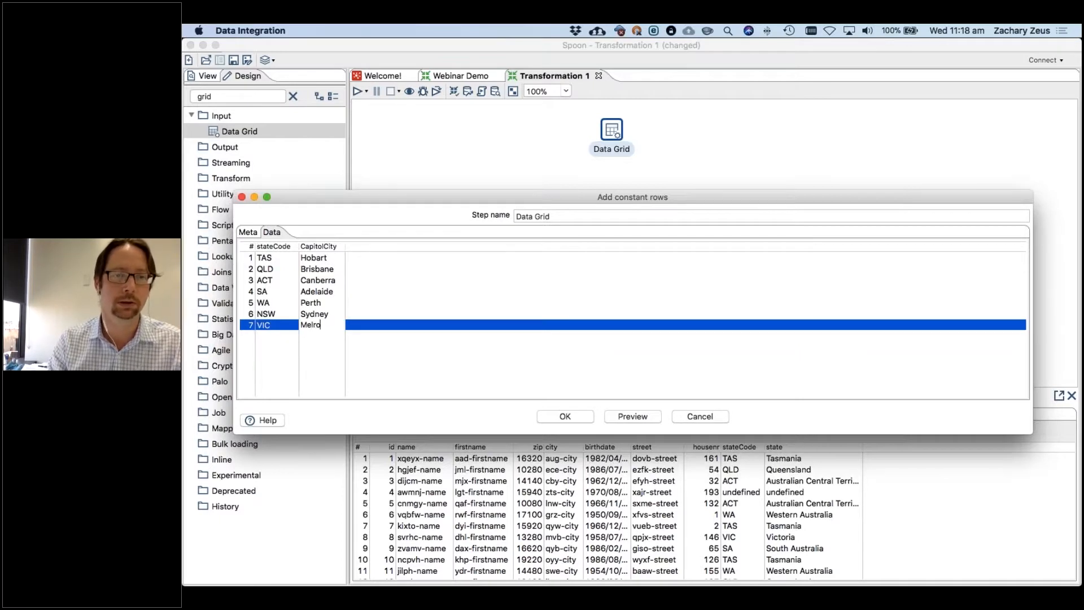
key("BackSpace")
key("BackSpace")
type("bourne")
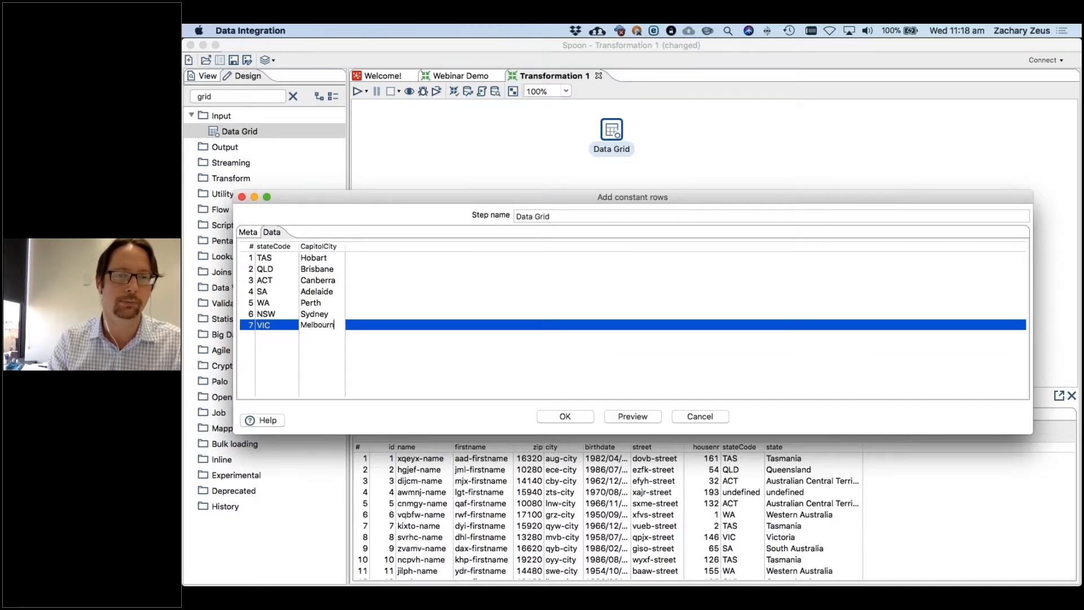
key("Return")
key("Tab")
type("NT")
key("Tab")
type("Darwin")
key("Tab")
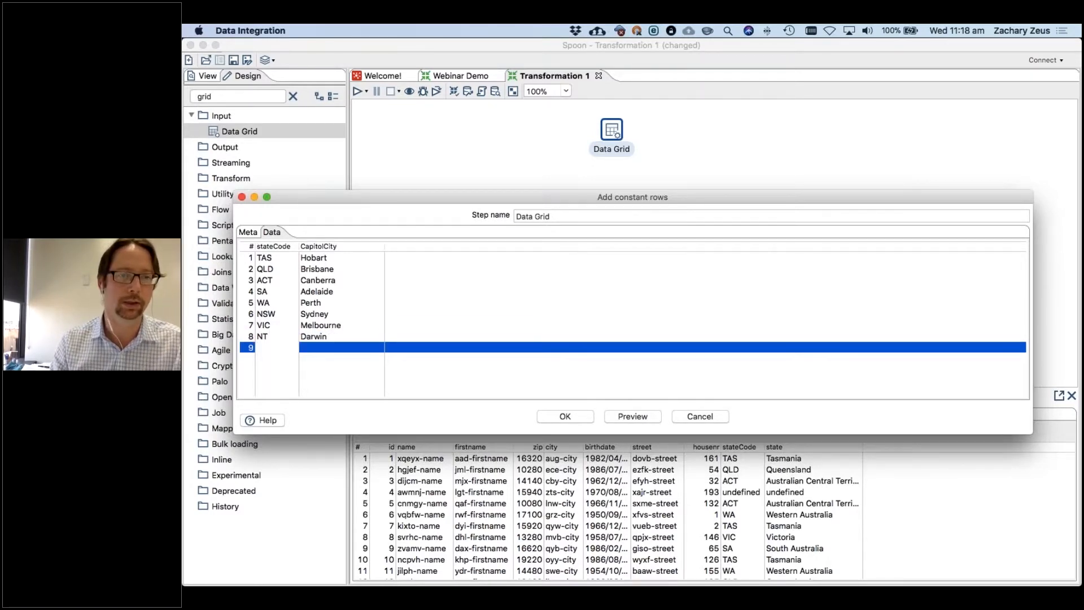
- Check the state codes in the preview data and add a ninth grid row pairing undefined with Unknown
left_click(242, 350)
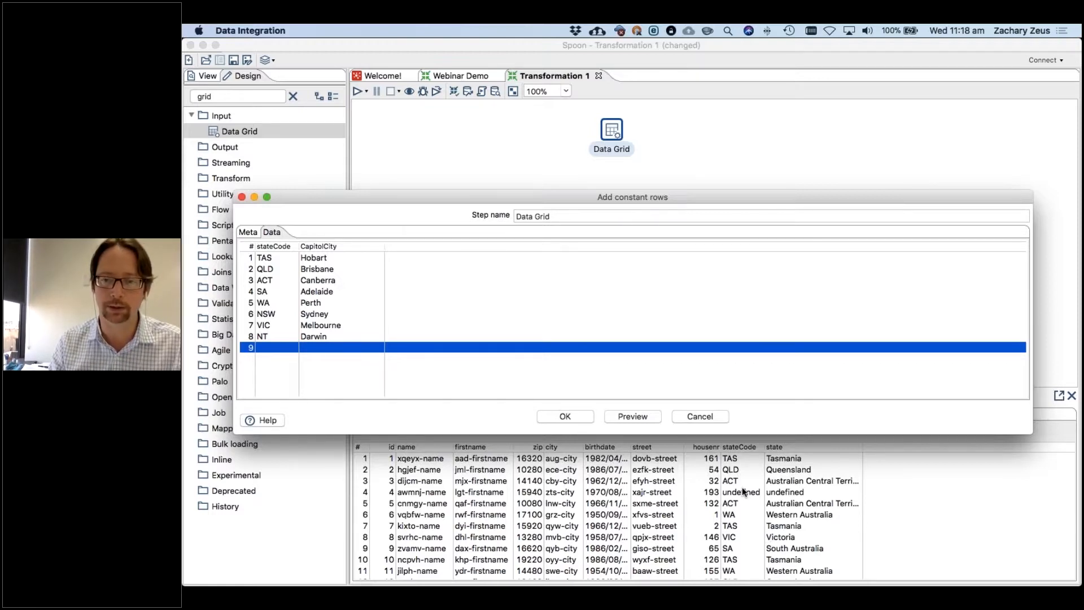
scroll(434, 456, "down", 4)
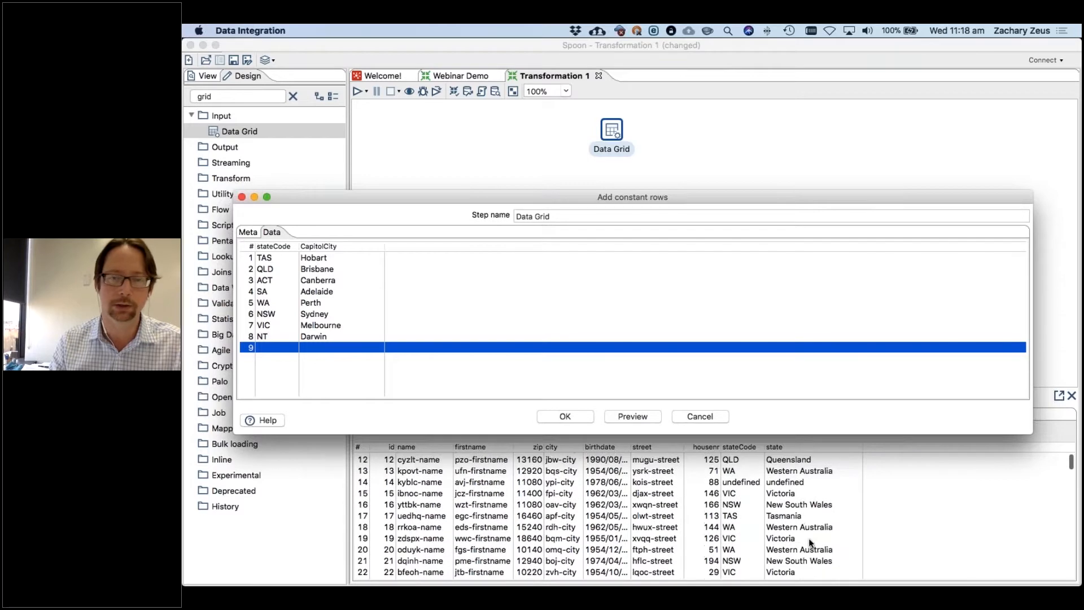
left_click(276, 347)
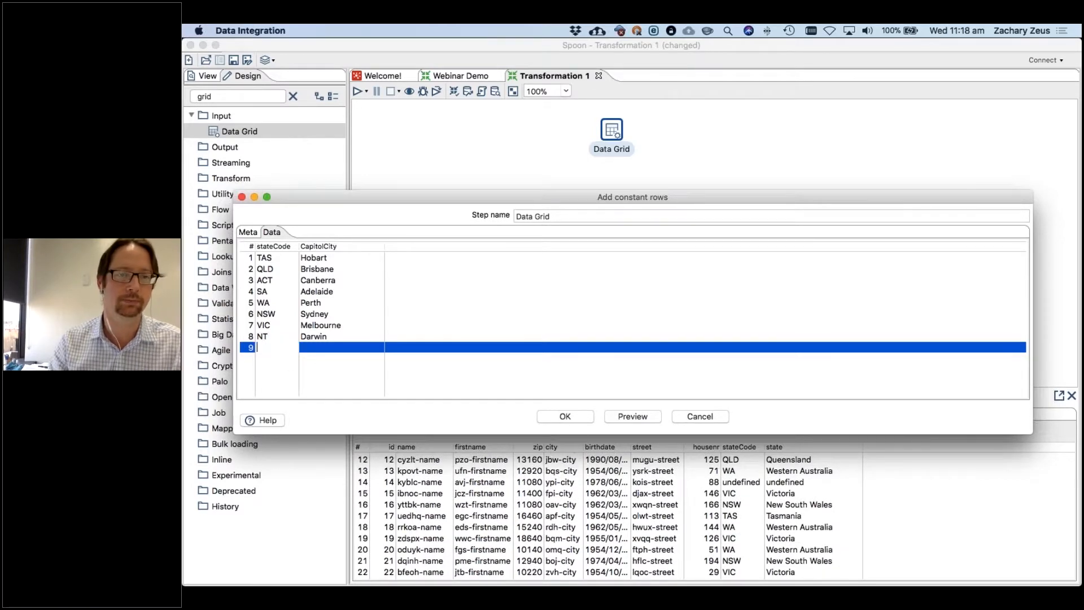
type("undefined")
key("Tab")
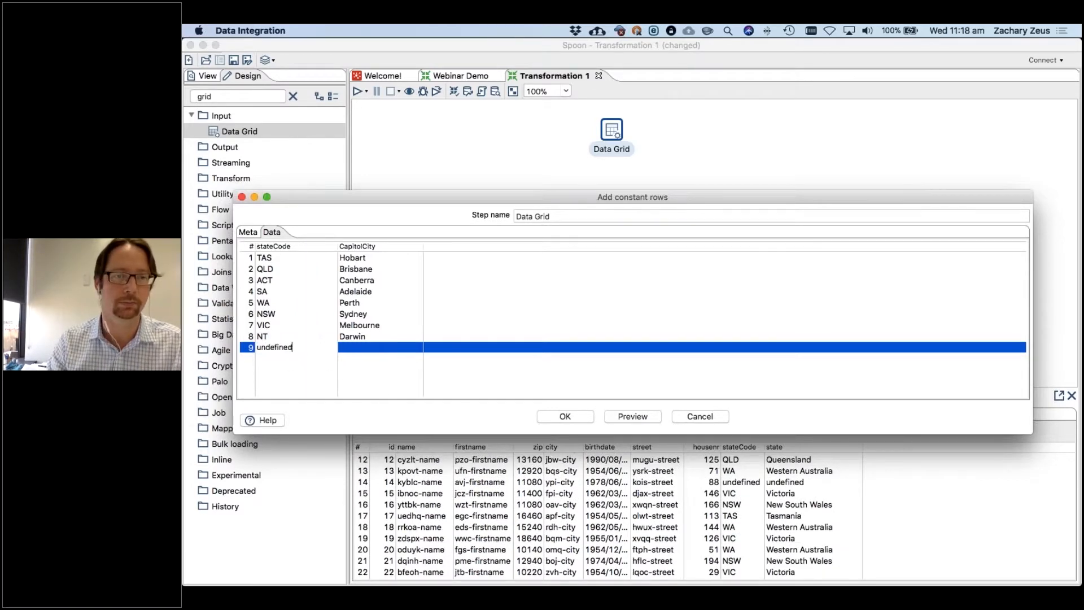
type("Unknown")
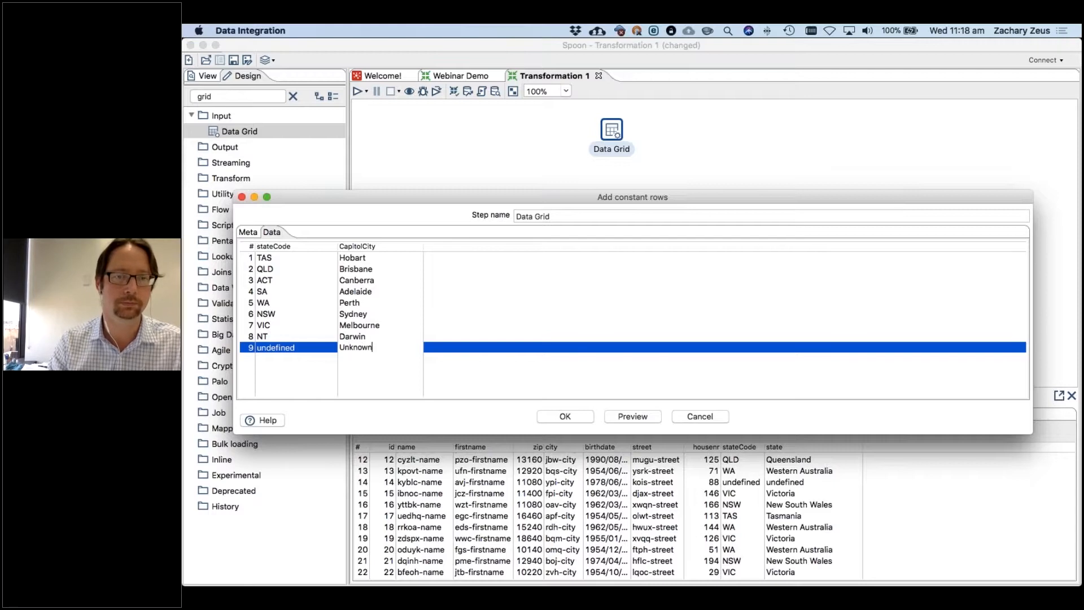
- Delete the empty tenth row from the grid data and apply the Data Grid settings
key("Return")
key("Down")
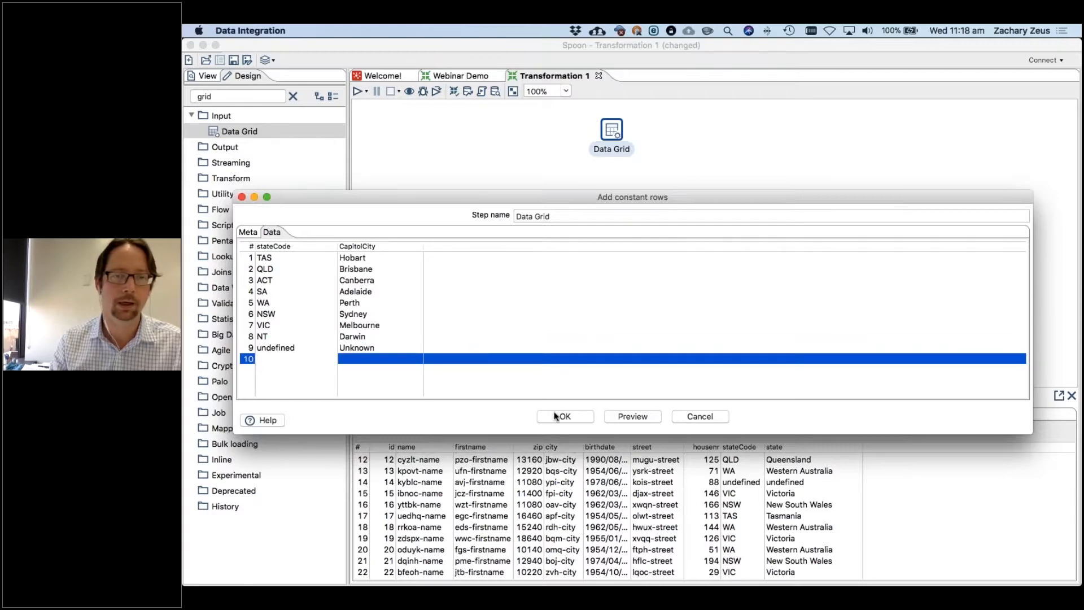
left_click(245, 360)
key("Delete")
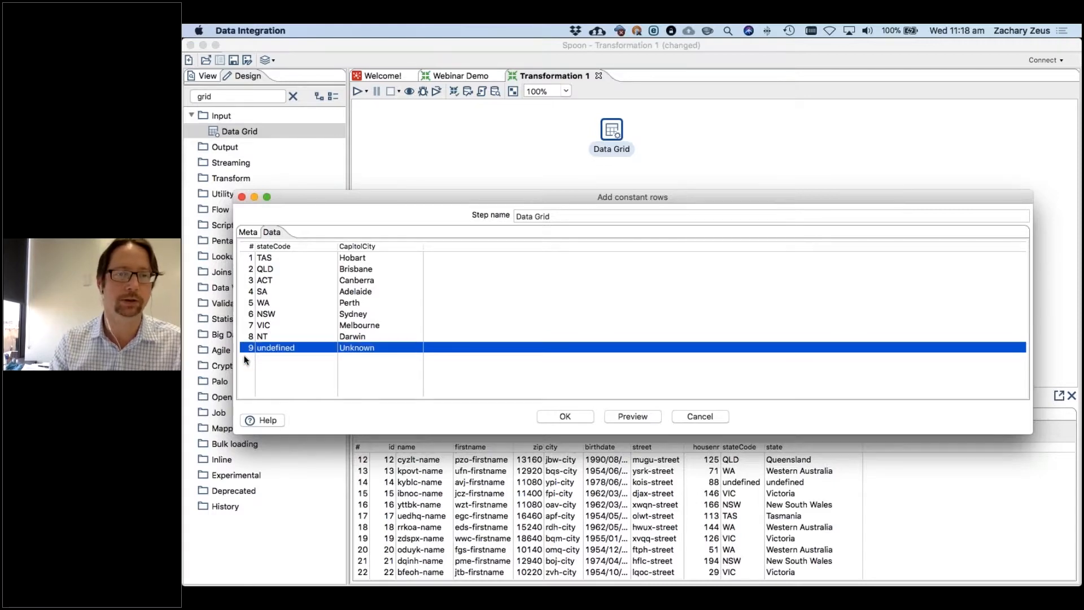
left_click(565, 418)
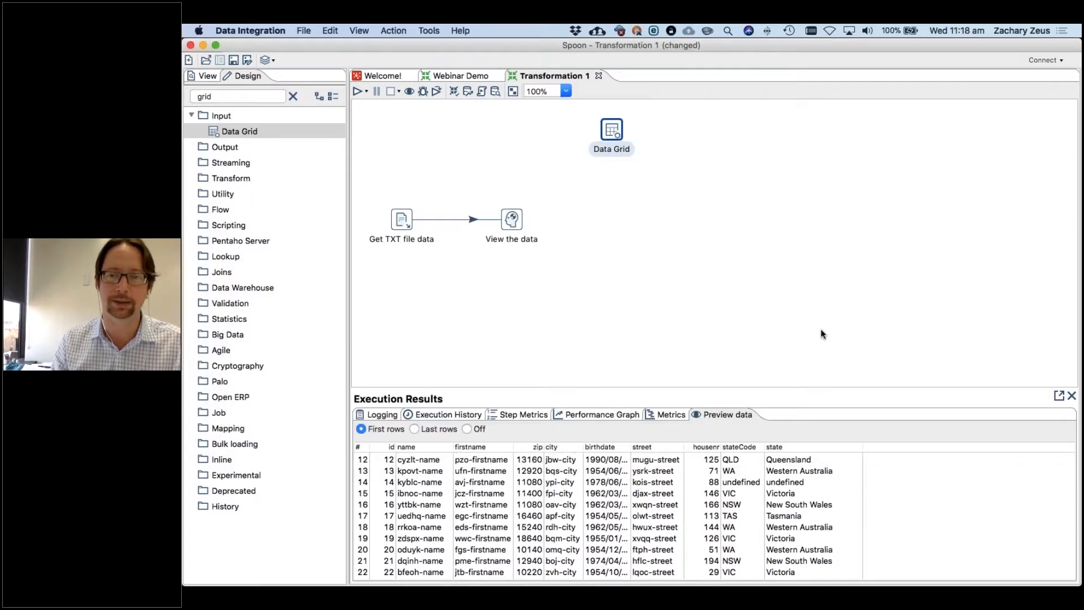
left_click(693, 323)
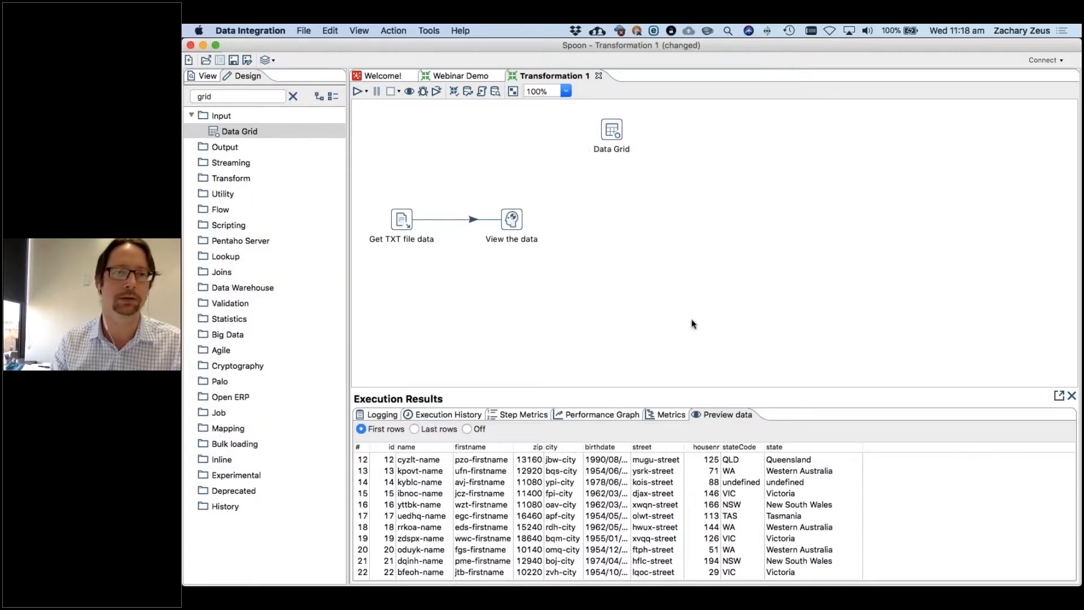
- Search the design steps for stream and place a Stream lookup step on the canvas beneath the Data Grid
left_click(224, 91)
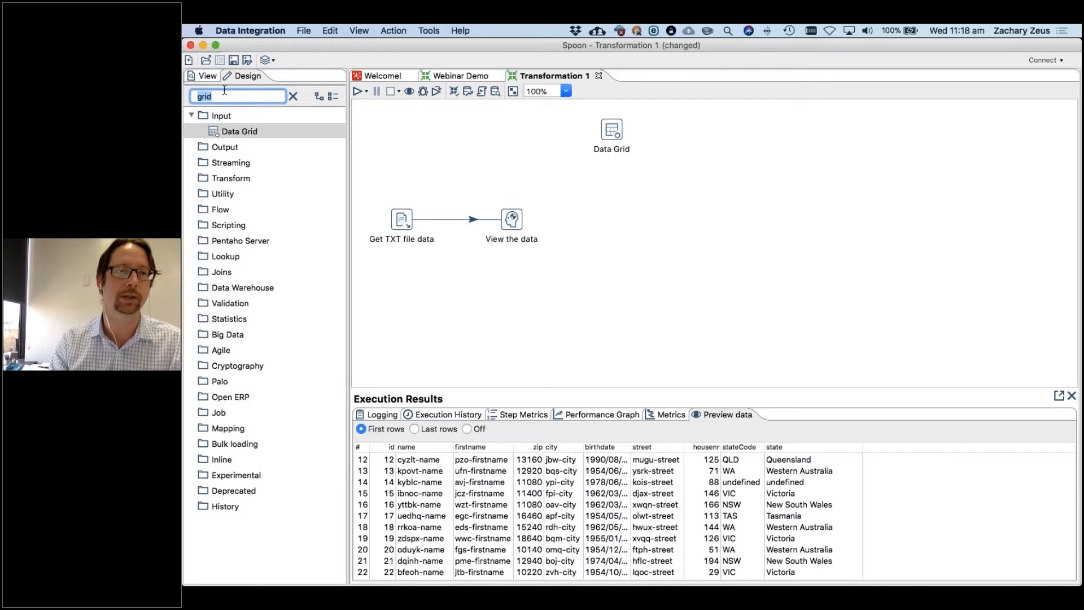
type("str")
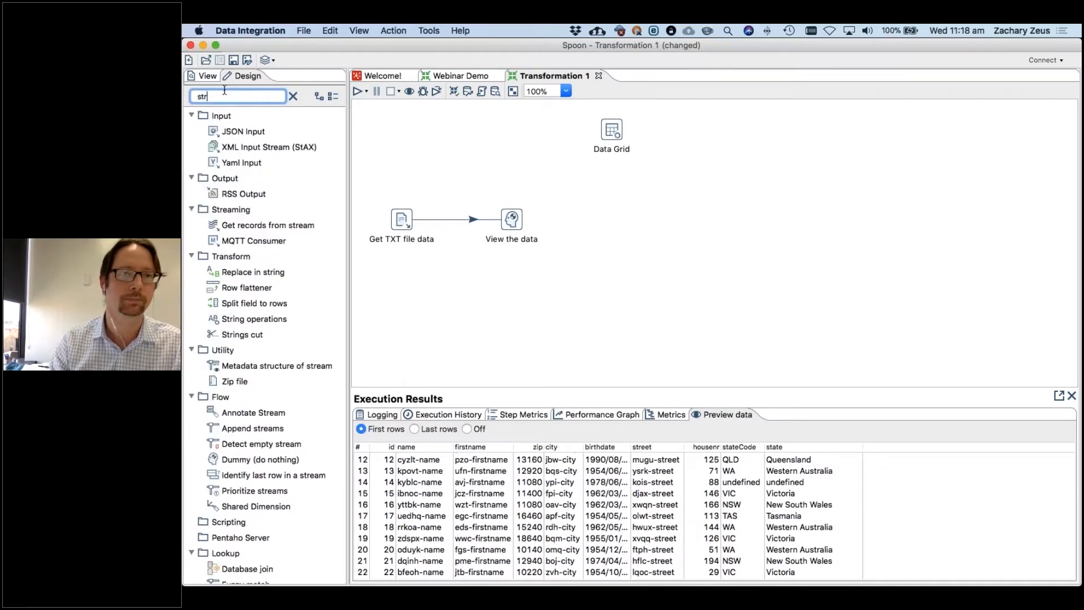
type("em")
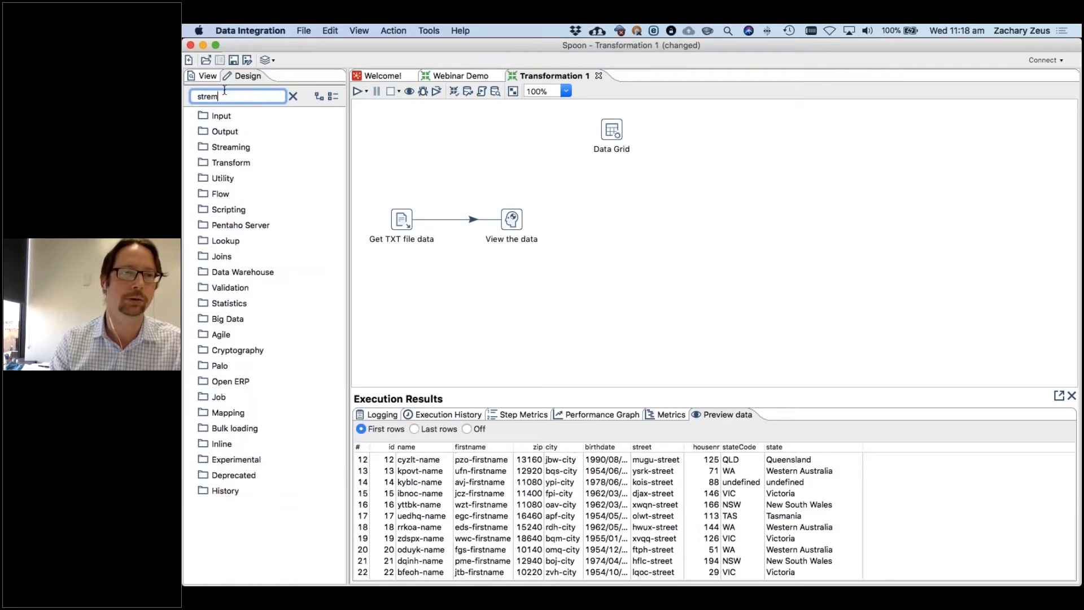
key("BackSpace")
type("am")
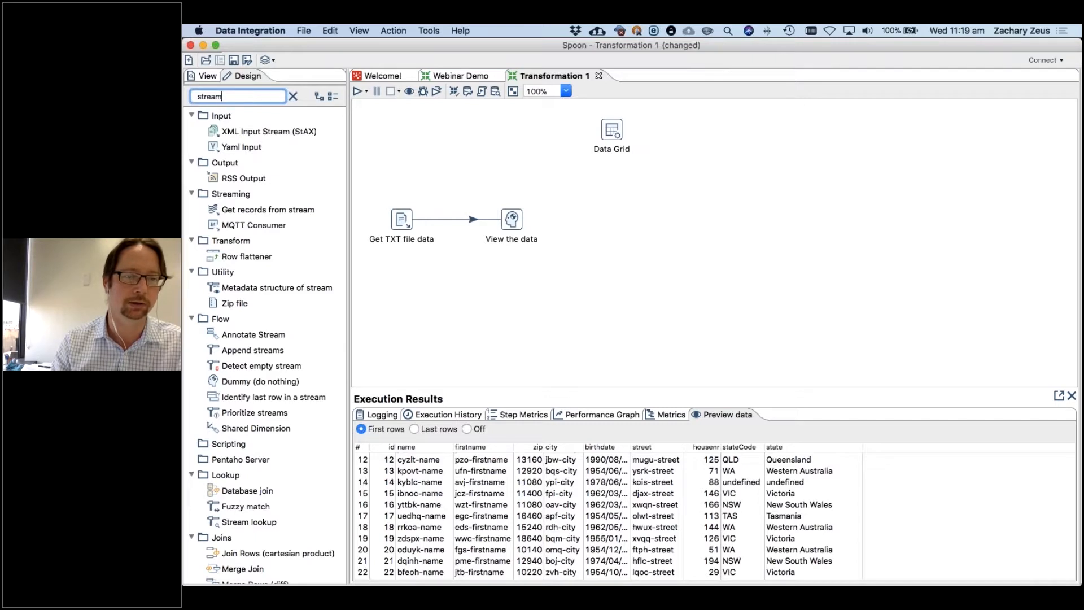
left_click_drag(249, 522, 608, 215)
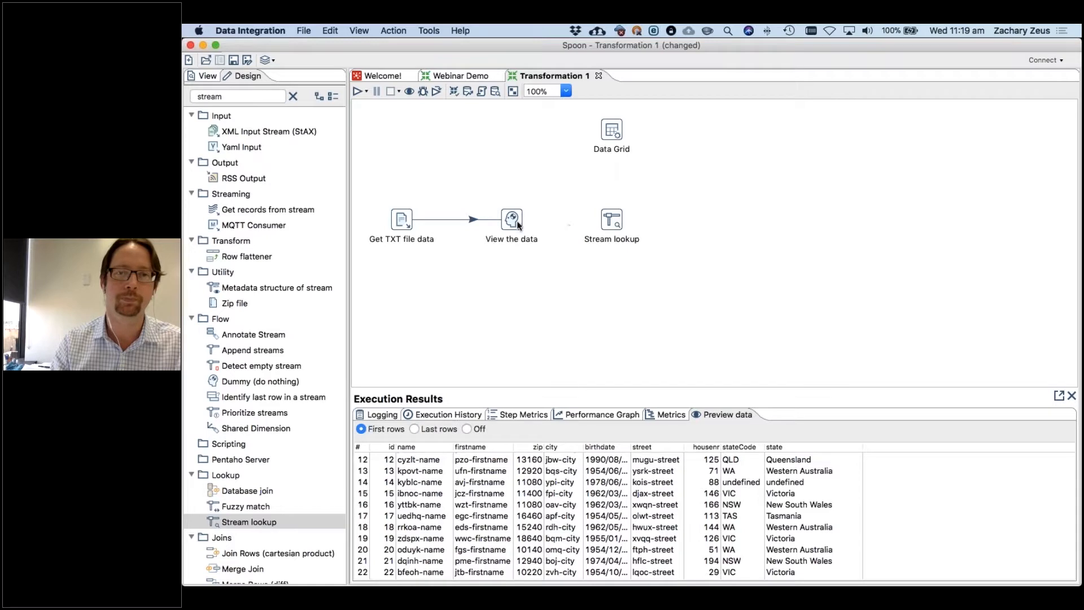
left_click(612, 219)
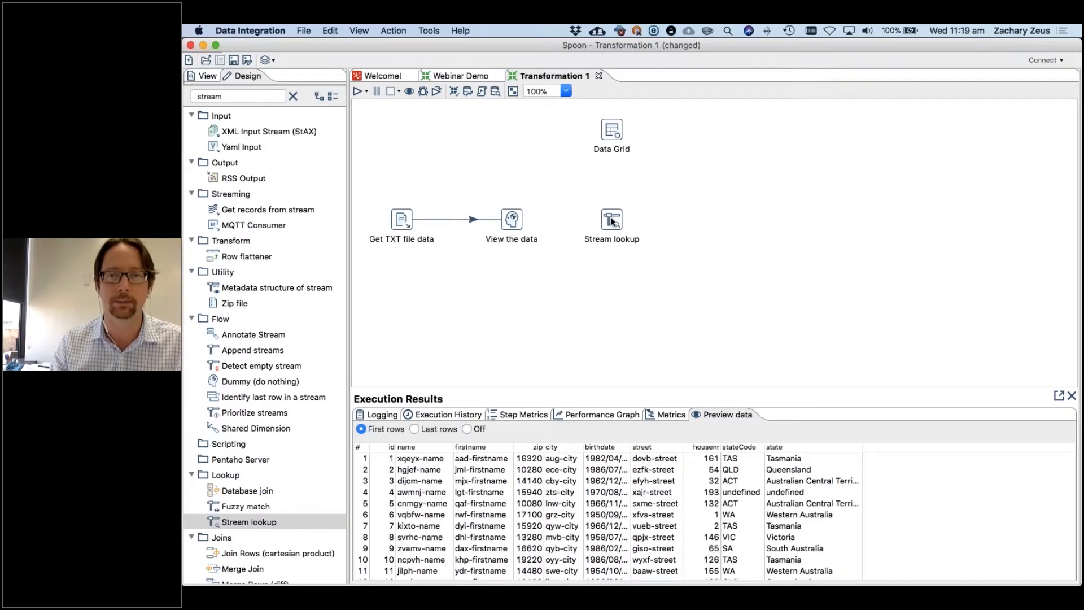
- Connect both the View the data step and the Data Grid step to the Stream lookup step with hops
left_click_drag(519, 222, 611, 221)
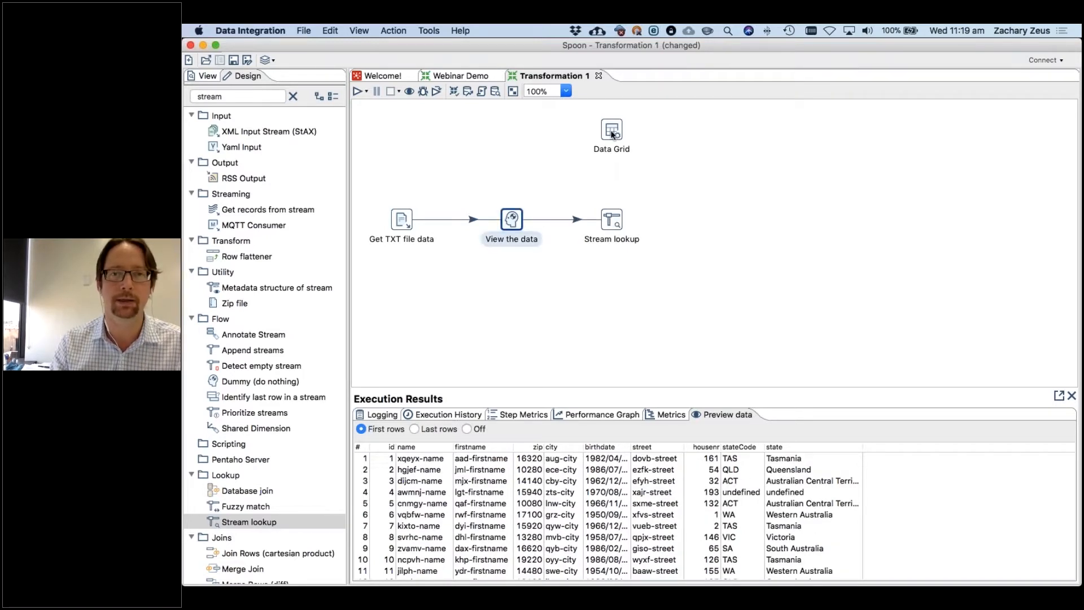
mouse_move(611, 134)
left_click_drag(626, 168, 614, 218)
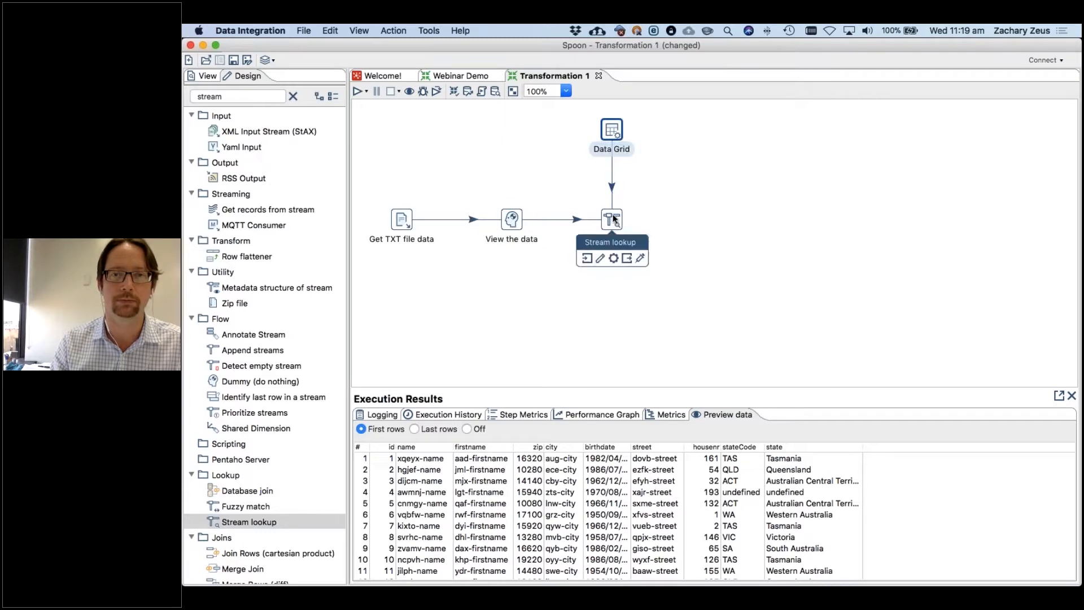
double_click(613, 219)
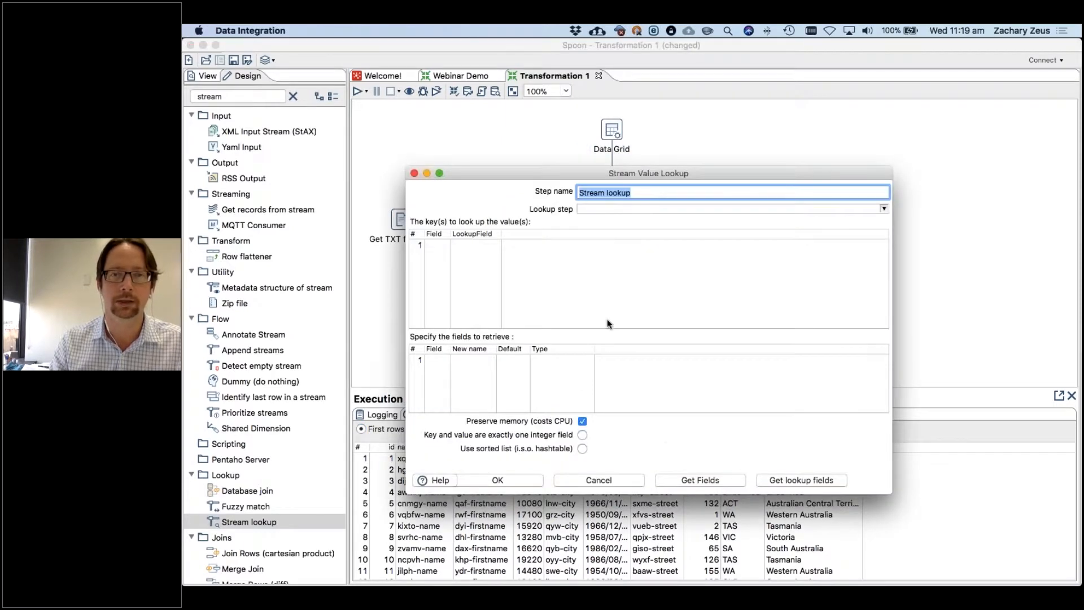
left_click(613, 476)
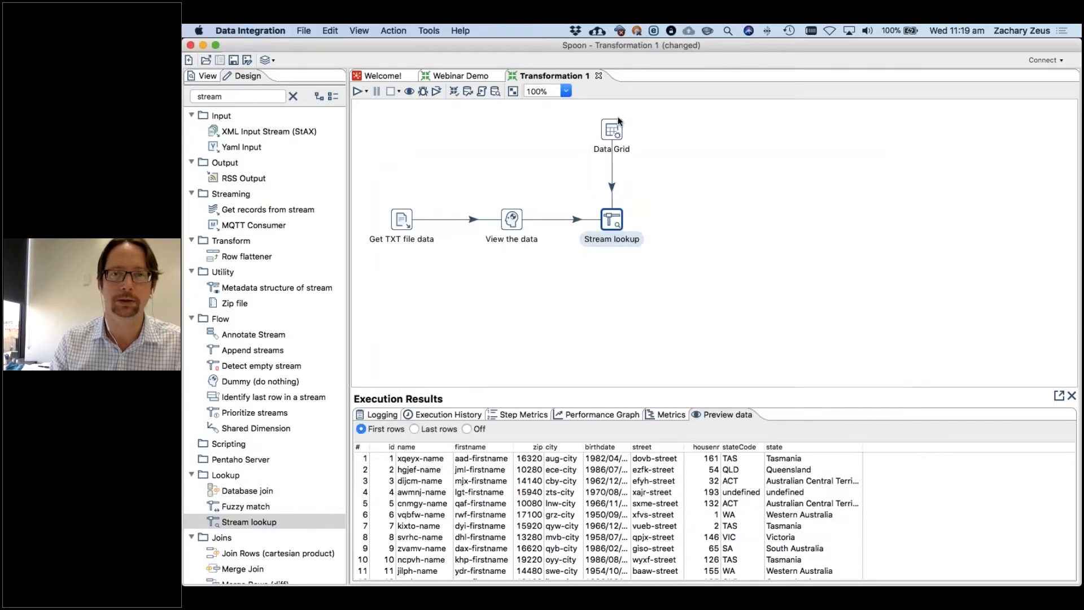
- Rename the Data Grid step as List of capitol cities
double_click(611, 137)
type("Lis")
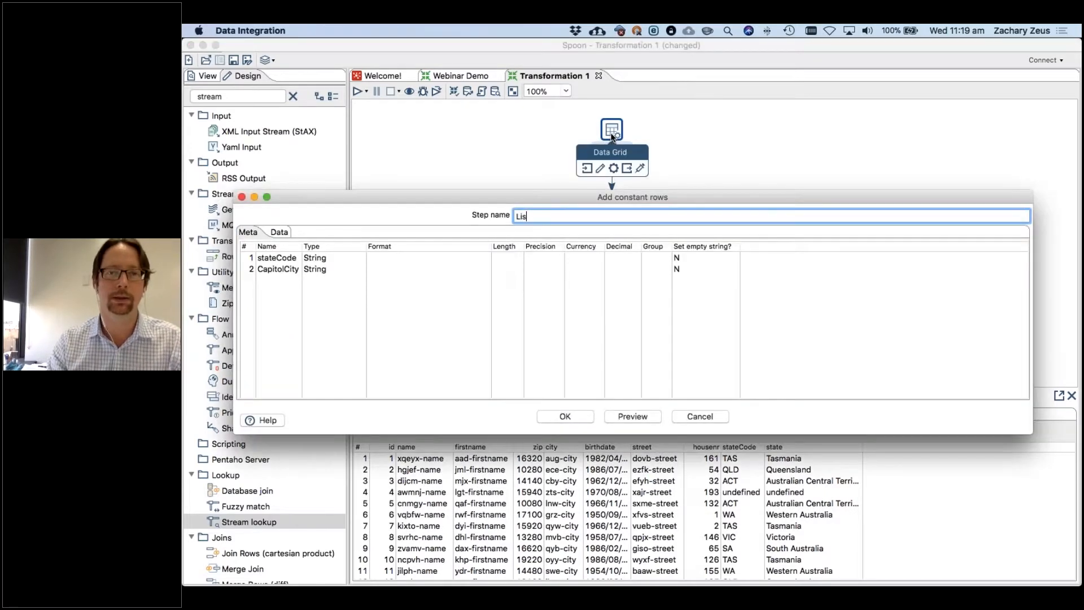
type("t of capitor ci")
key("BackSpace")
key("BackSpace")
key("BackSpace")
key("BackSpace")
type("l ")
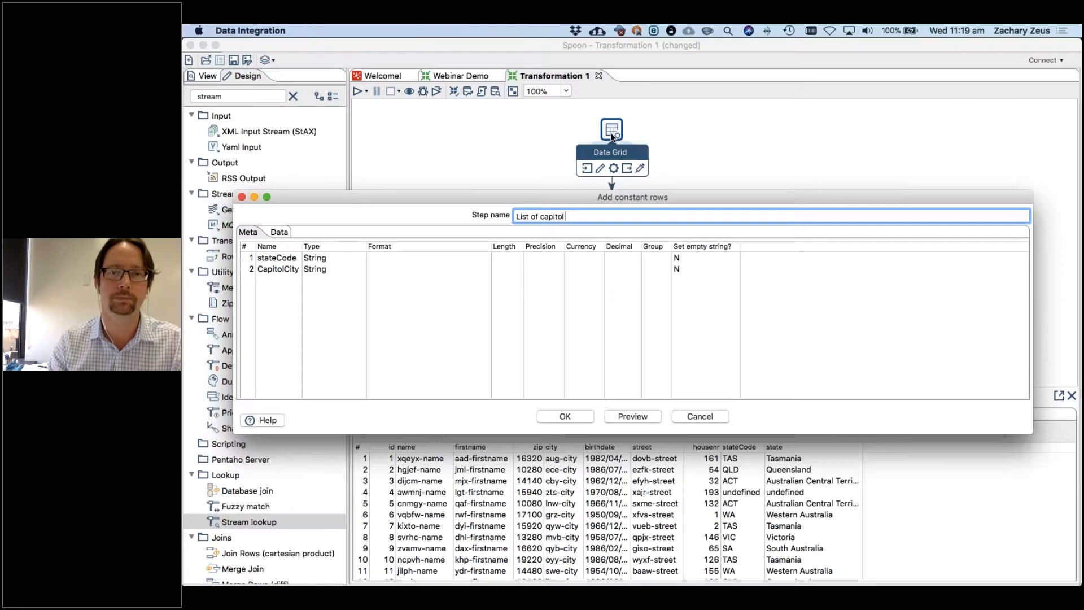
type("cities")
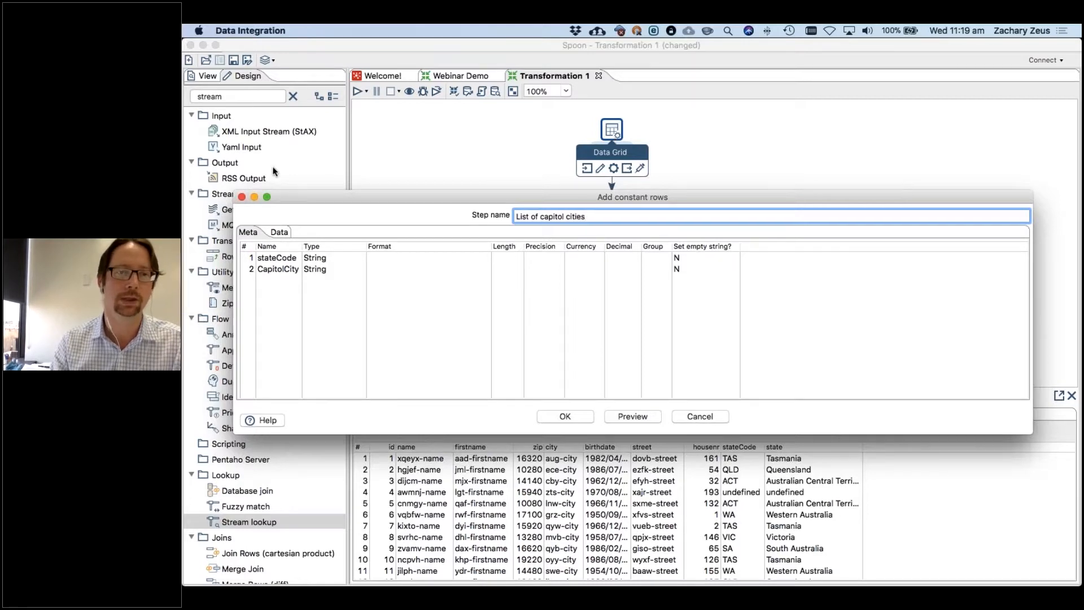
left_click(281, 233)
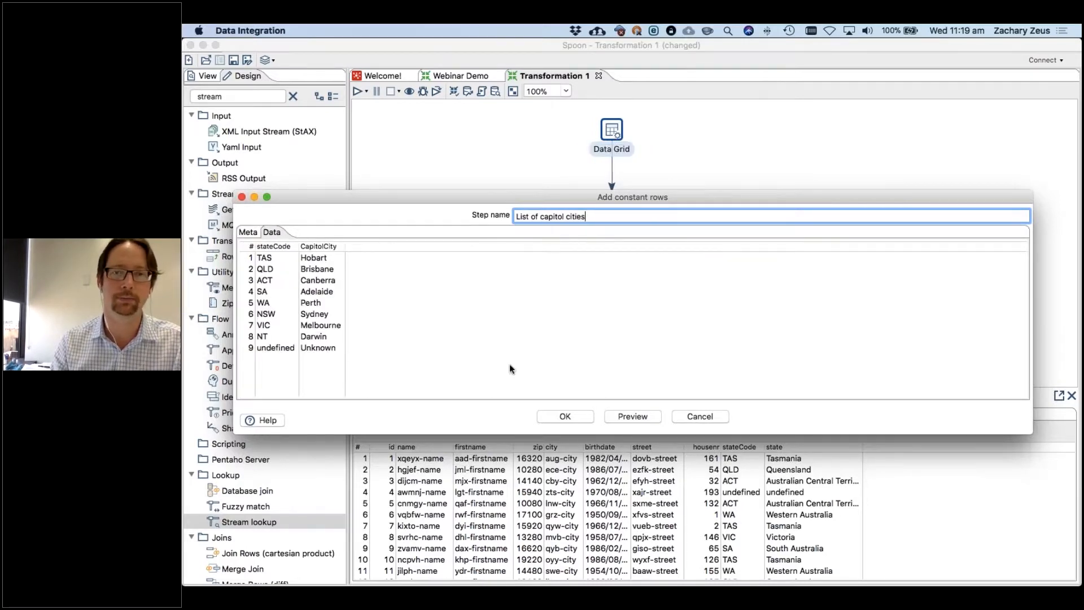
left_click(557, 416)
- Set the lookup step of the Stream lookup to List of capitol cities
double_click(612, 220)
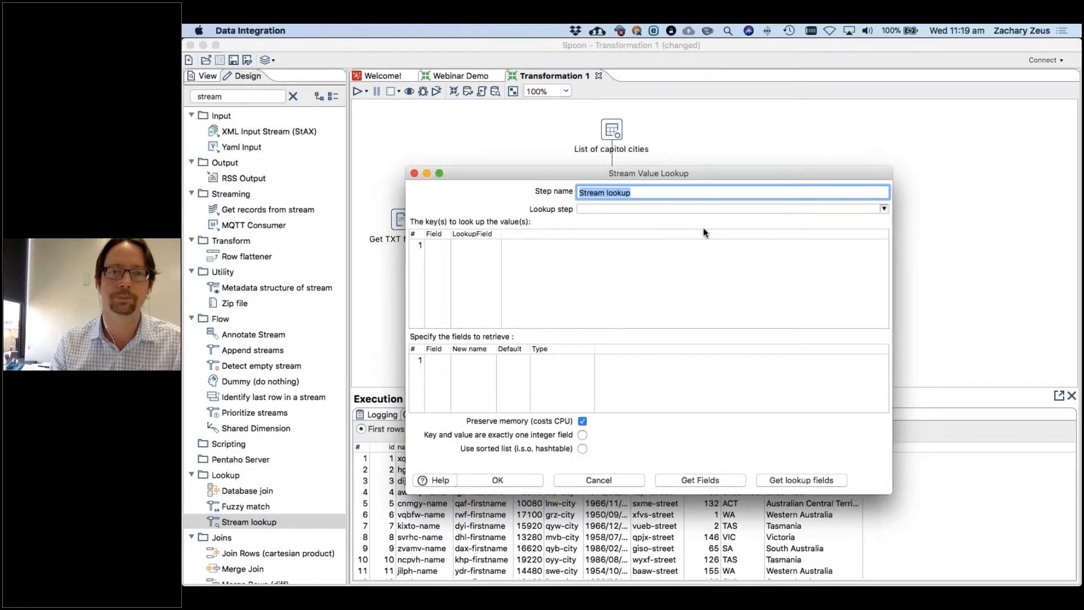
left_click(883, 208)
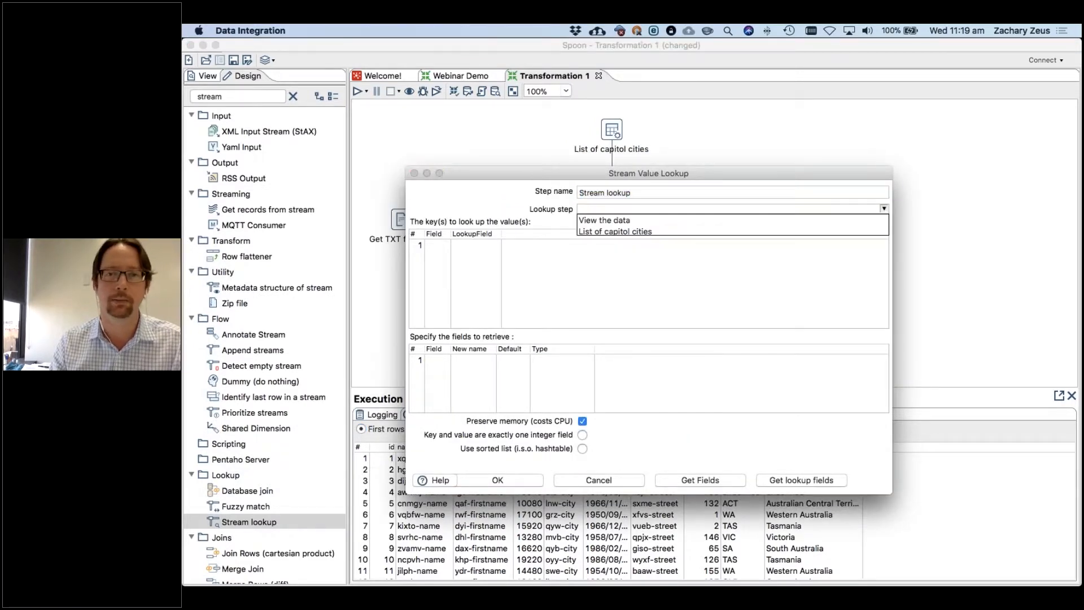
left_click(628, 232)
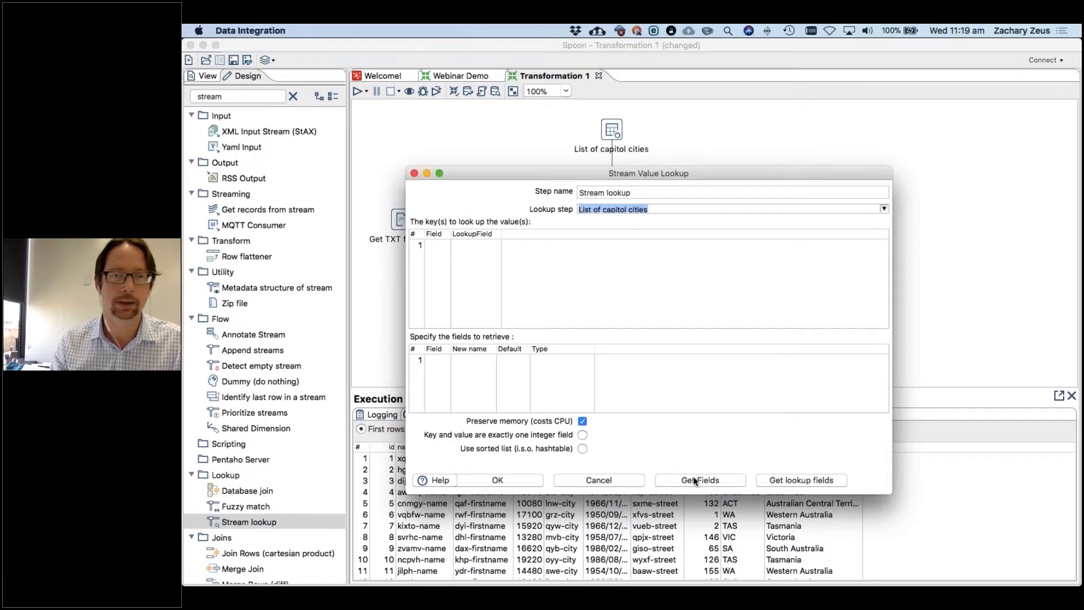
- Load all available fields as lookup keys and keep only the stateCode row
left_click(694, 480)
scroll(497, 323, "down", 3)
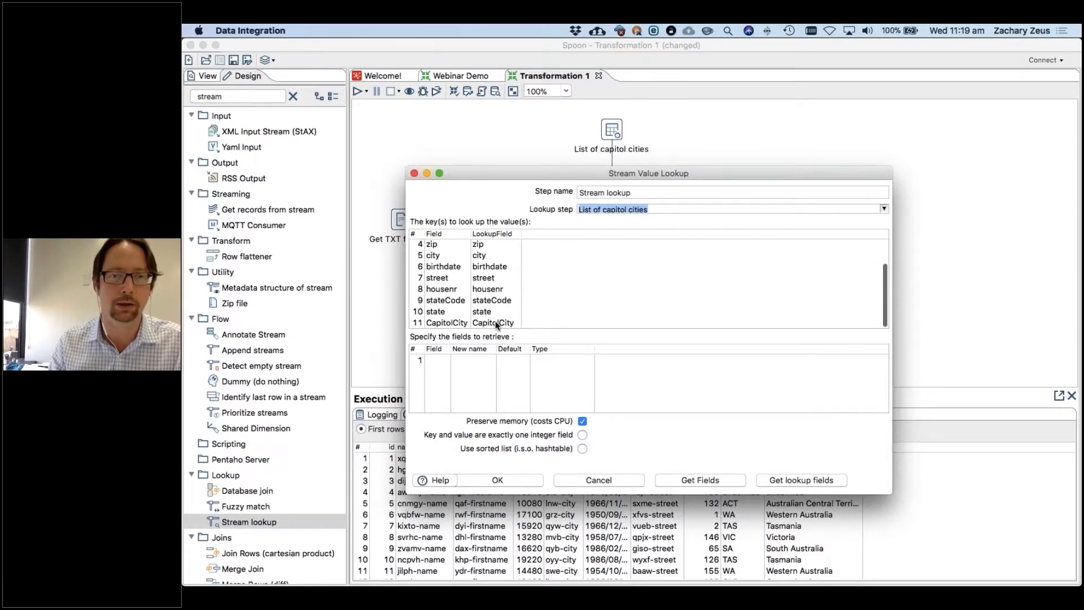
left_click(410, 300)
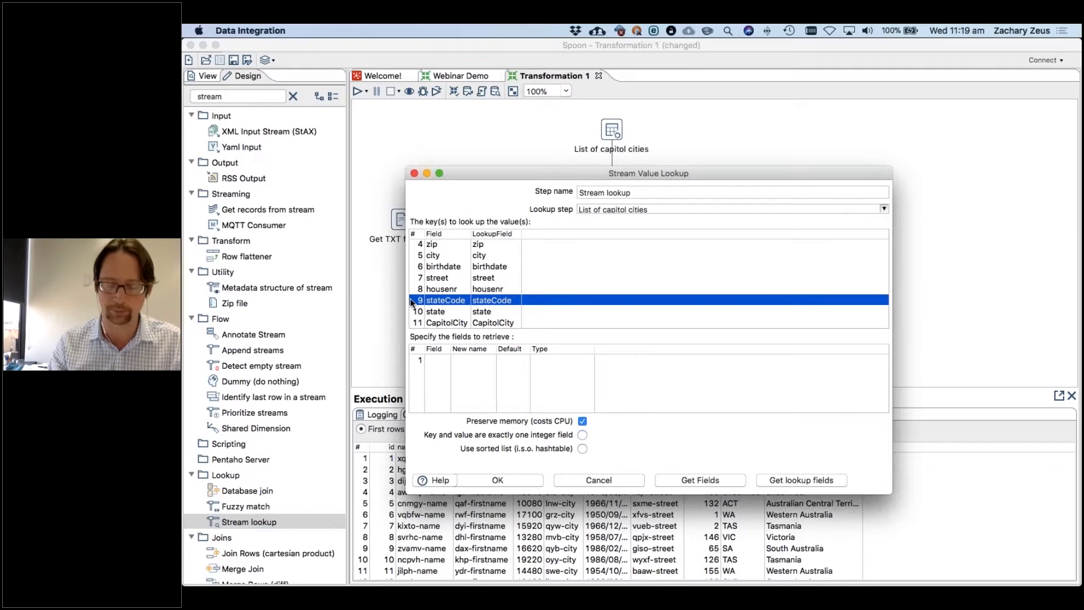
key("ctrl+k")
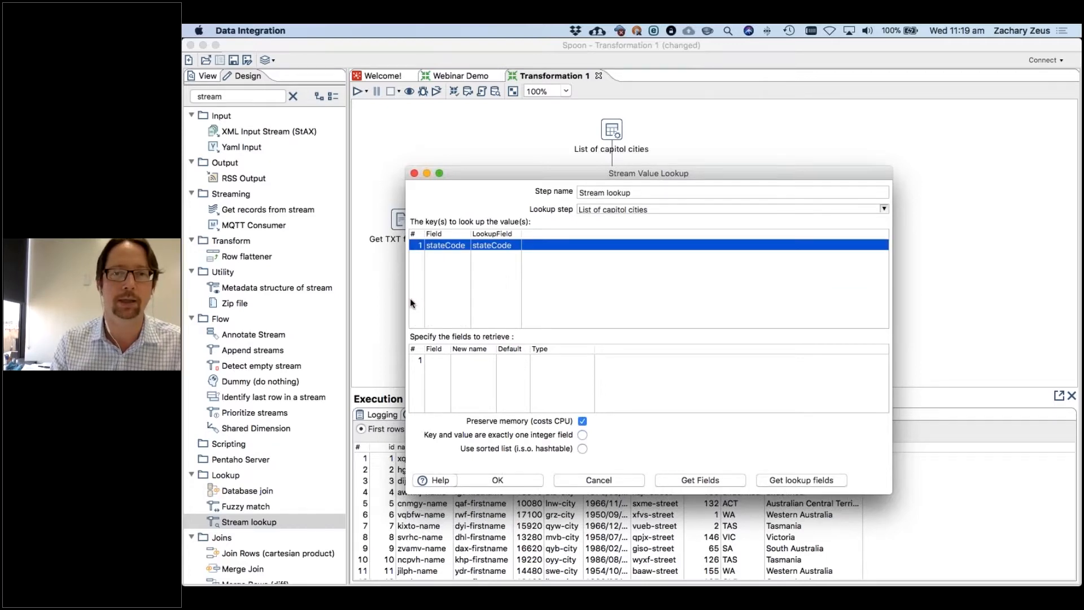
- Review the choices for the key's lookup field and stream field, keeping stateCode for both
left_click(496, 245)
left_click(517, 245)
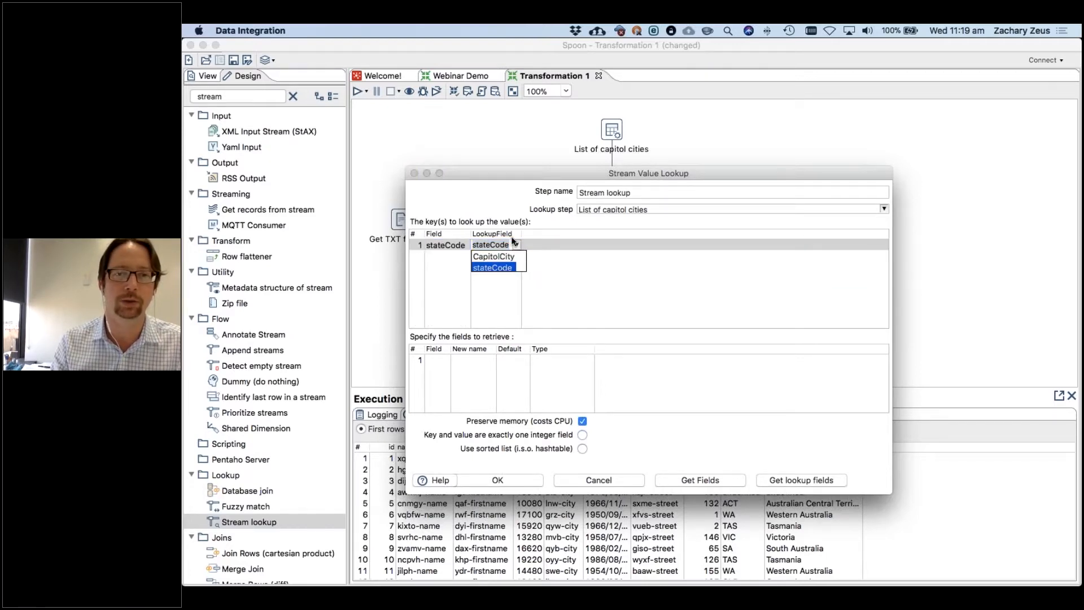
left_click(492, 267)
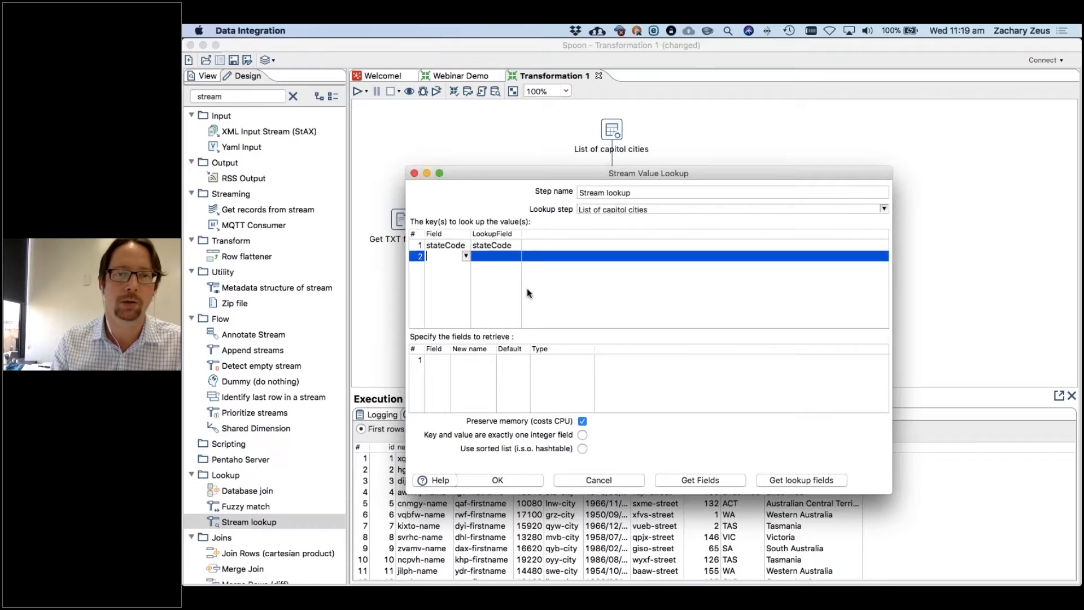
left_click(464, 246)
left_click(463, 247)
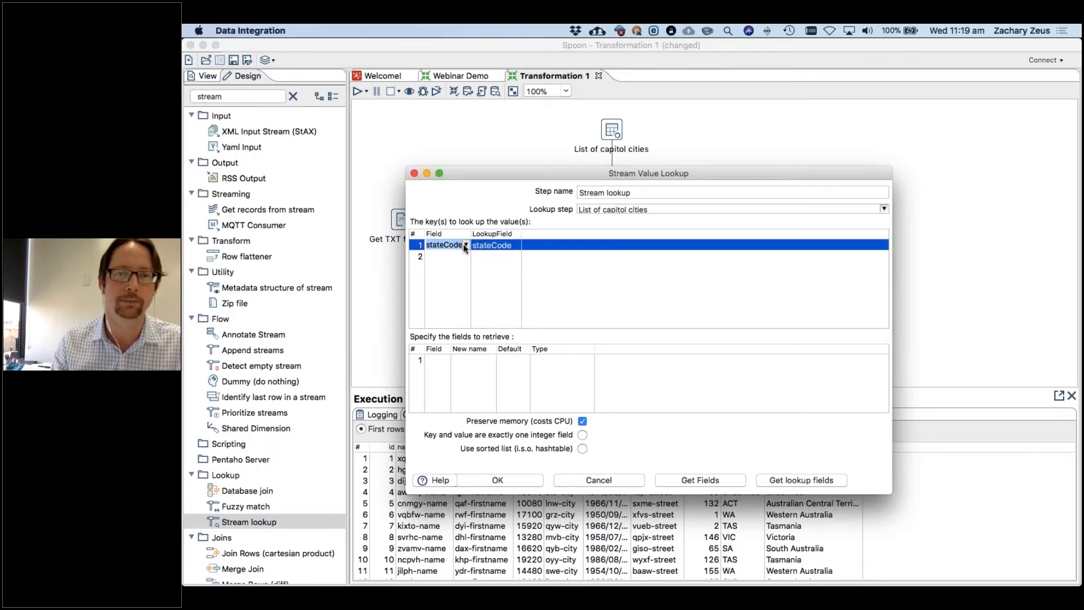
left_click(467, 244)
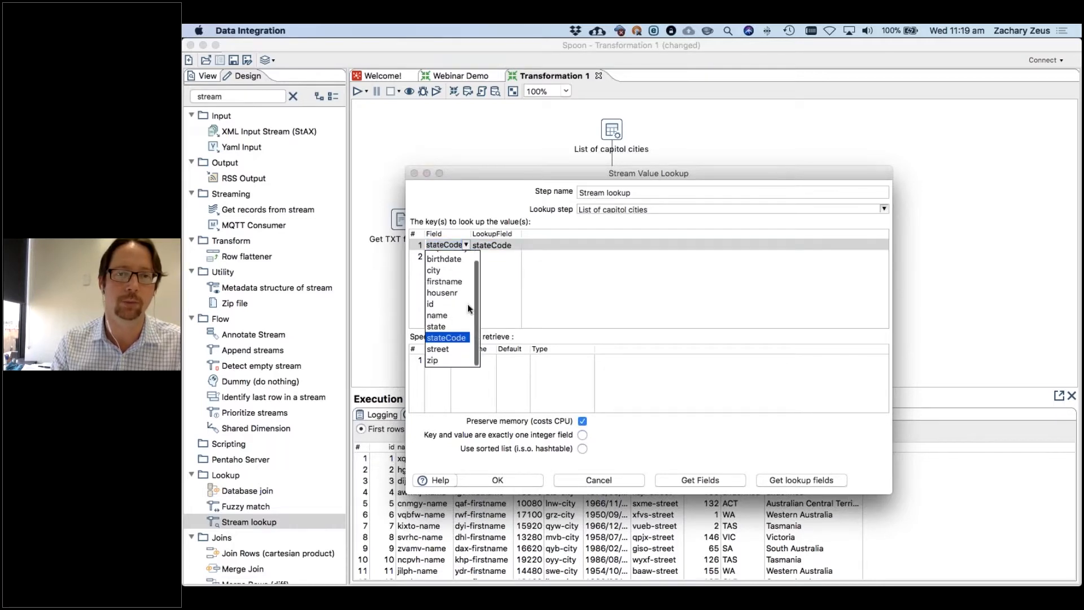
left_click(500, 269)
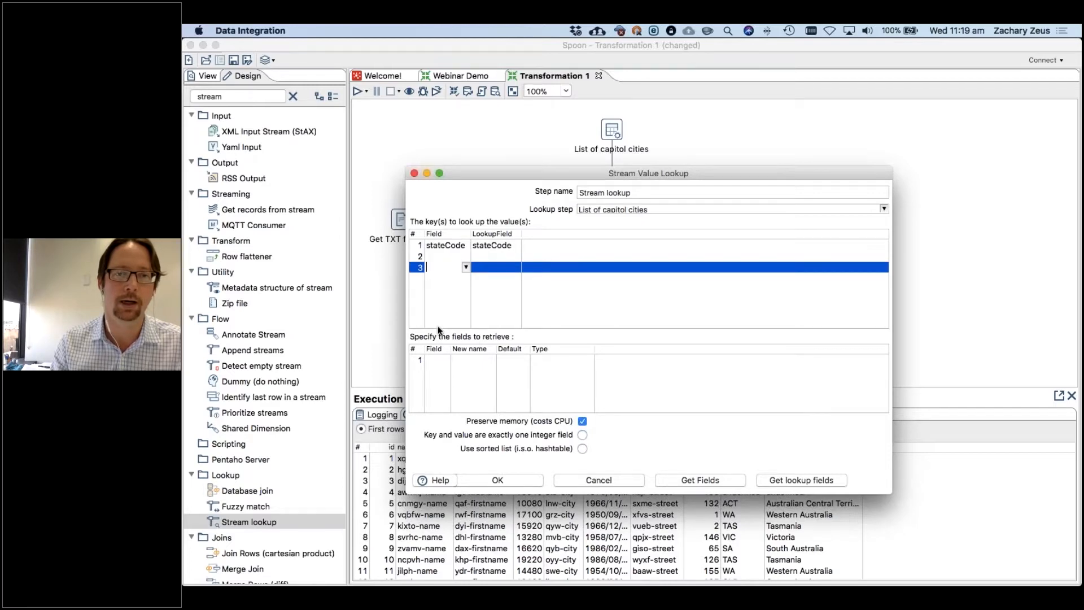
- Load the lookup fields to retrieve, remove stateCode so only CapitolCity remains, and apply the Stream lookup settings
left_click(420, 358)
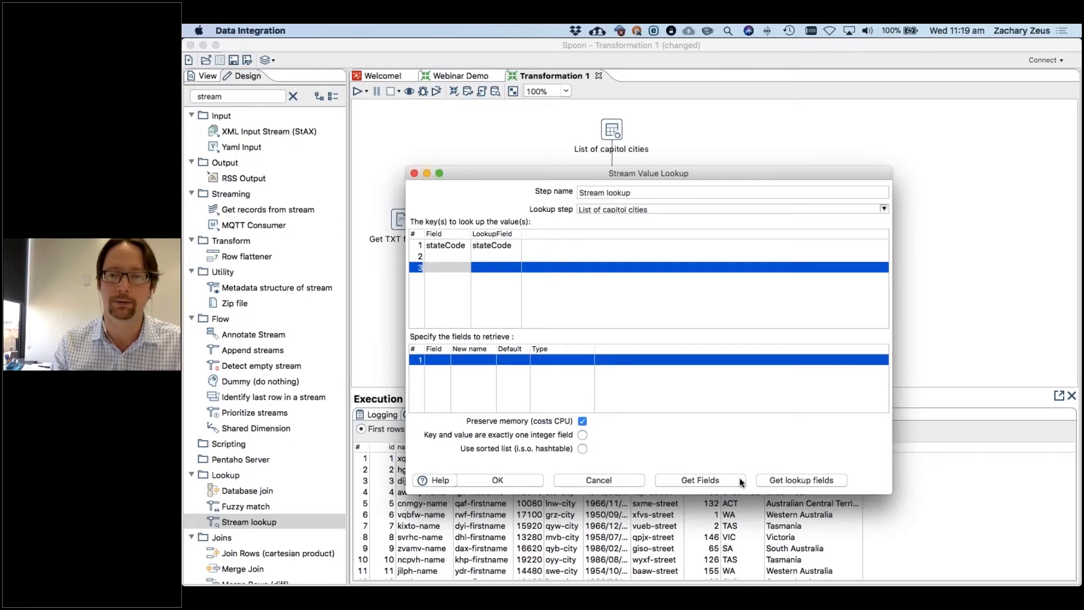
left_click(768, 484)
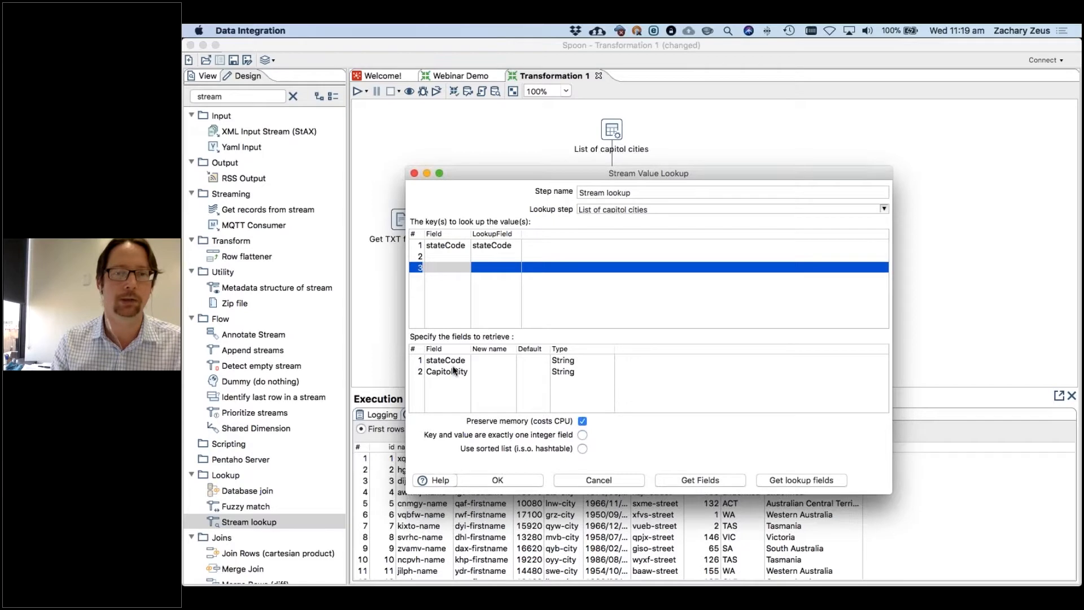
left_click(418, 360)
key("Delete")
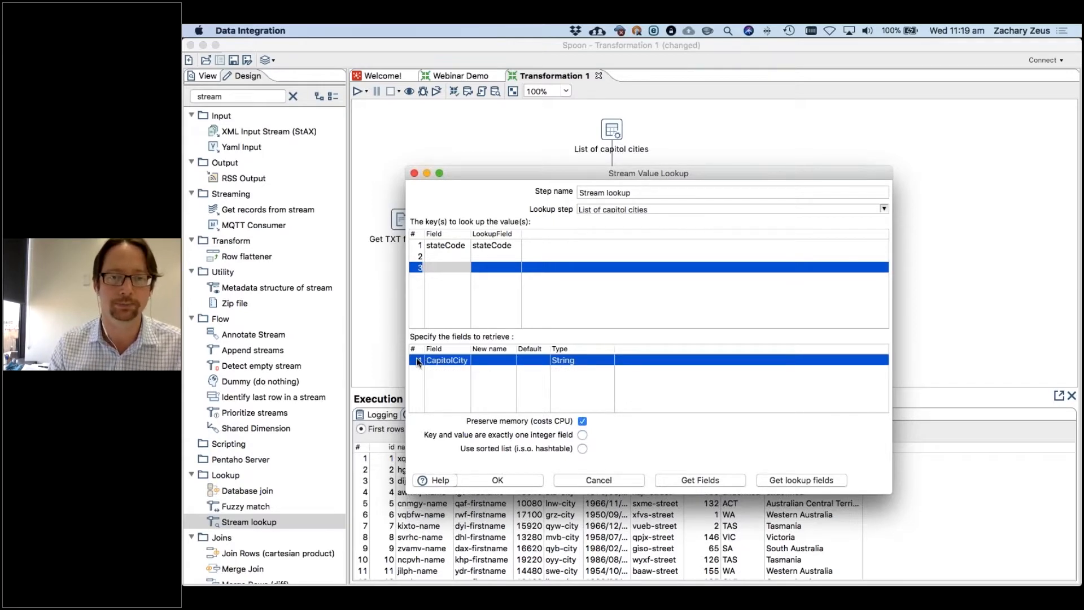
left_click(502, 479)
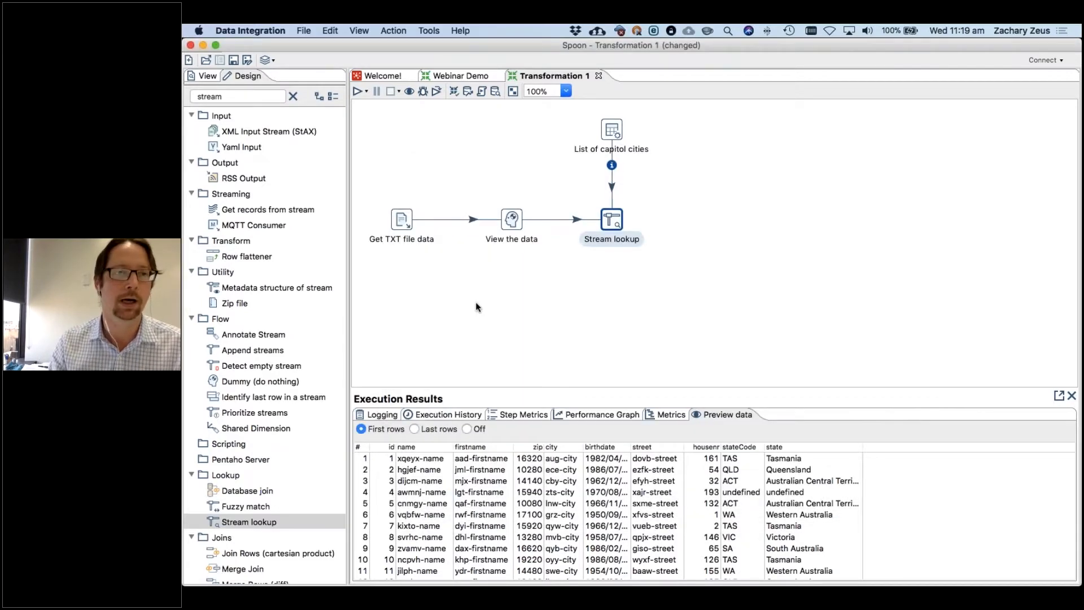
- Add a Dummy (do nothing) step beyond the Stream lookup and connect the Stream lookup to it
left_click(242, 97)
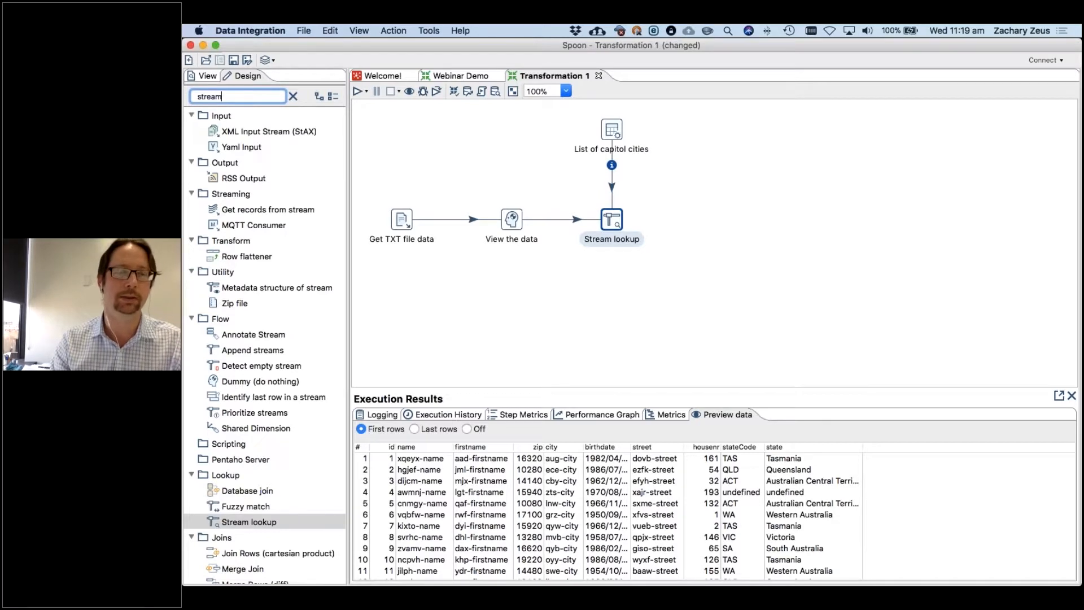
key("BackSpace")
key("BackSpace")
key("BackSpace")
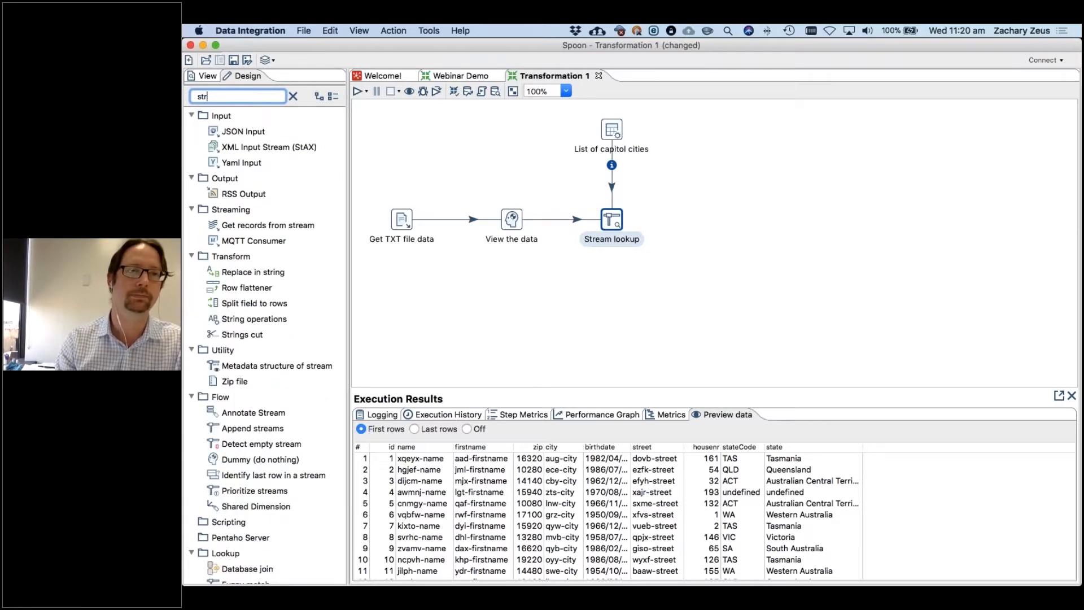
key("BackSpace")
key("BackSpace")
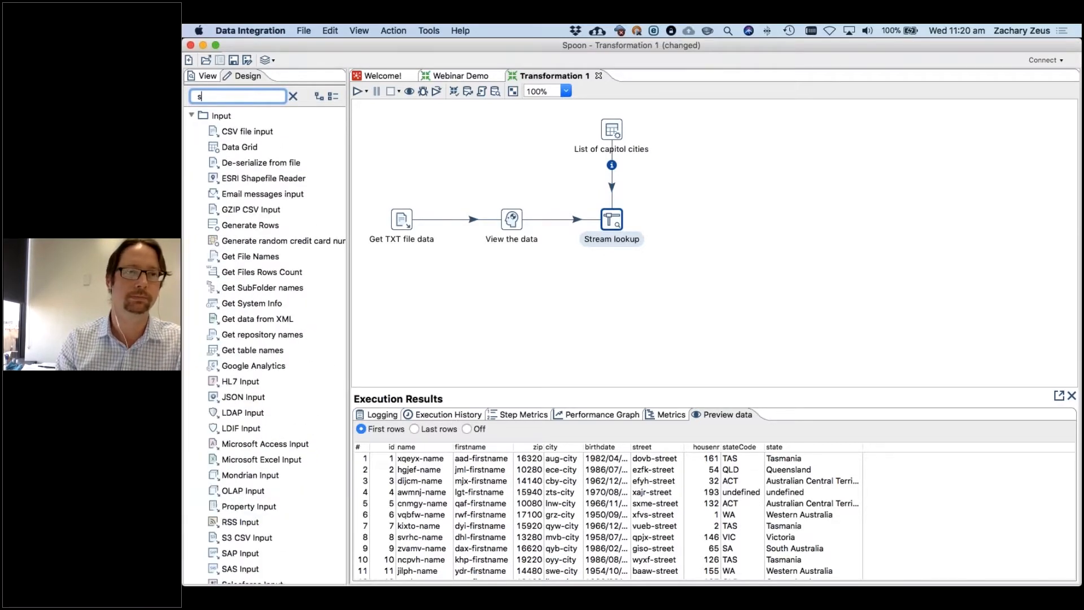
key("BackSpace")
type("d")
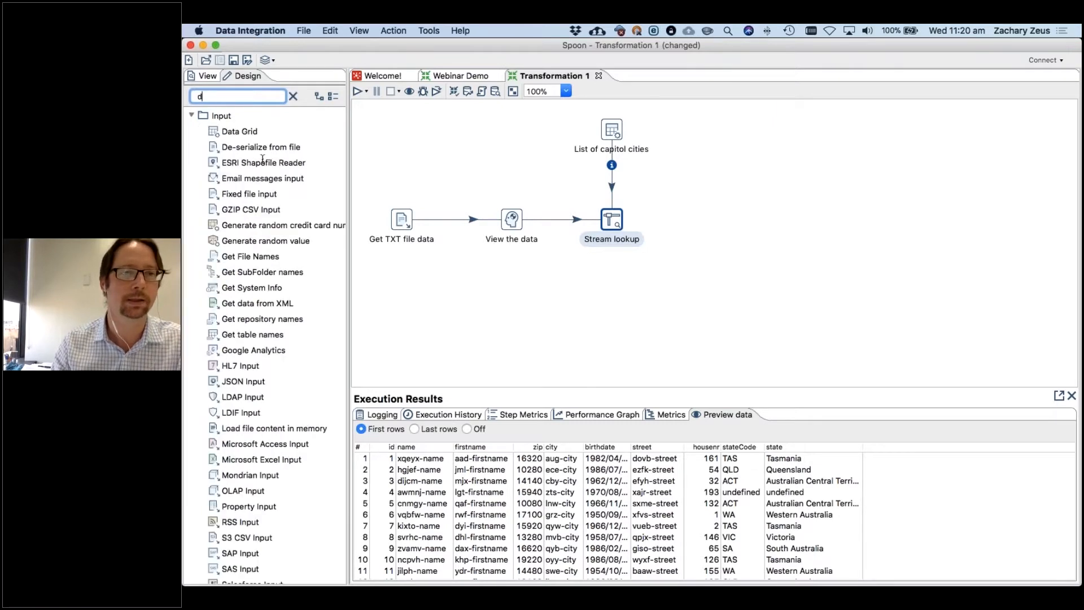
type("ummy")
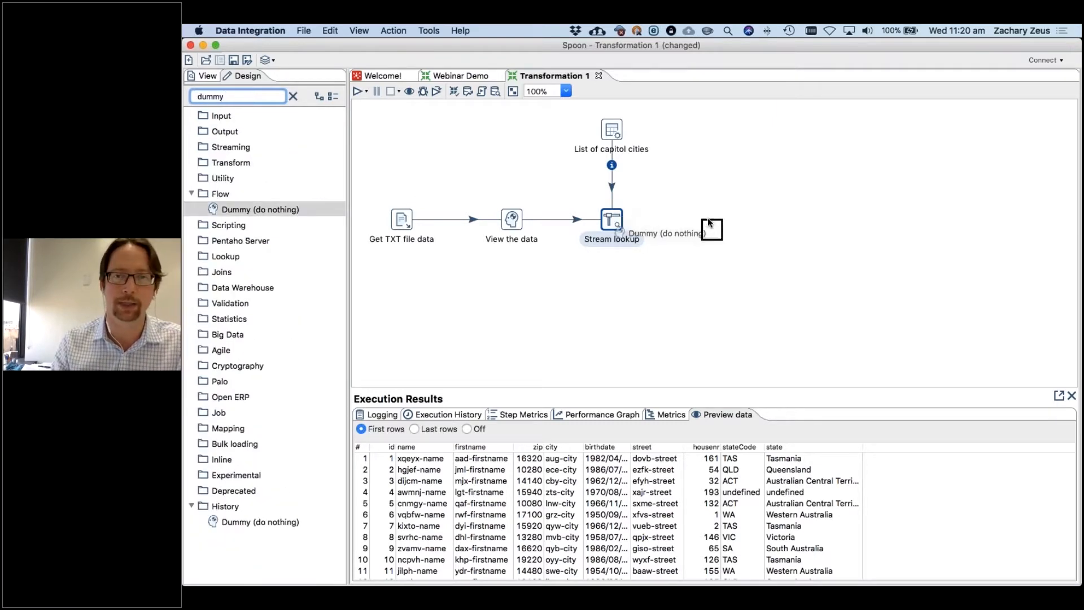
left_click_drag(710, 222, 710, 221)
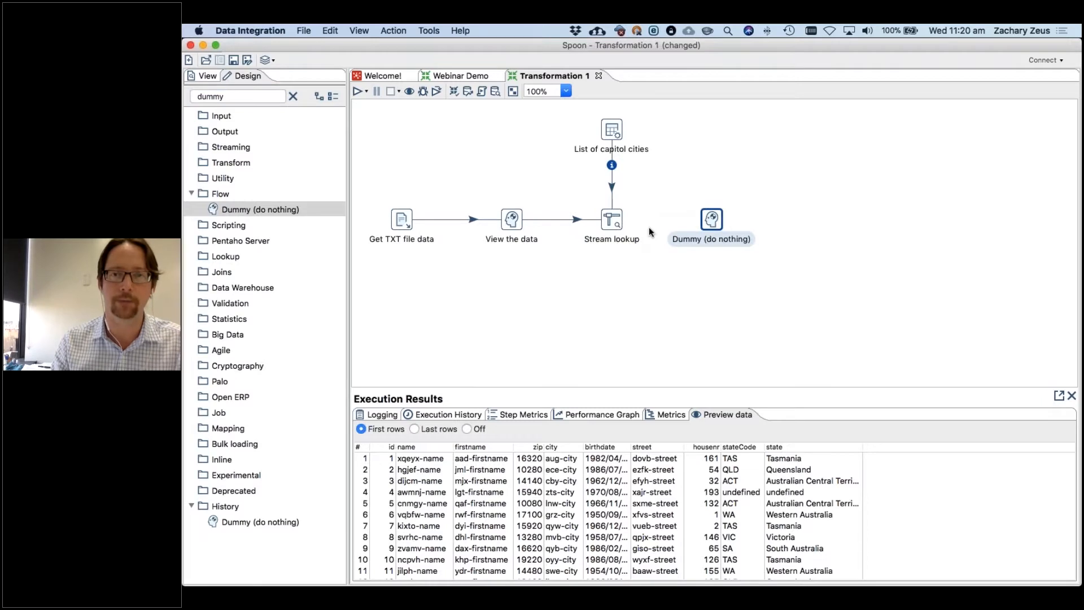
mouse_move(615, 224)
left_click_drag(614, 225, 712, 221)
- Rename the new Dummy step as View Capitol city
double_click(714, 220)
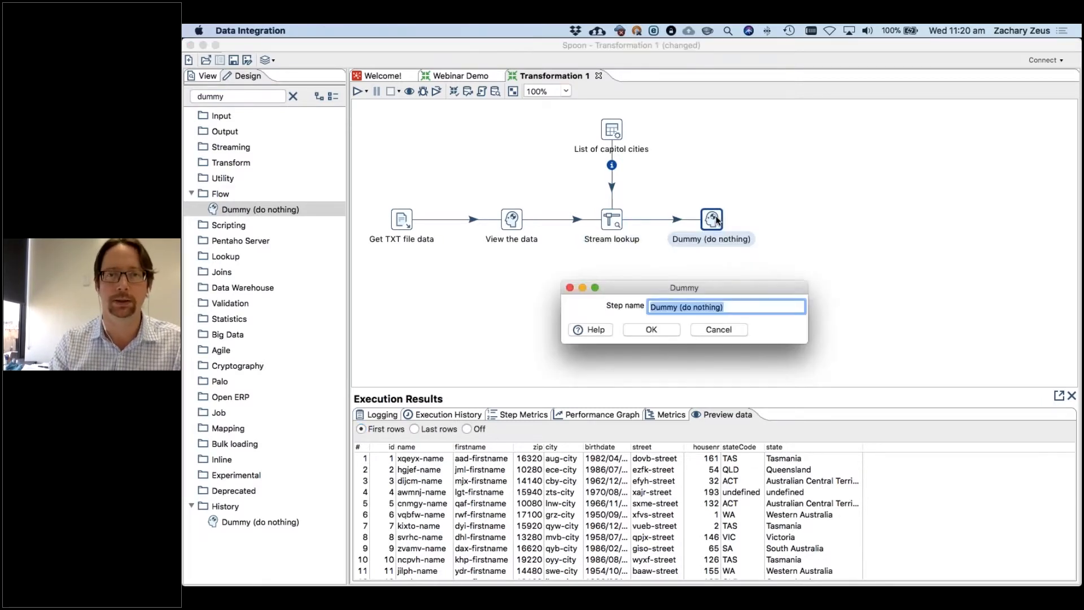
type("V")
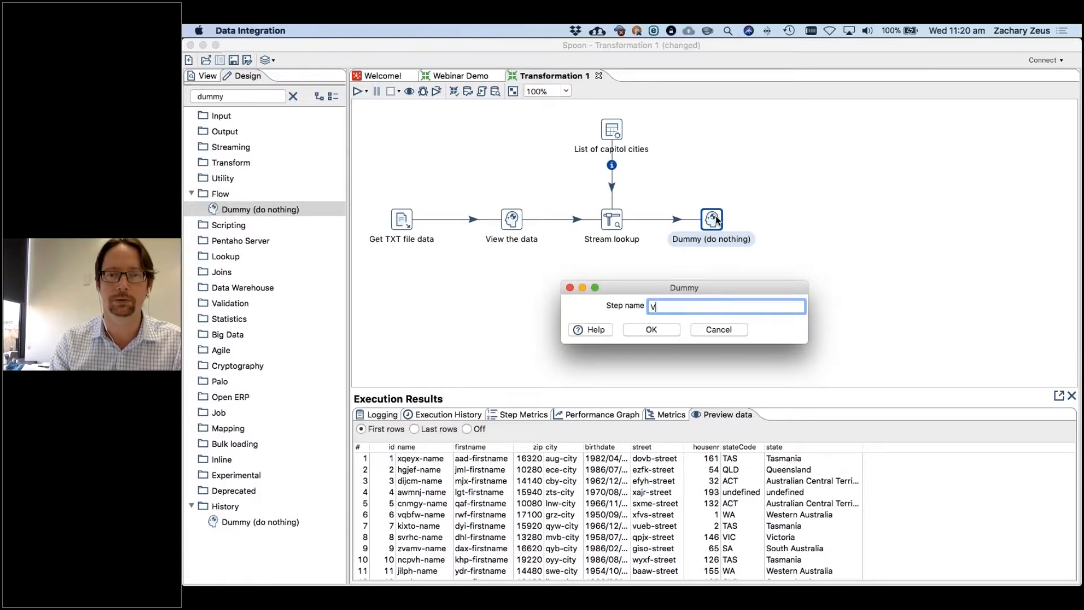
type("iew Capitor")
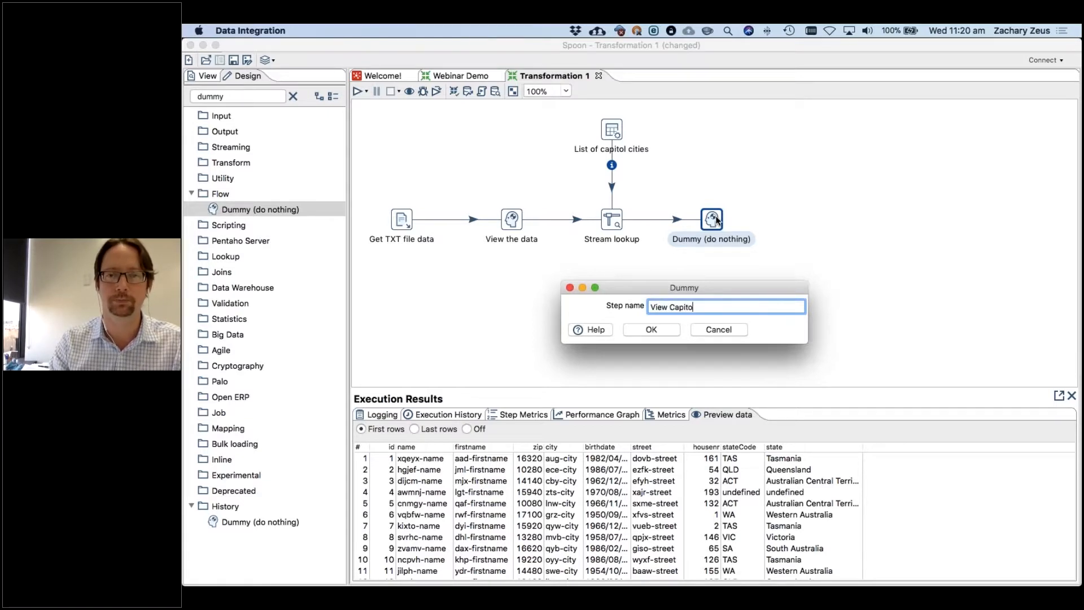
key("BackSpace")
key("BackSpace")
type("l city")
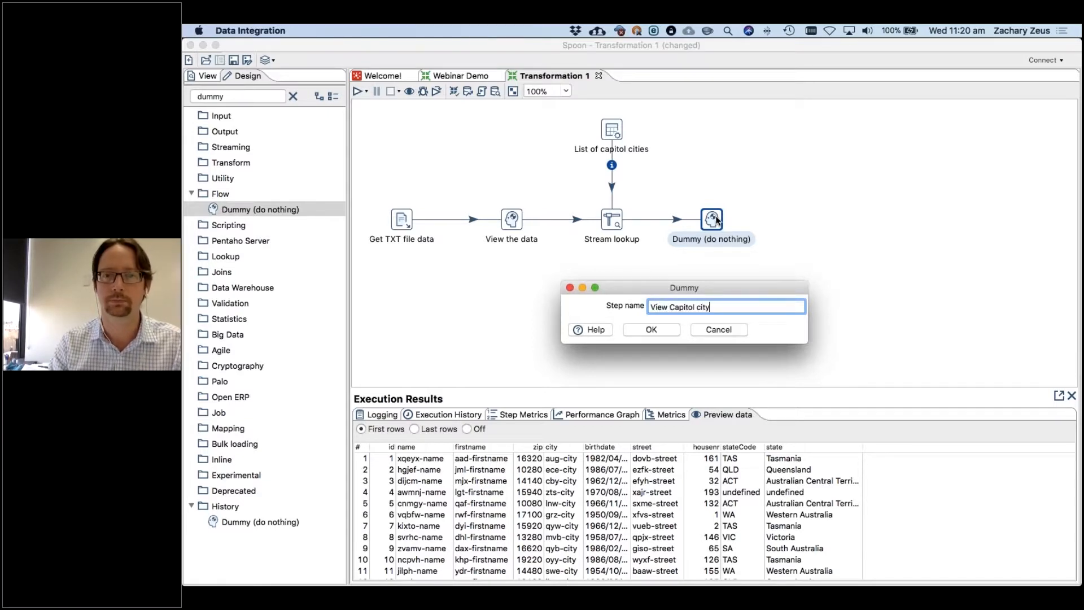
left_click(666, 333)
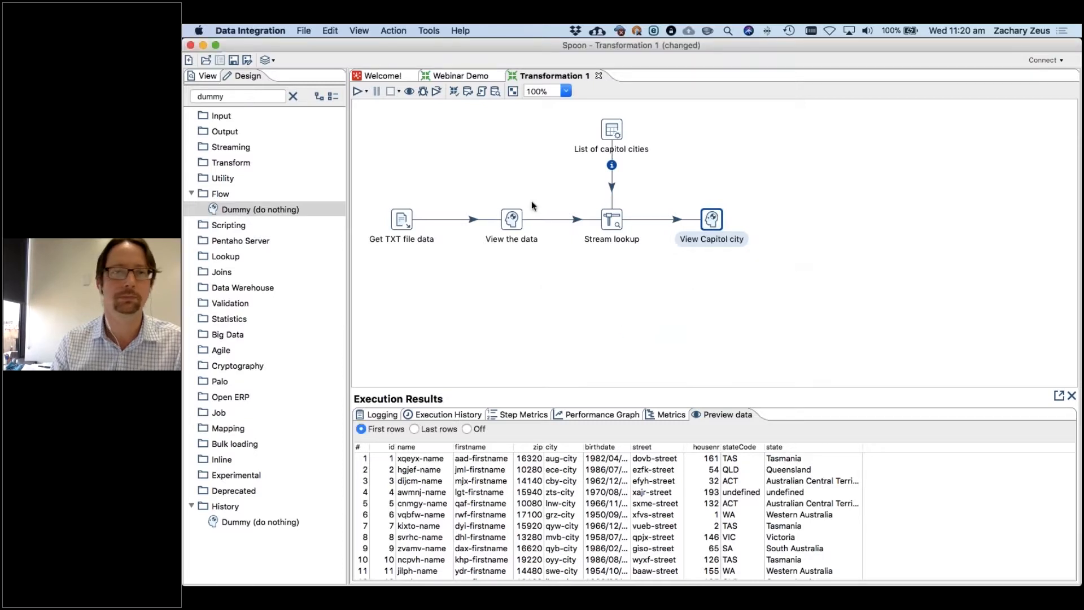
- Preview the first 1000 rows of View Capitol city, look through the CapitolCity column, and stop the preview
left_click(407, 92)
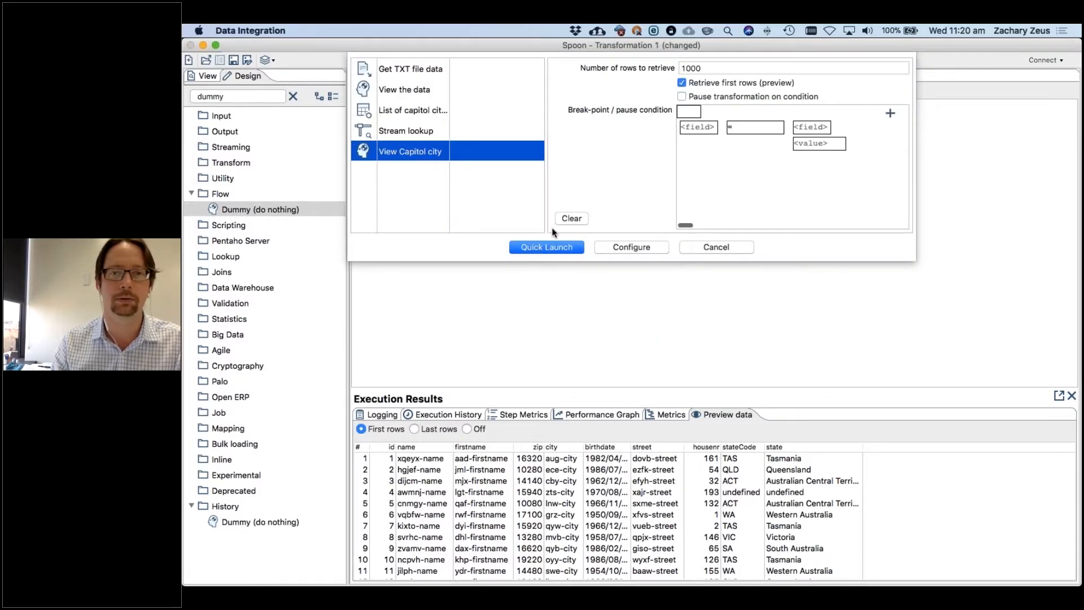
left_click(544, 239)
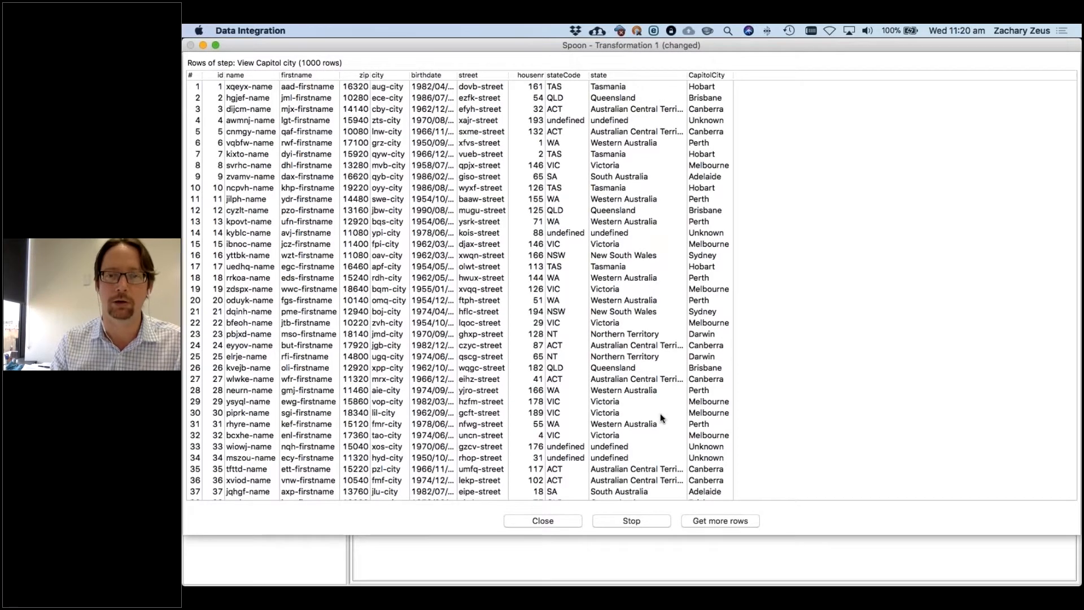
scroll(660, 415, "down", 20)
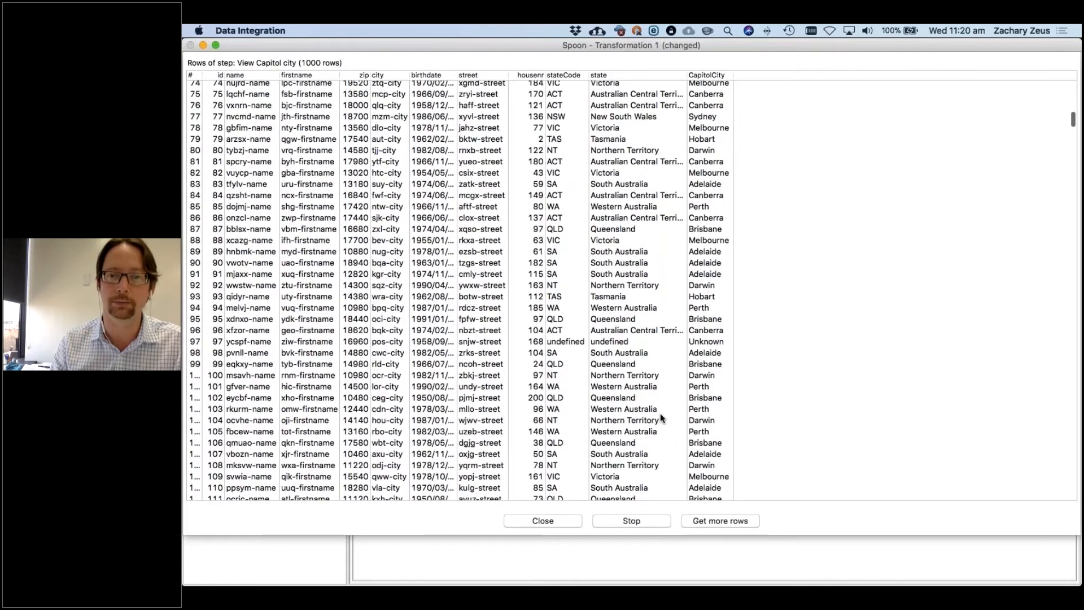
scroll(657, 429, "down", 8)
left_click(631, 520)
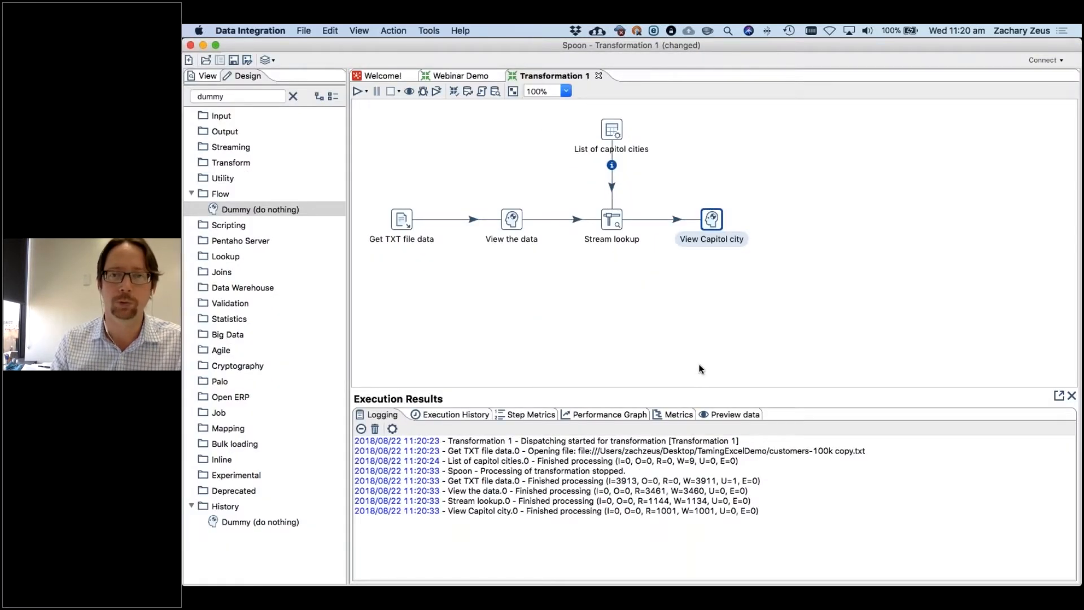
- Deselect the View Capitol city step and clear the step search
left_click(623, 273)
left_click(256, 97)
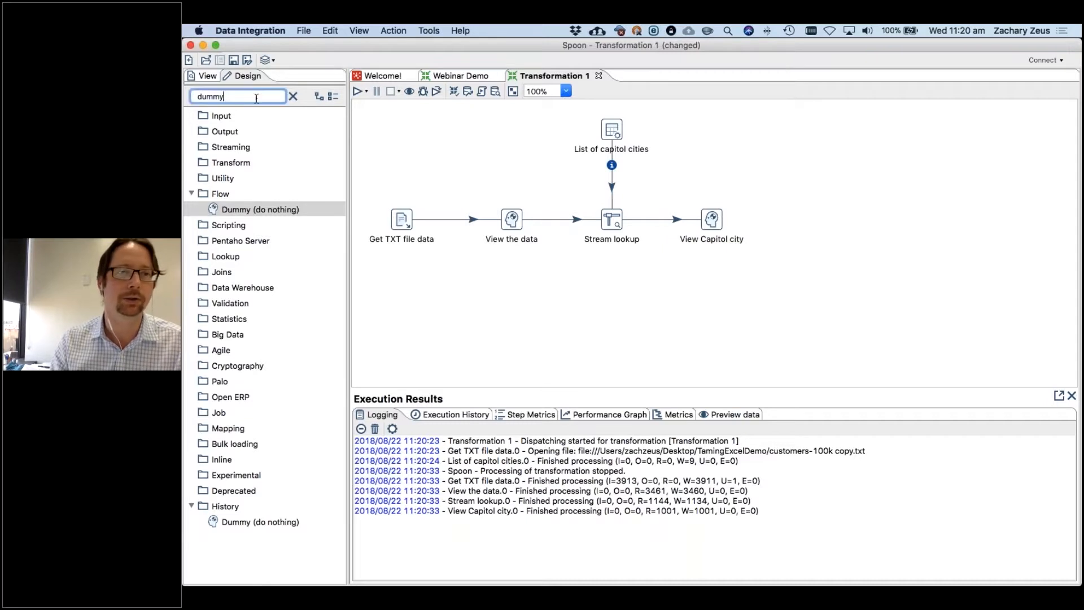
left_click(295, 96)
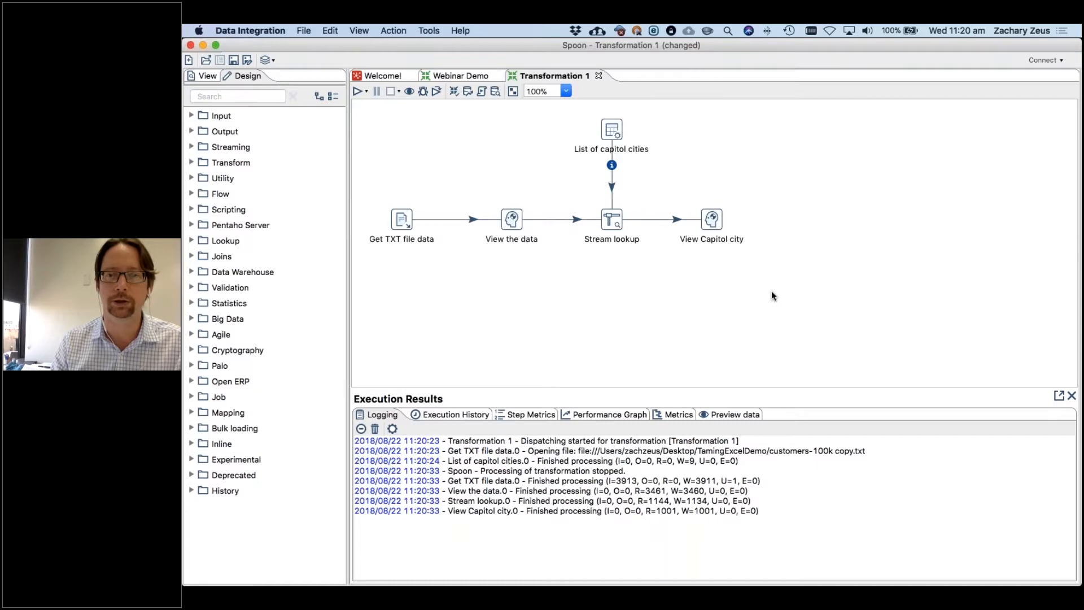
- Examine the step metrics of the preview run, including the Get TXT file data row
left_click(719, 215)
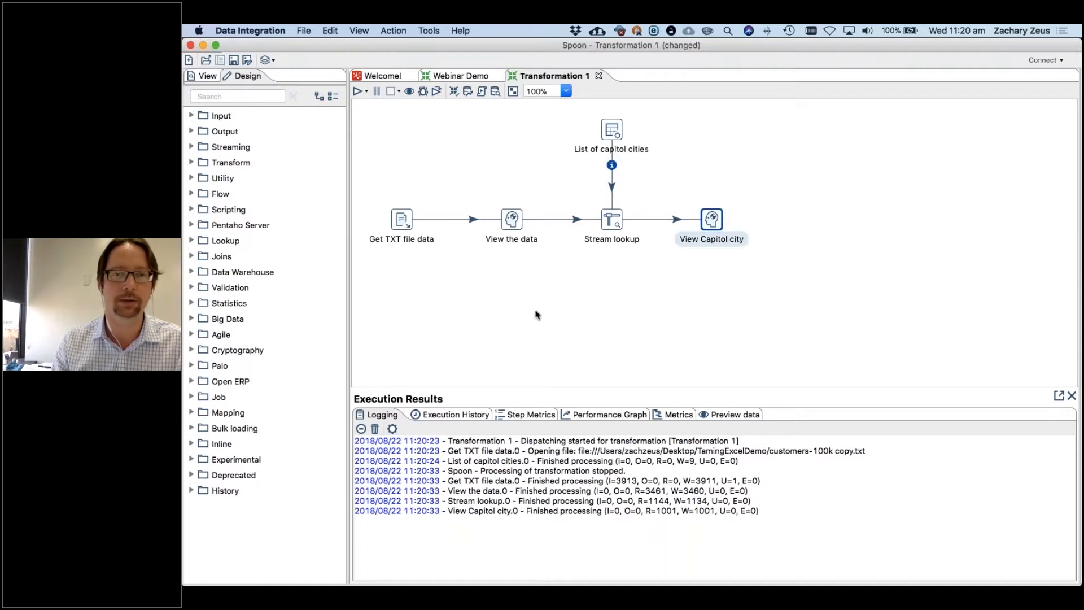
left_click(525, 414)
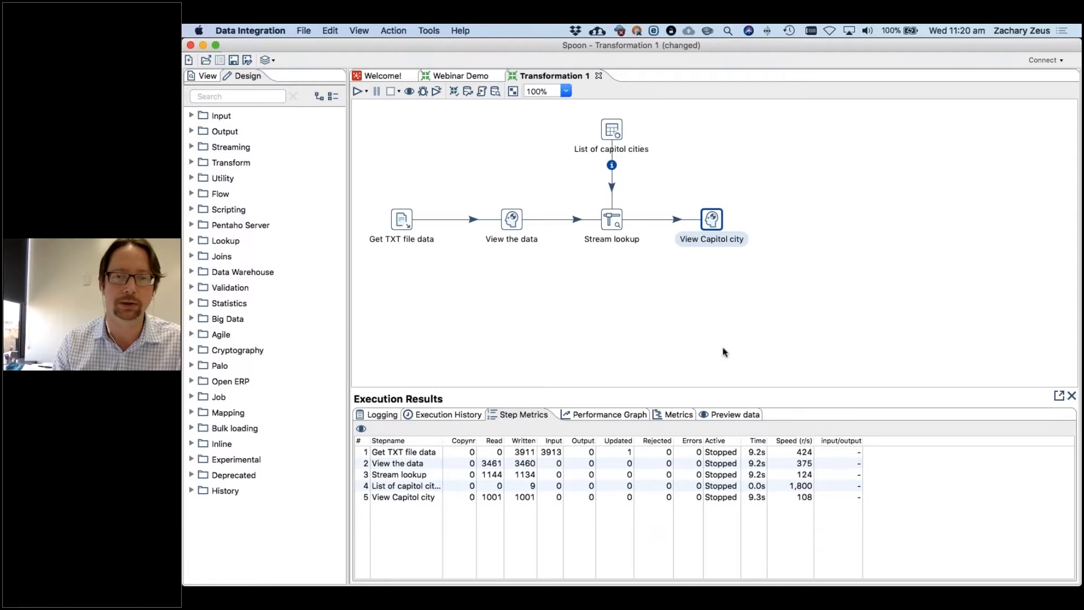
left_click(545, 452)
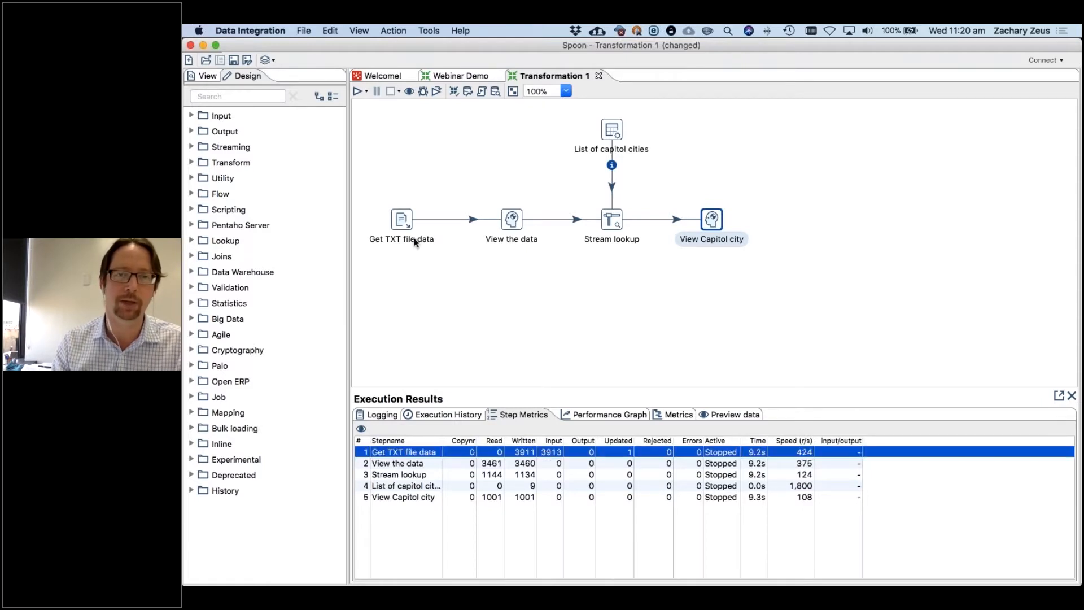
left_click(561, 330)
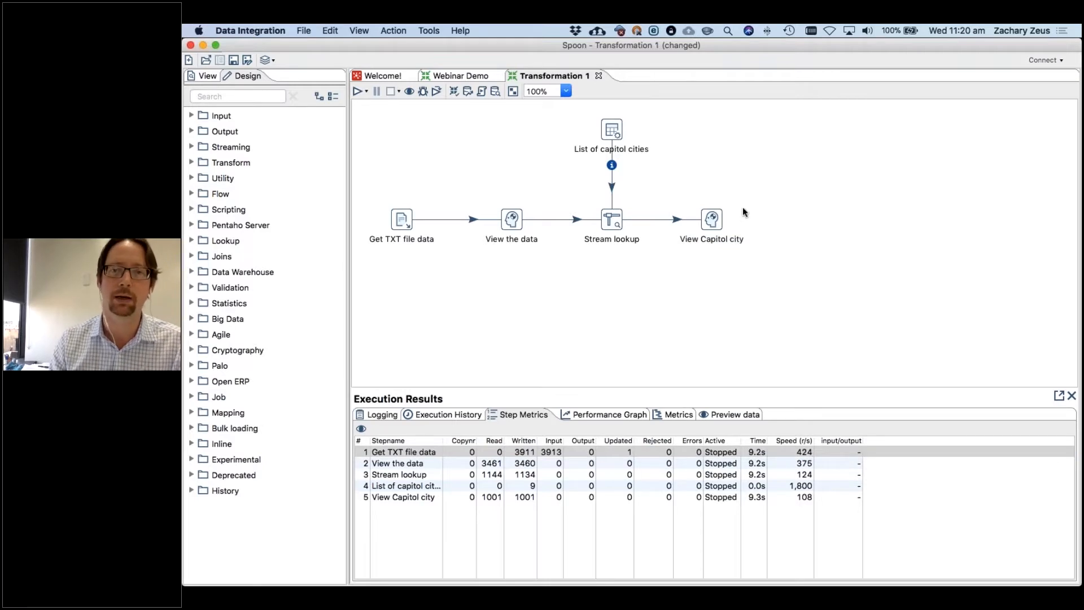
- Compare the preview data of the View the data step with that of View Capitol city
left_click(720, 225)
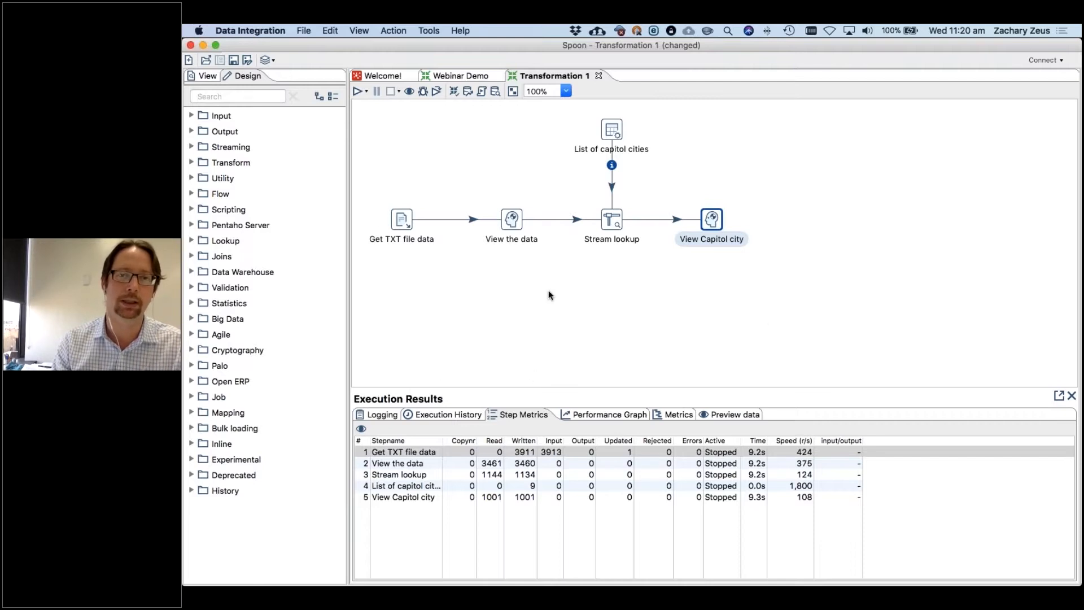
left_click(517, 218)
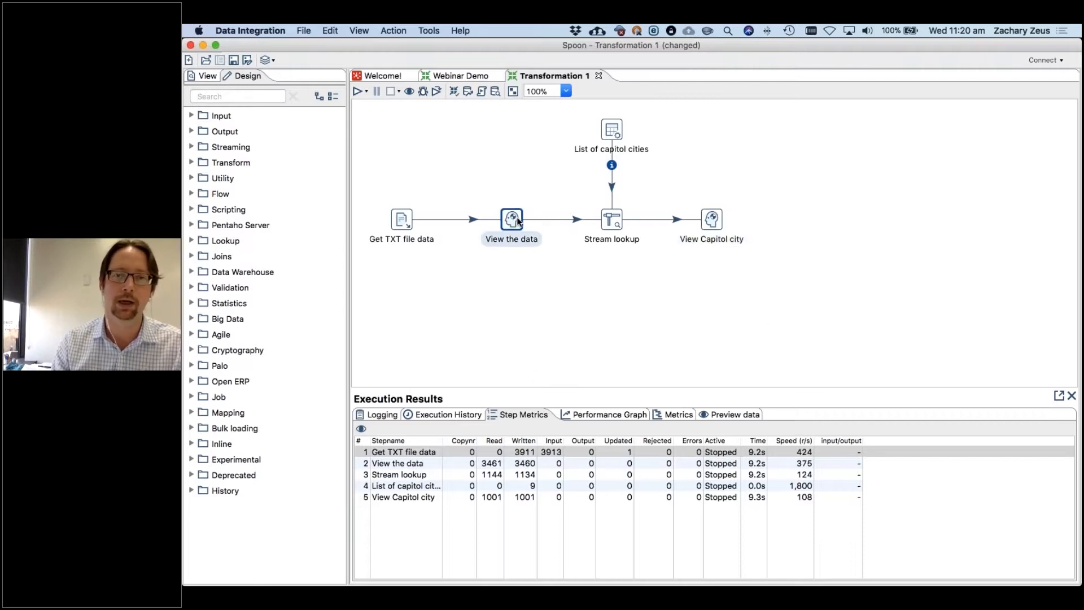
left_click(726, 413)
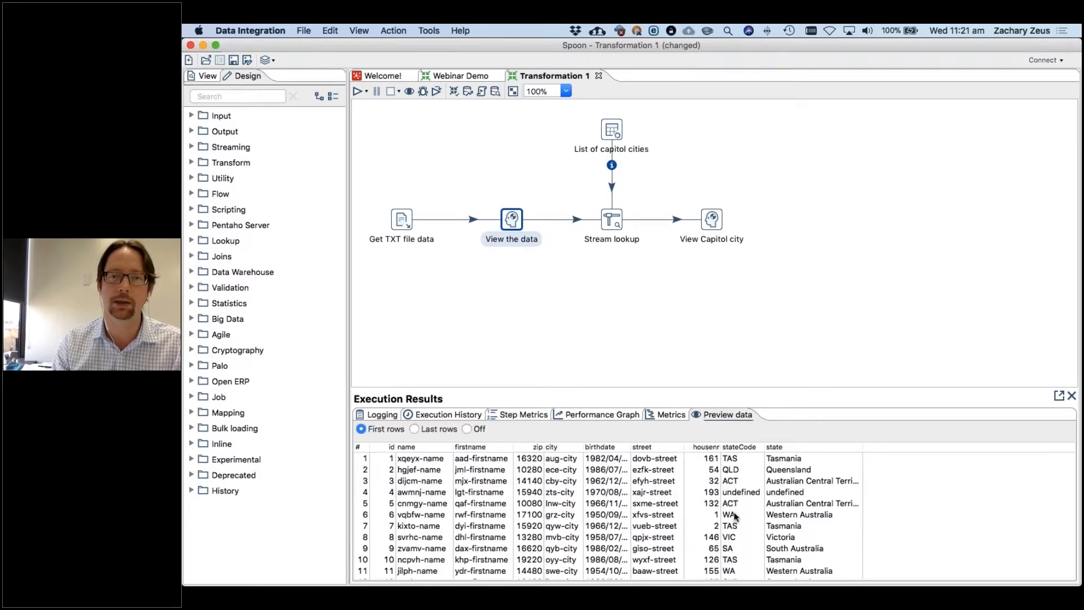
left_click(713, 222)
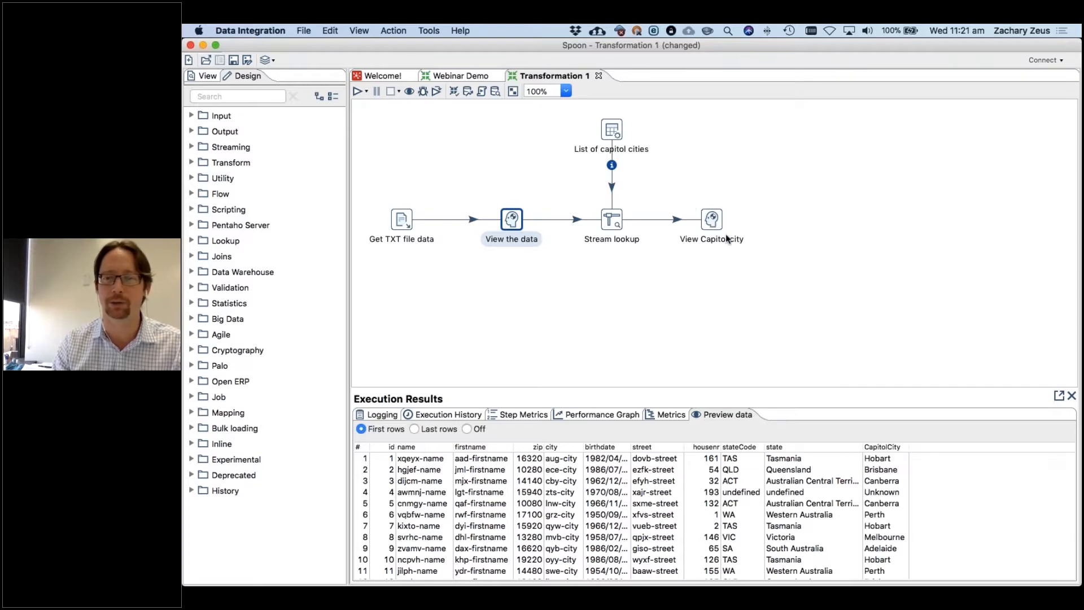
- Add a Memory Group by step beyond View Capitol city and connect View Capitol city to it
left_click(234, 102)
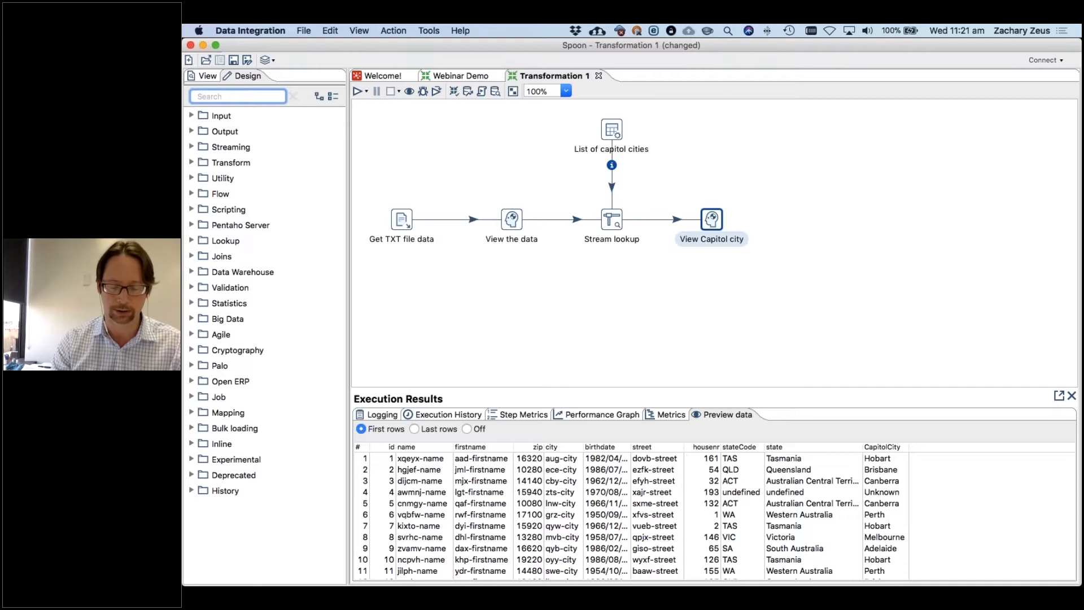
type("g")
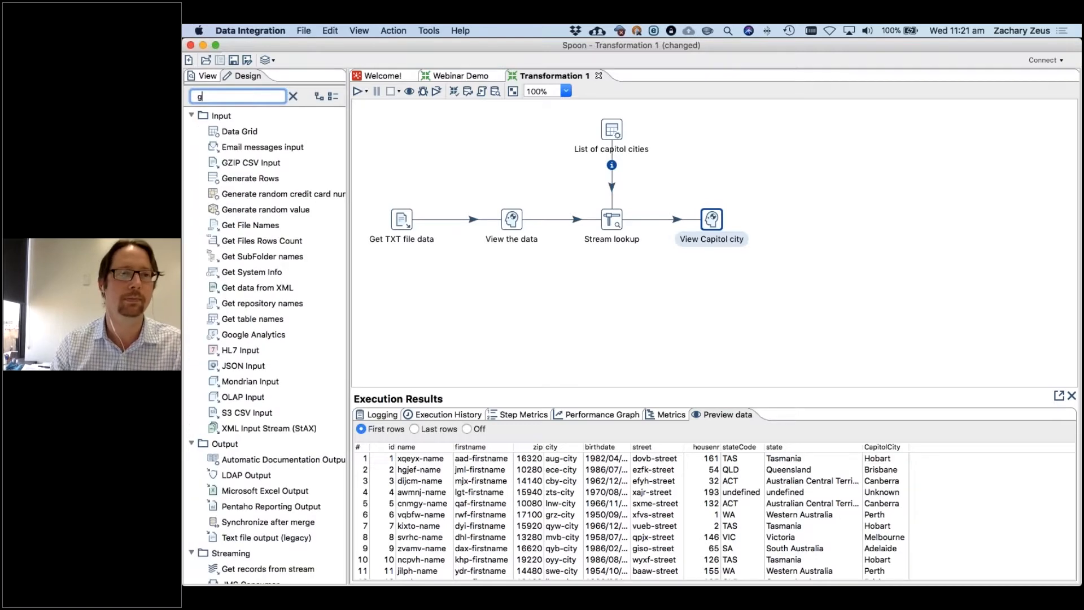
type("ro")
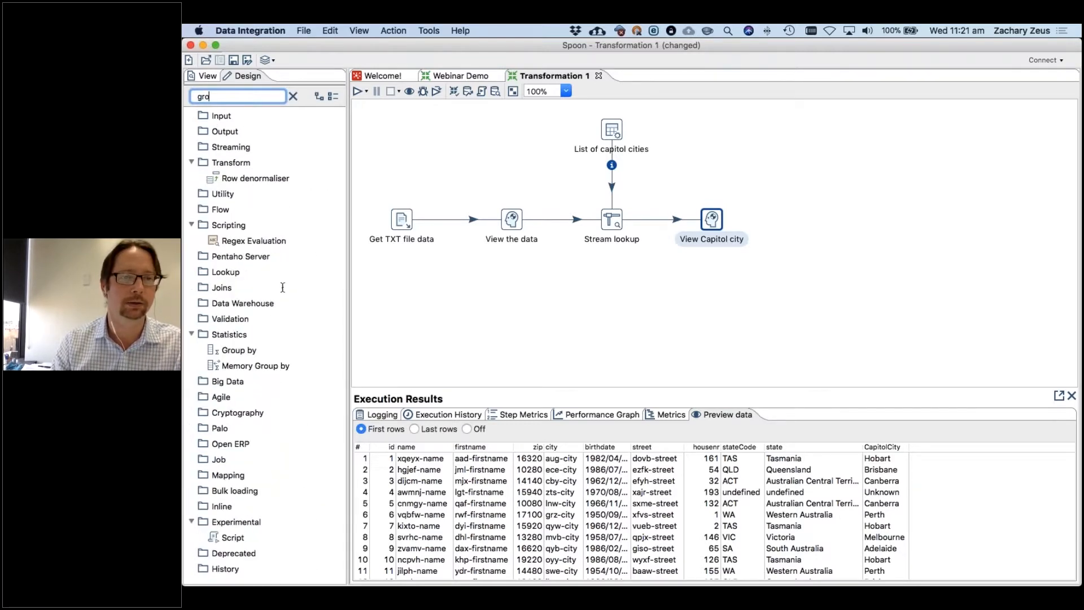
type("up")
left_click_drag(255, 365, 825, 217)
left_click(773, 220)
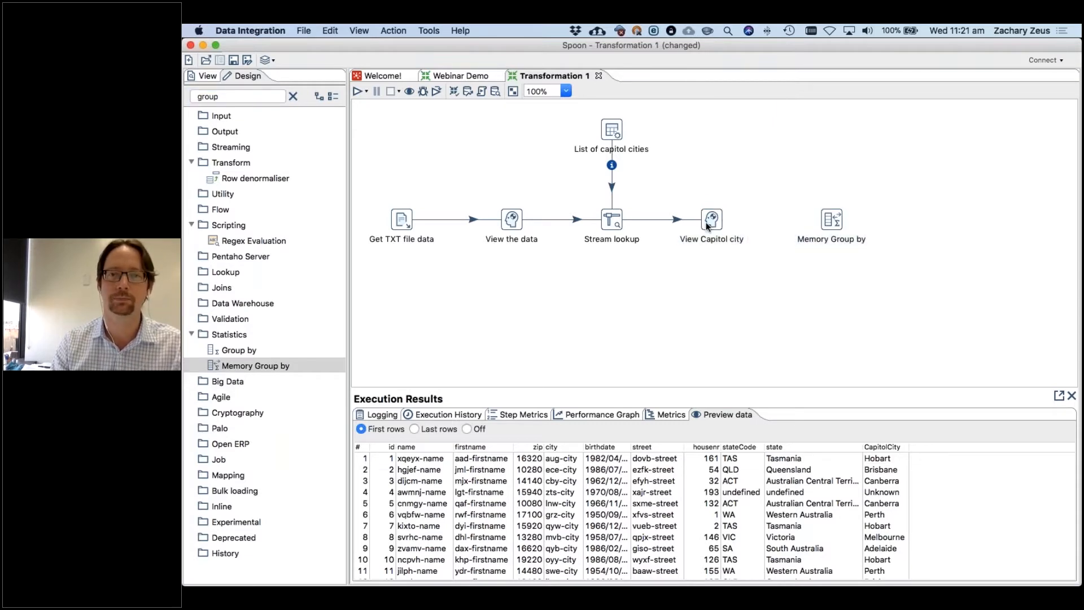
left_click_drag(712, 224, 836, 220)
- Load the available fields as group fields of the Memory Group by step and keep only CapitolCity
double_click(832, 220)
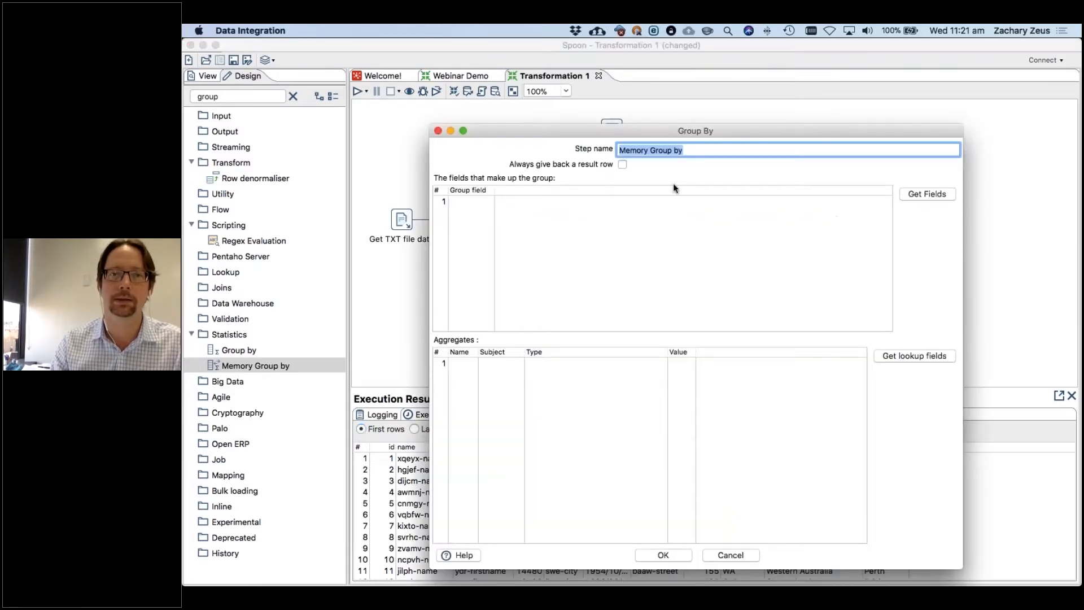
left_click(926, 194)
left_click(440, 314)
key("super+k")
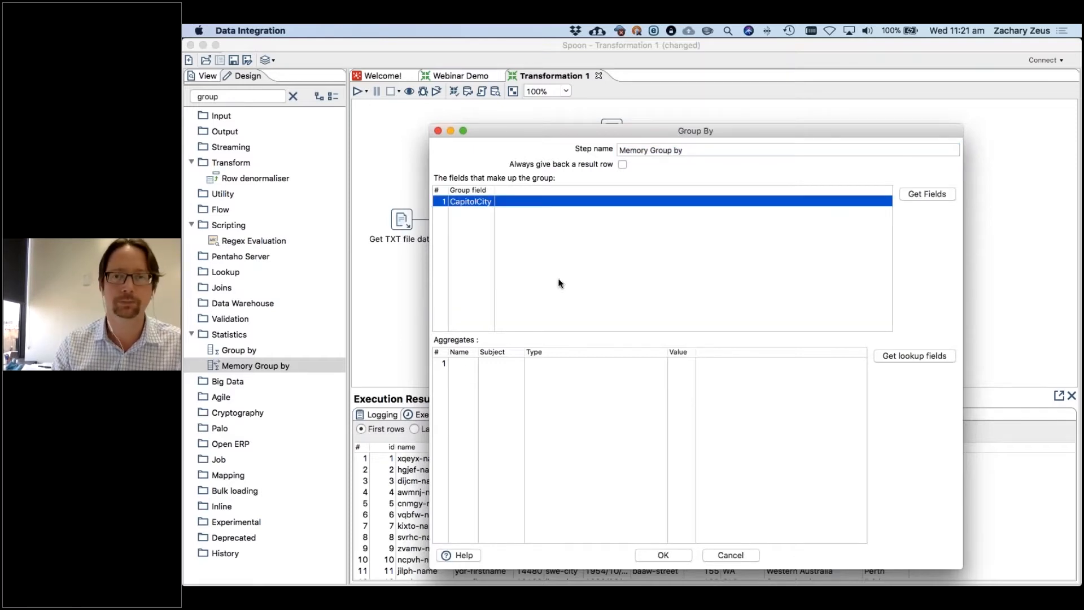
- Load the lookup fields as aggregates of the Memory Group by step and keep only the id row
left_click(913, 356)
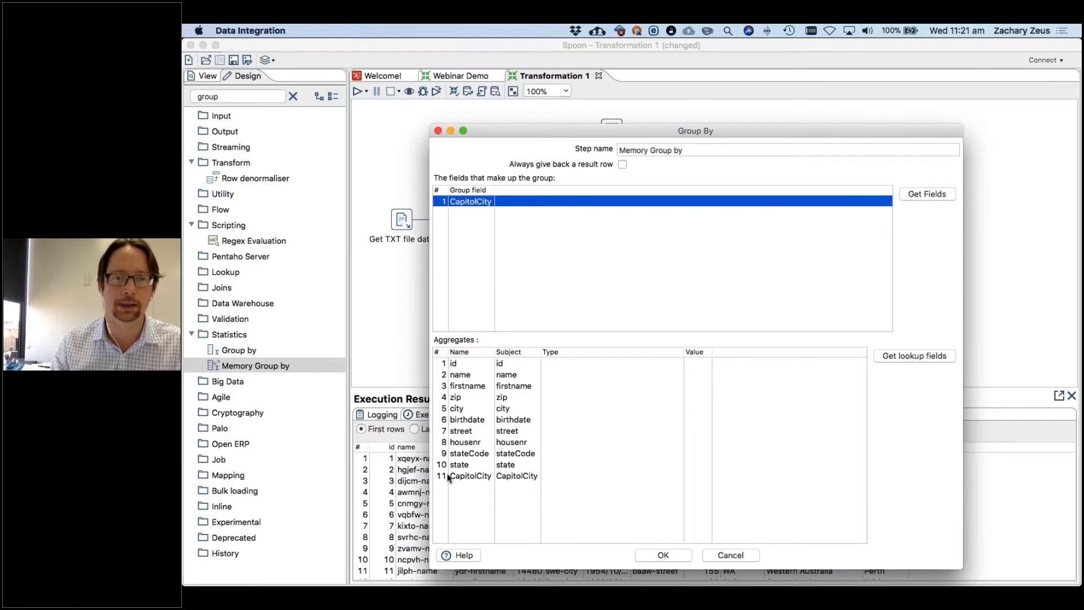
left_click(440, 364)
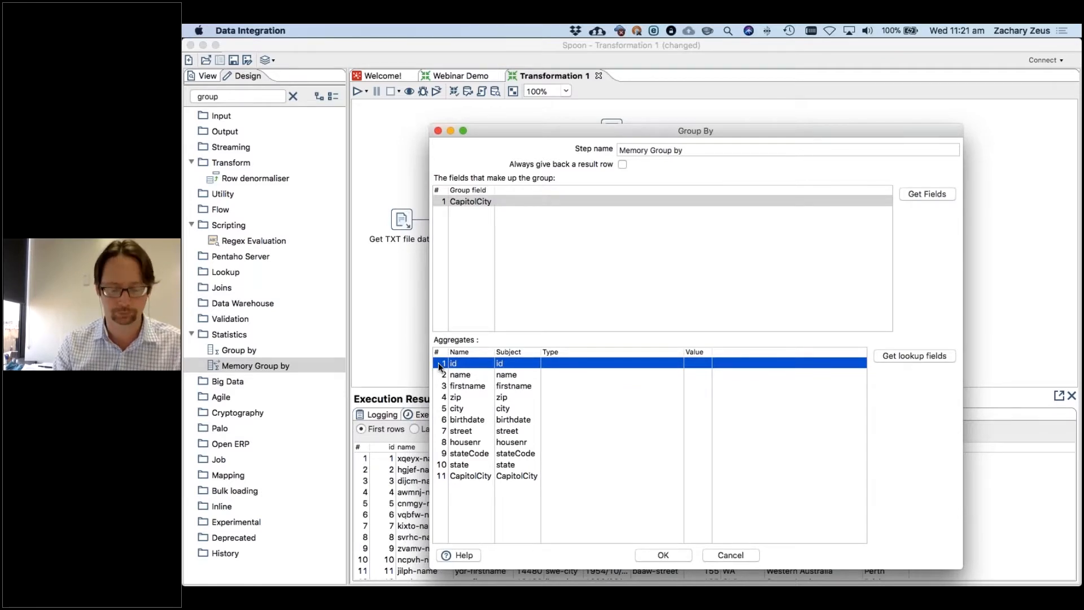
key("ctrl+k")
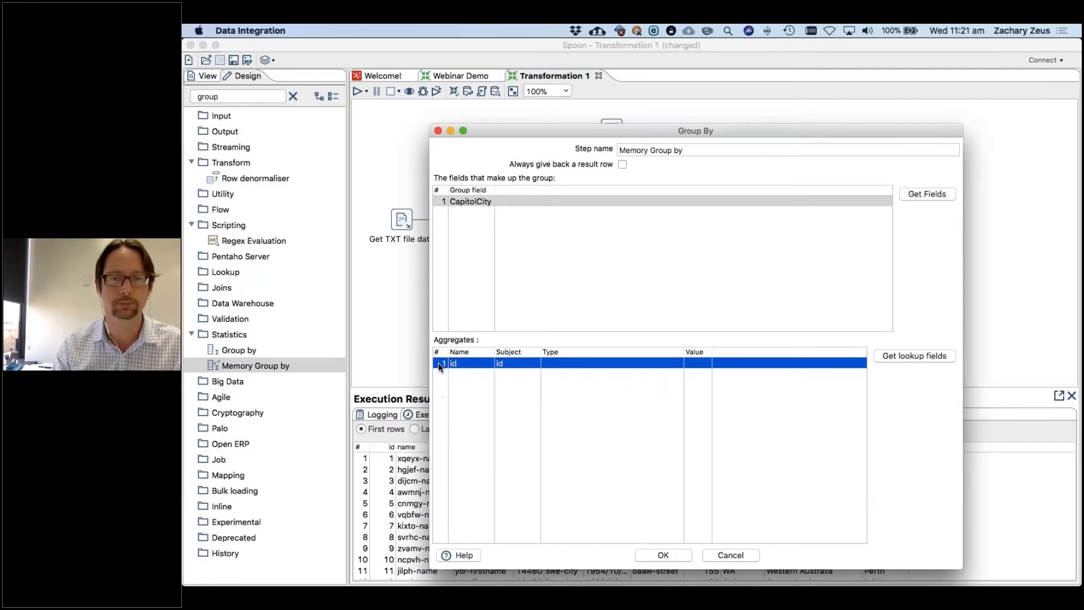
- Set the aggregate type of the id field in Memory Group by to Number of Values (N) and apply the settings
left_click(603, 363)
left_click(679, 363)
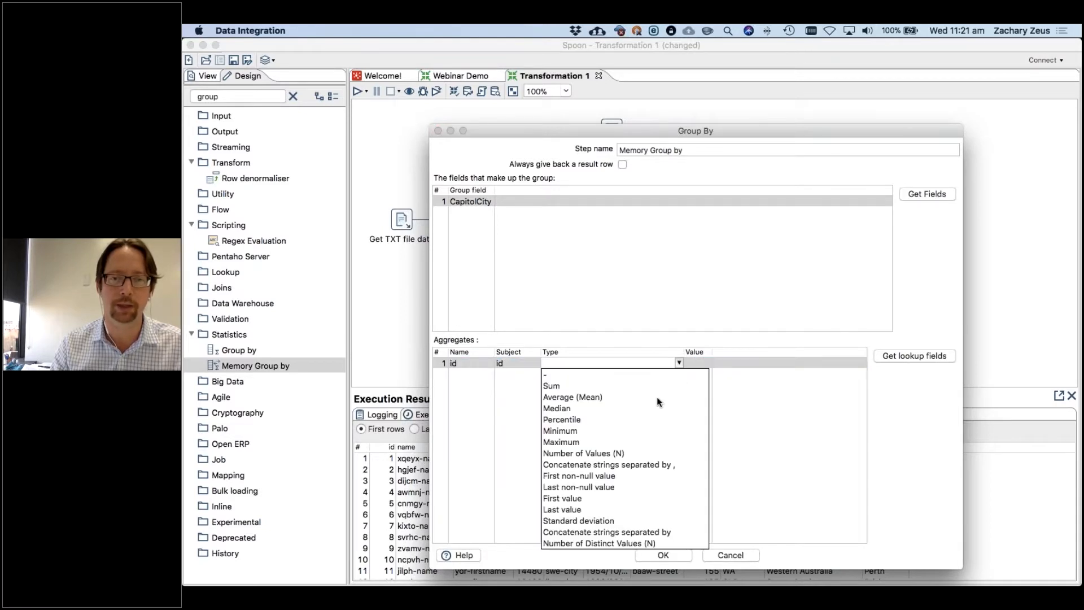
left_click(585, 452)
left_click(438, 364)
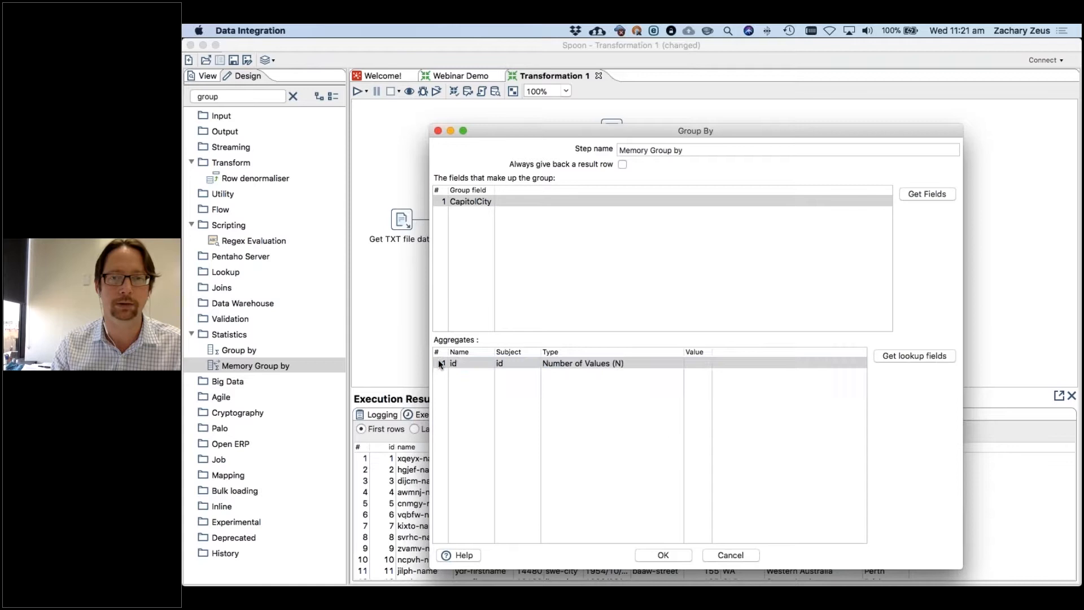
left_click(662, 555)
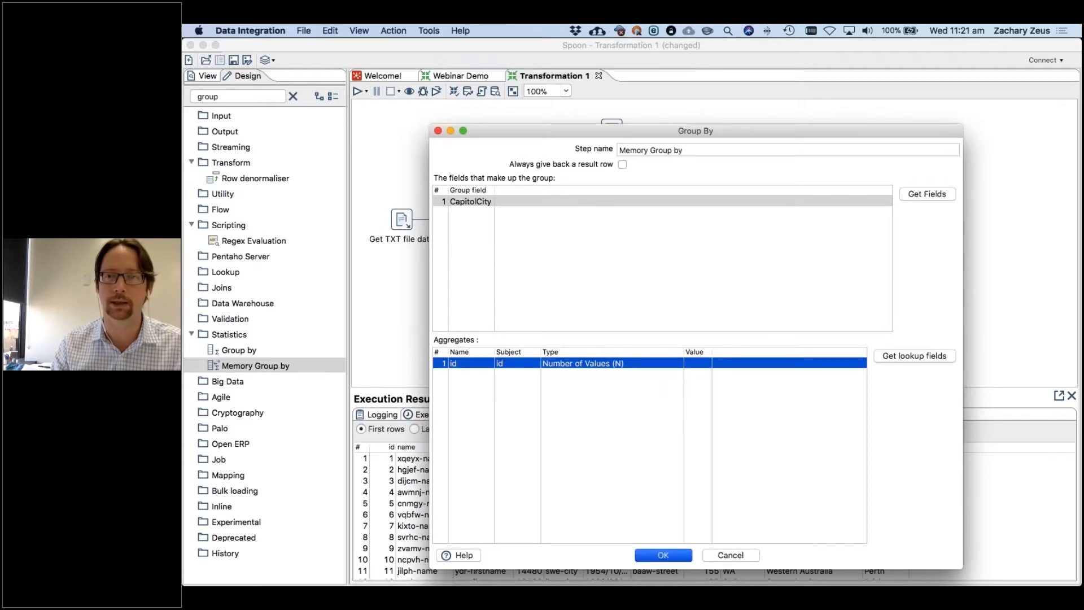
- Show the step metrics and save the transformation to the Desktop as Webinar Demo Actual
mouse_move(835, 225)
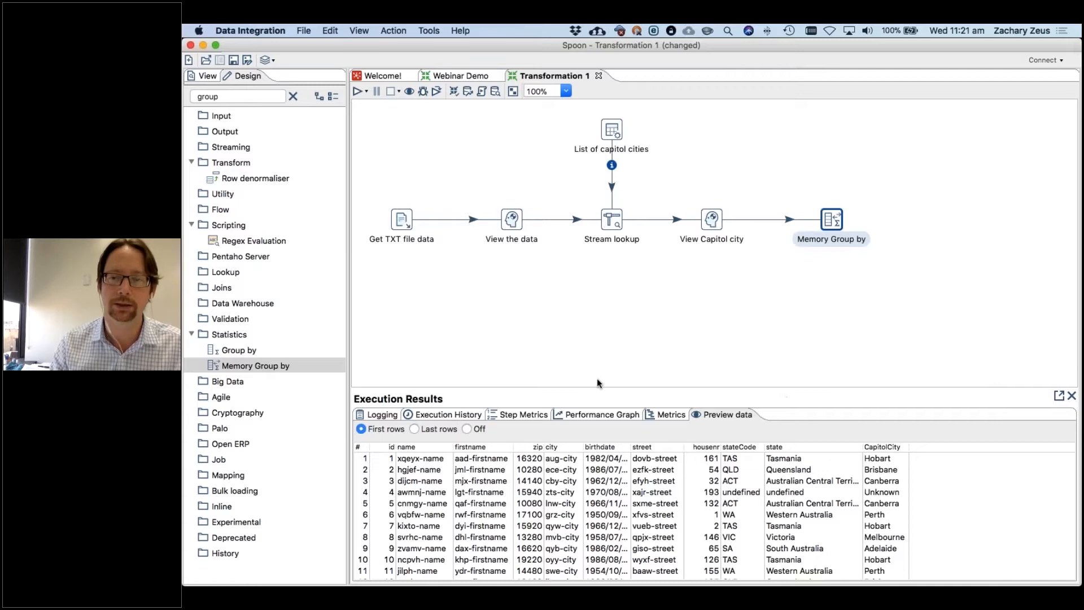
left_click(518, 414)
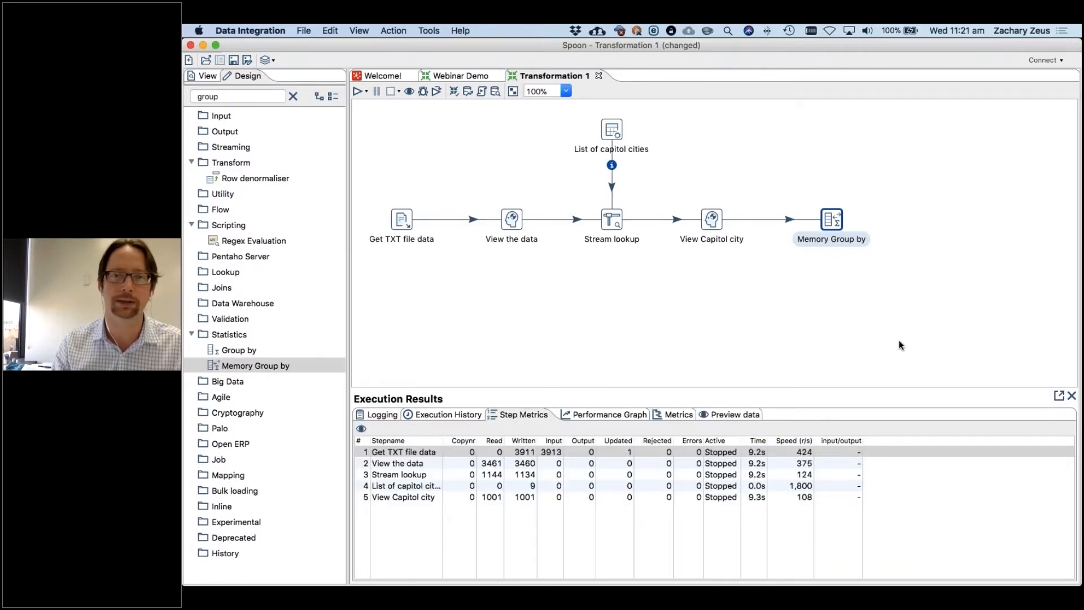
left_click(625, 363)
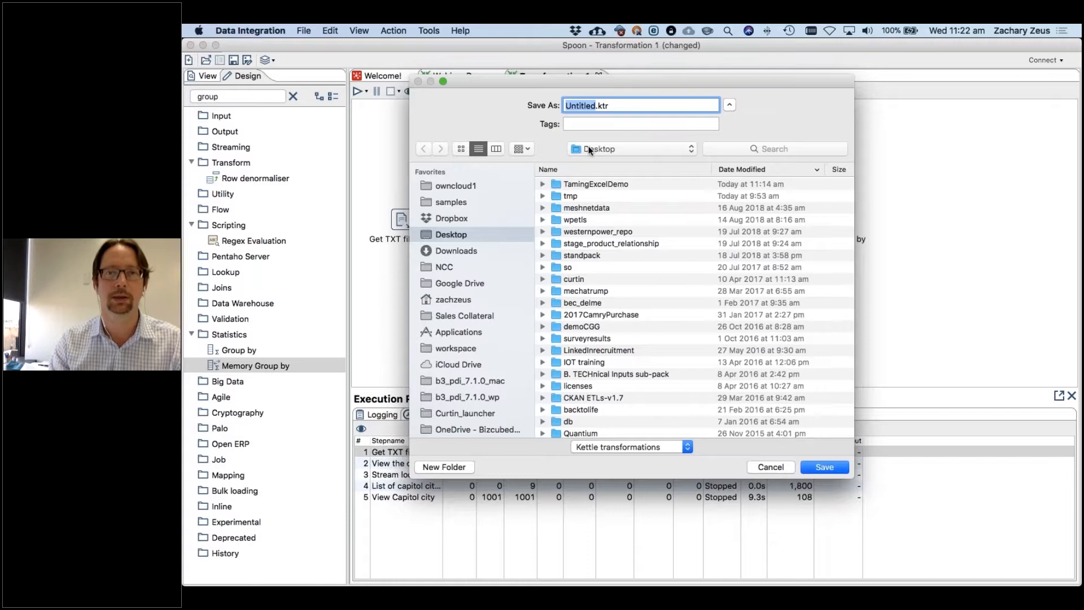
type("Webinar Demo Actual")
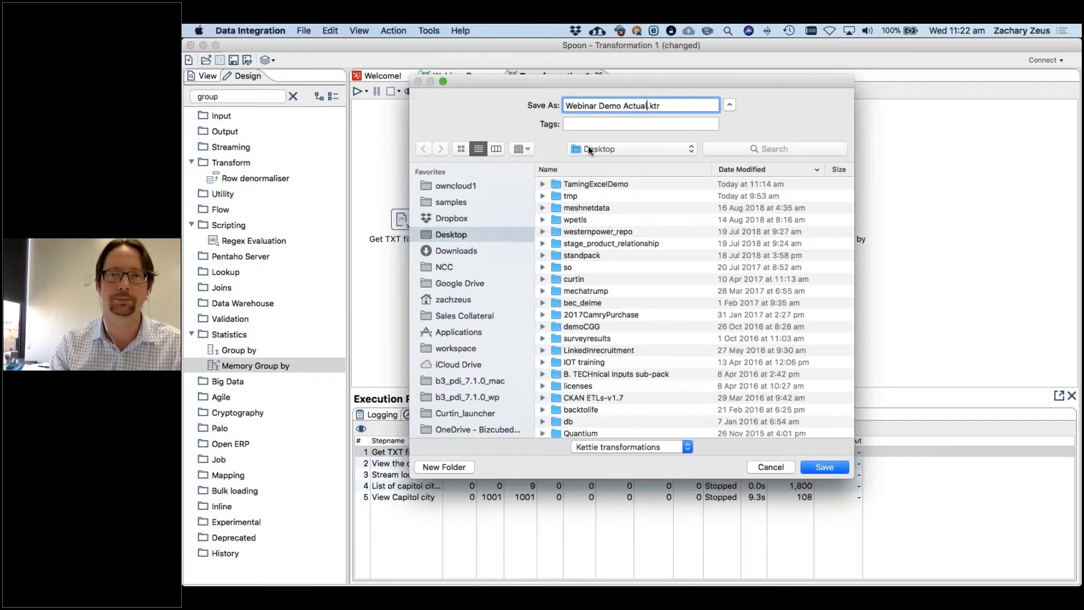
key("Return")
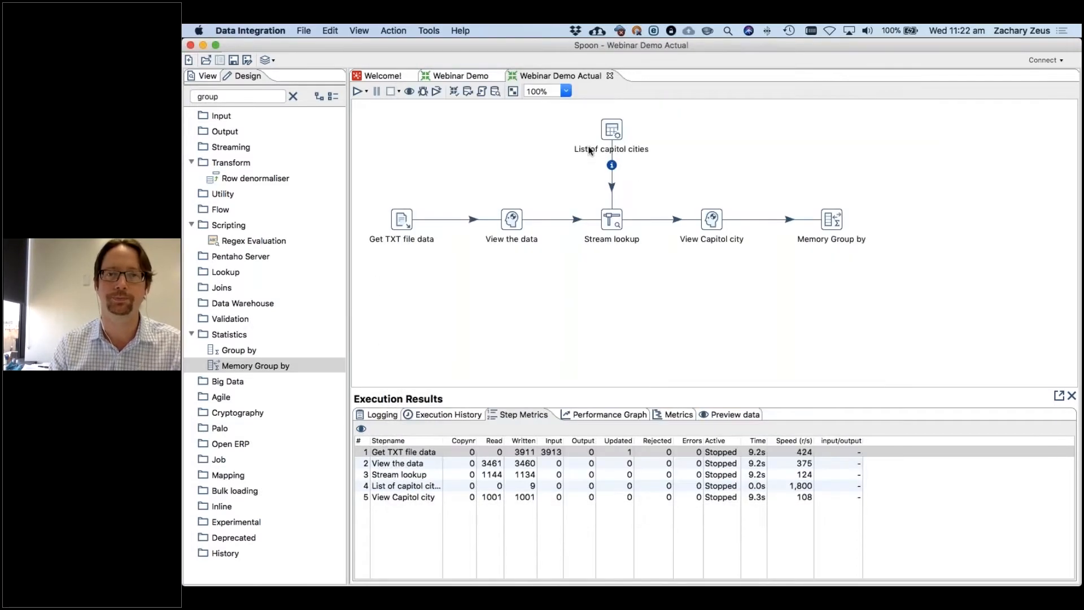
- Run the transformation with the Pentaho local configuration and sort the Memory Group by preview data by id in ascending order
left_click(356, 91)
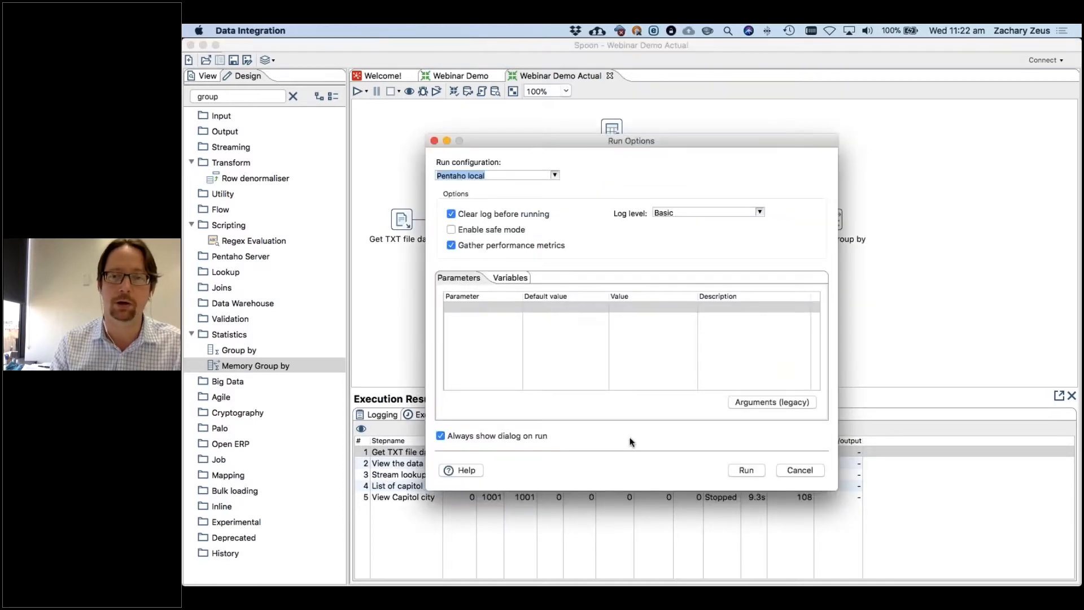
left_click(743, 469)
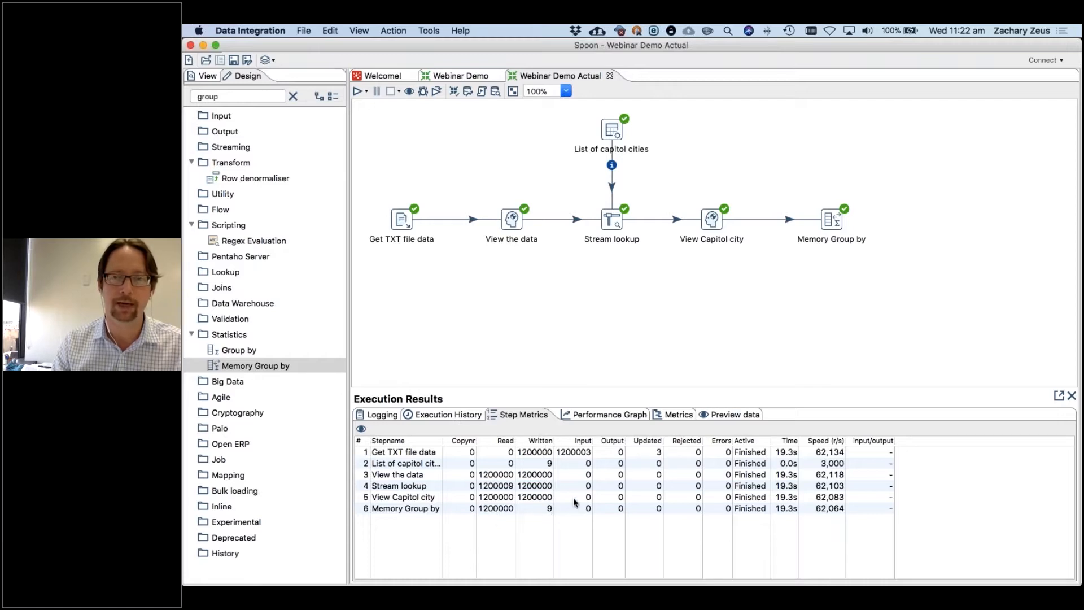
left_click(833, 221)
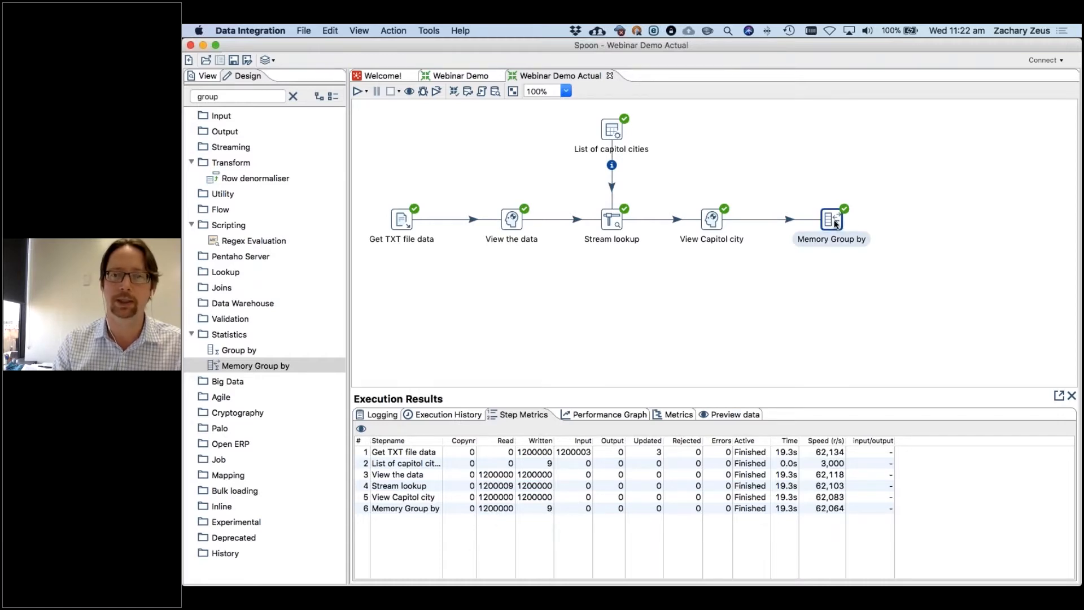
left_click(731, 415)
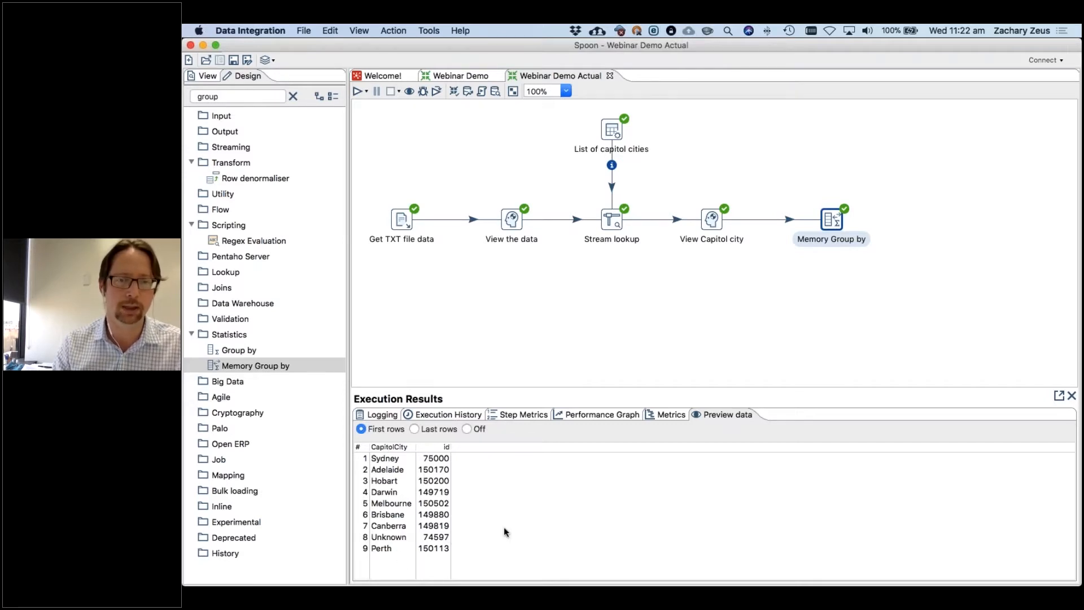
left_click(429, 447)
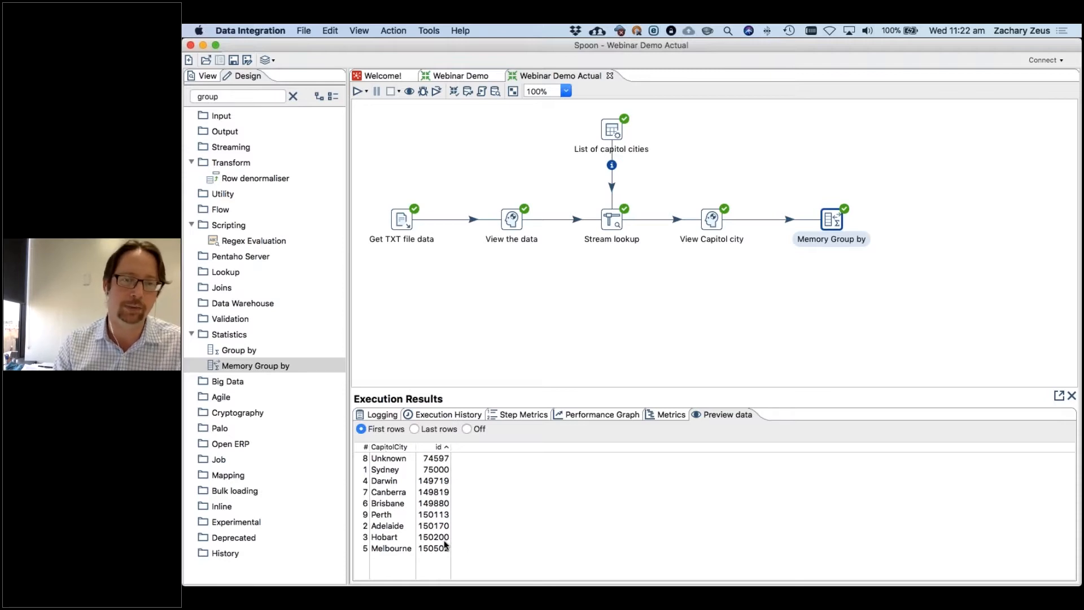
left_click(449, 301)
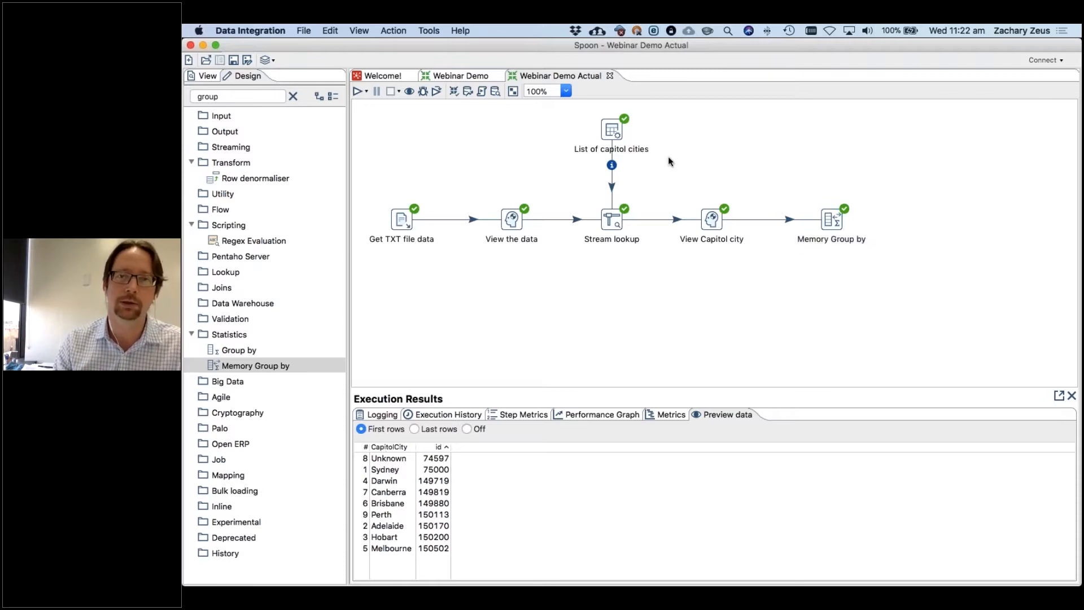
- In the data of List of capitol cities, set the CapitolCity of the undefined state code to Sydney, leaving no empty extra row
double_click(607, 131)
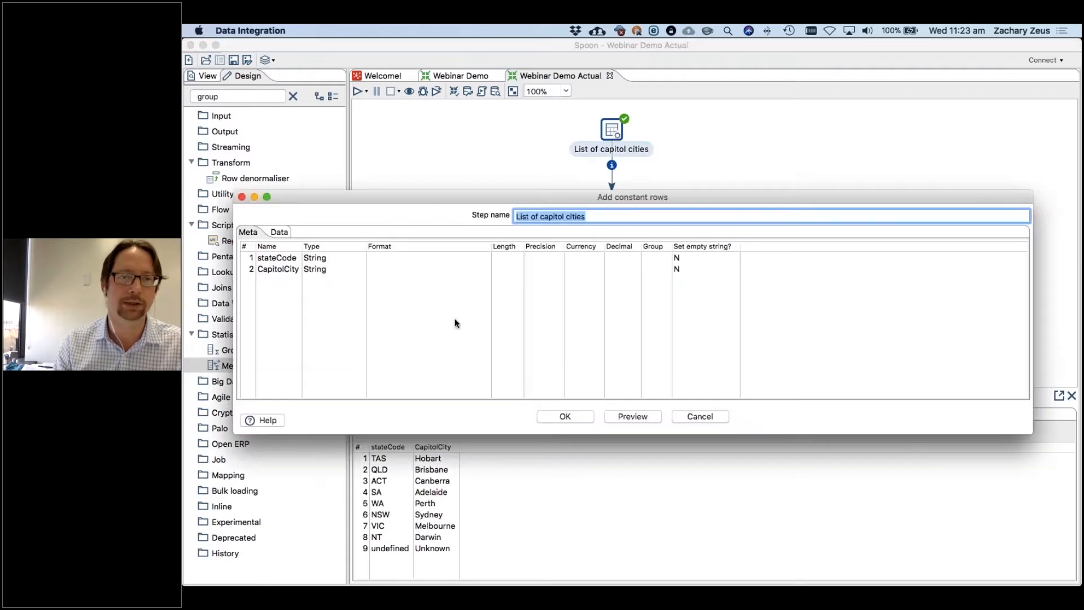
left_click(272, 232)
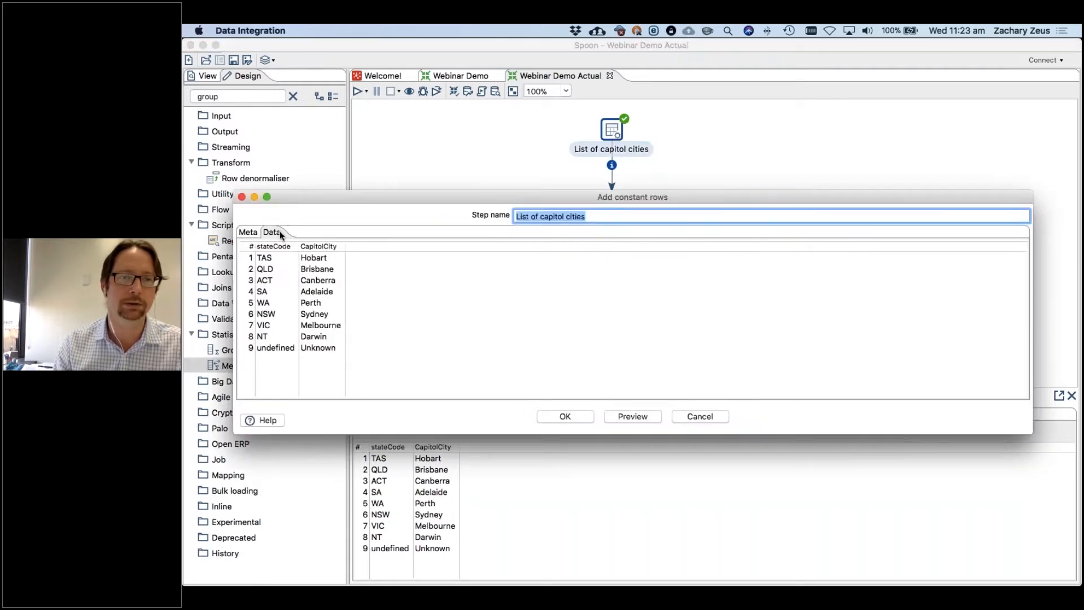
left_click(333, 349)
left_click(322, 347)
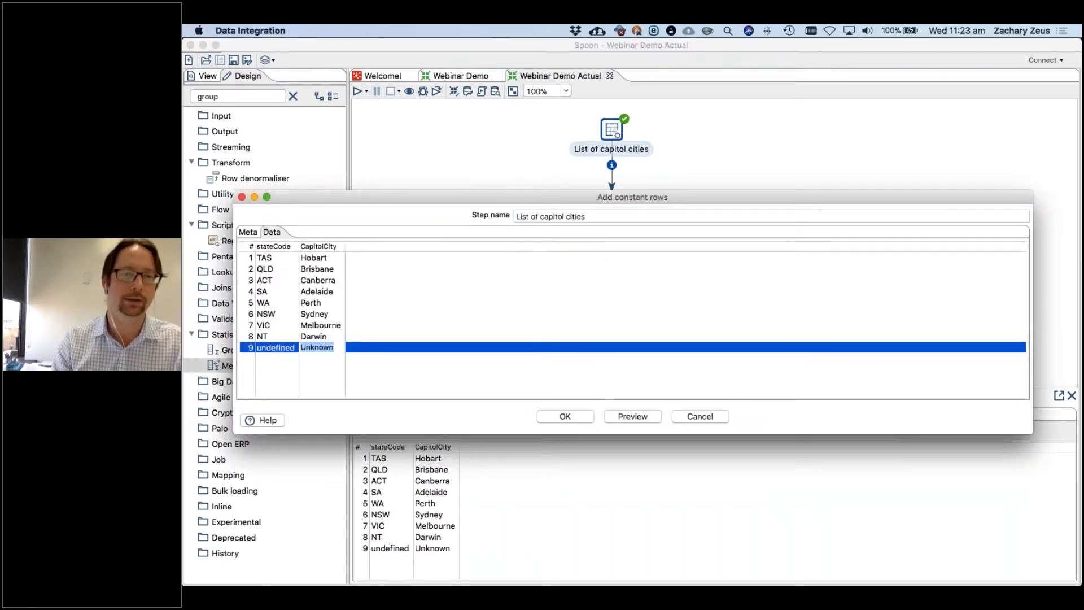
type("Sydn")
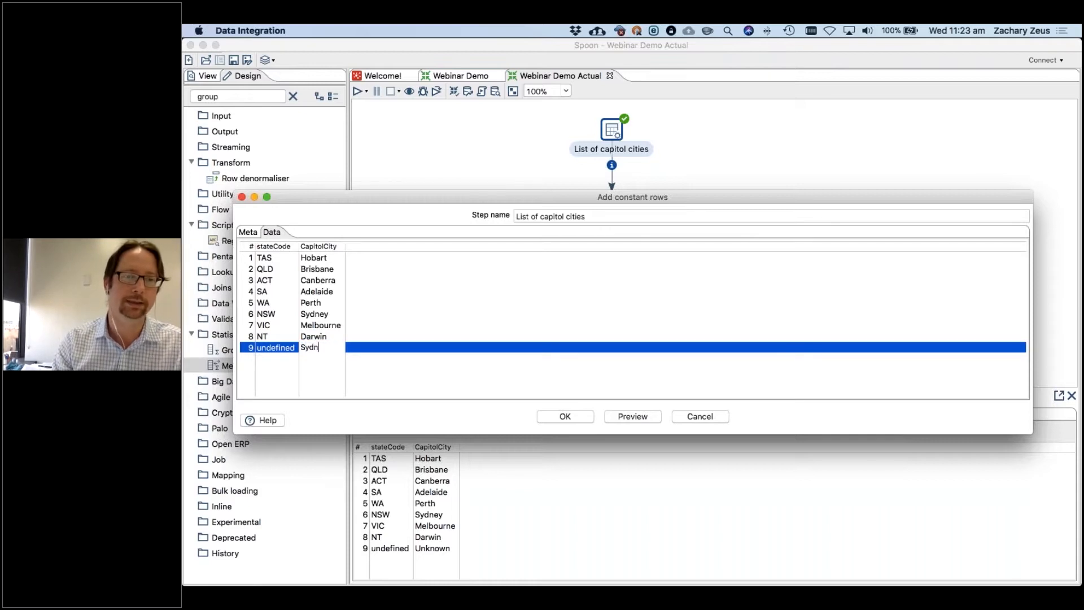
type("ey")
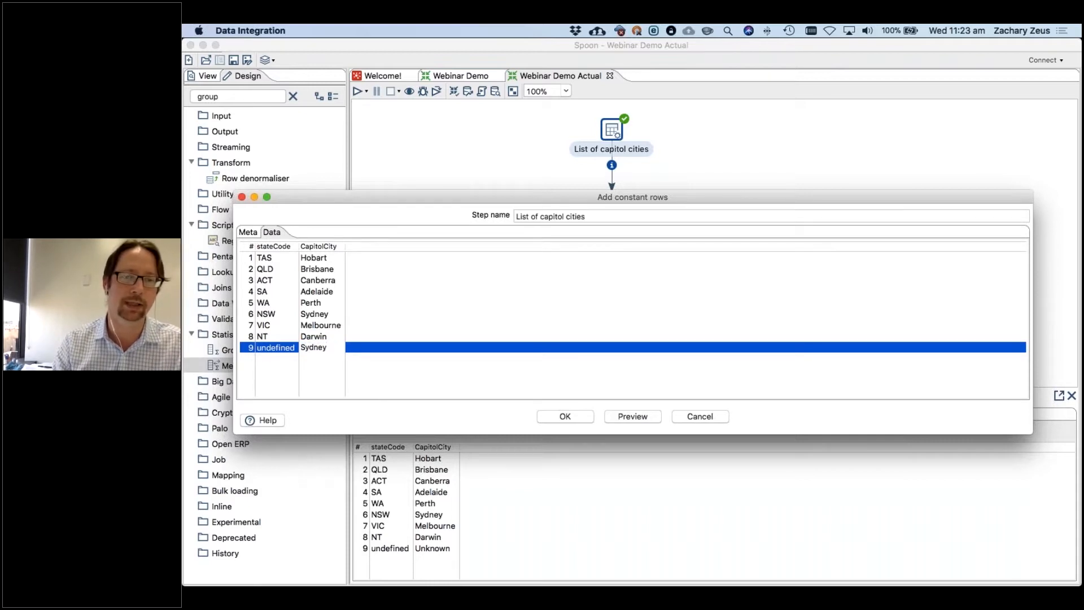
key("Return")
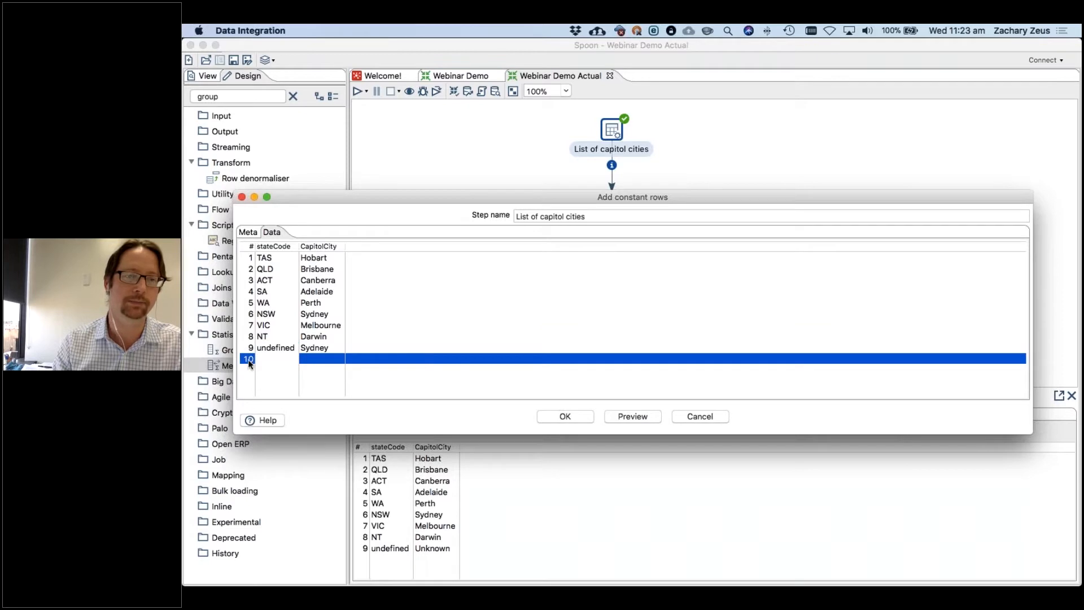
key("Delete")
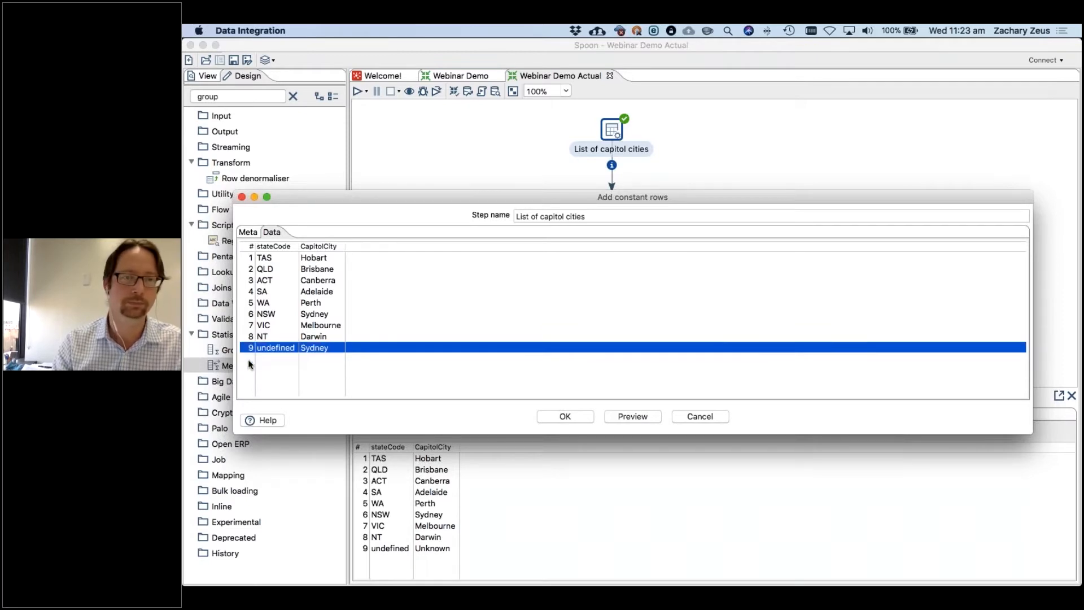
left_click(562, 420)
- Rerun the changed transformation with the Pentaho local run configuration
left_click(357, 92)
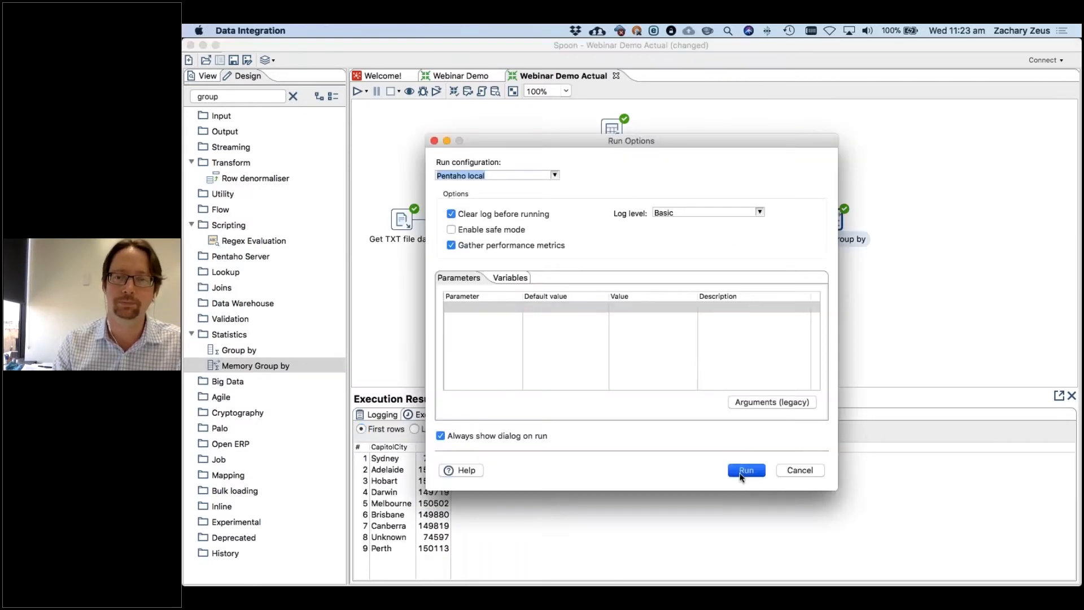
left_click(745, 470)
left_click(703, 324)
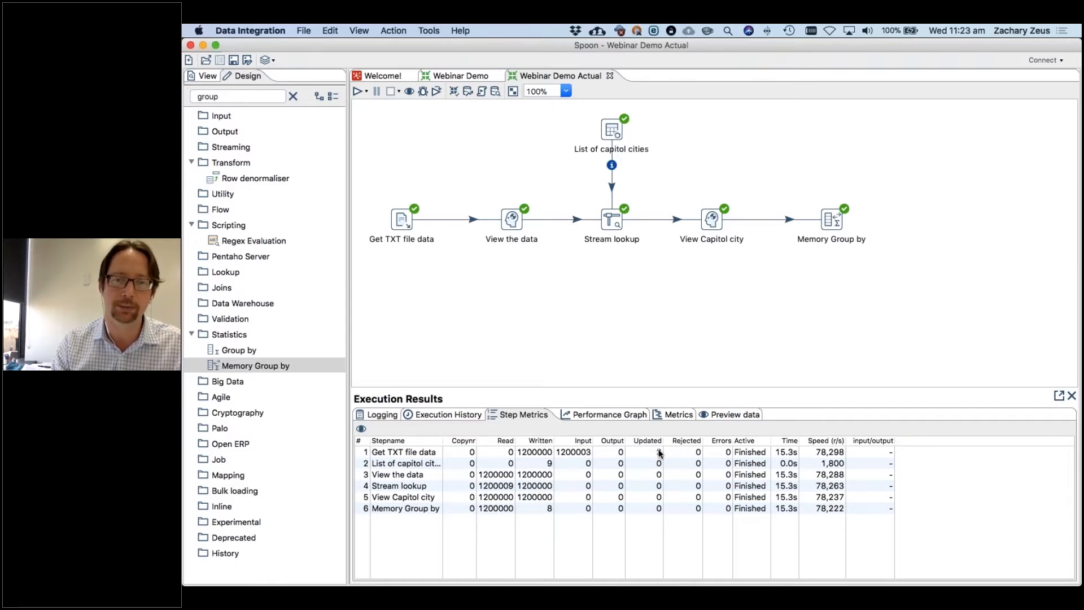
- Examine the rows read and written in the step metrics of Get TXT file data, View the data and Memory Group by
left_click(539, 454)
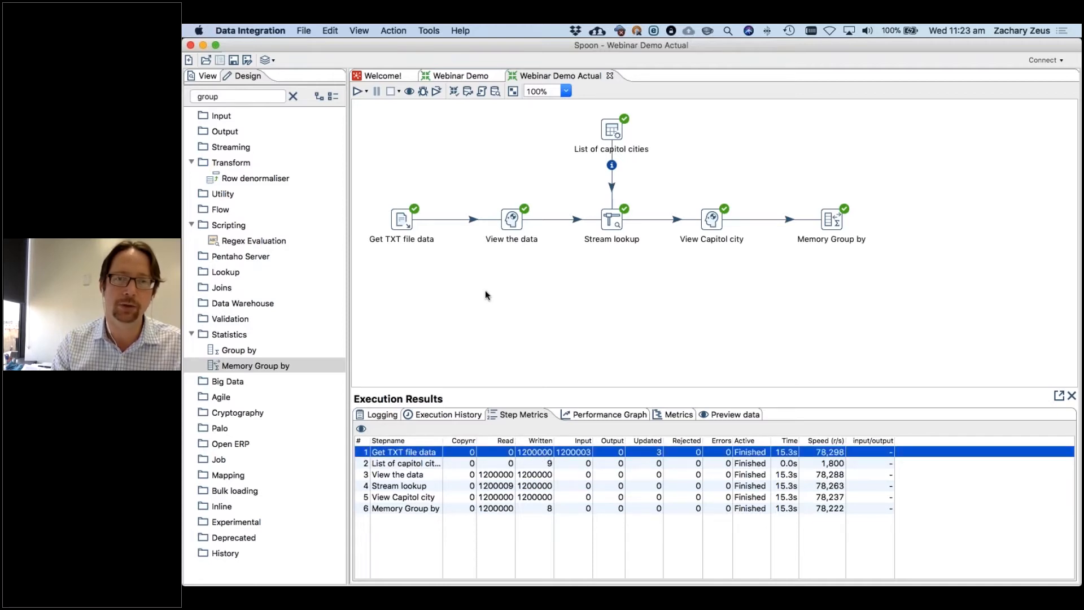
left_click(510, 225)
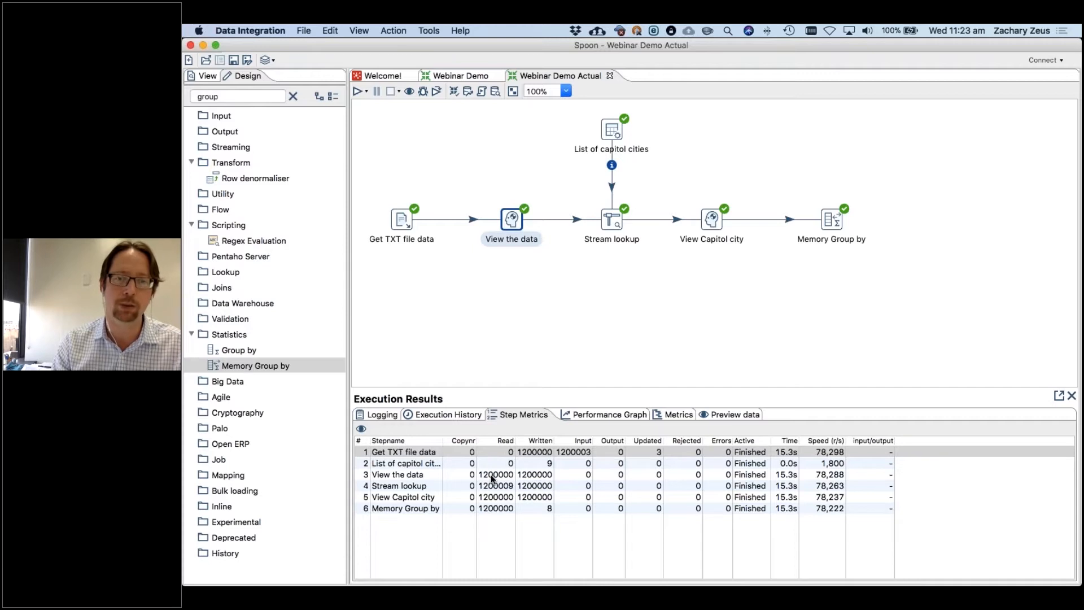
left_click(526, 475)
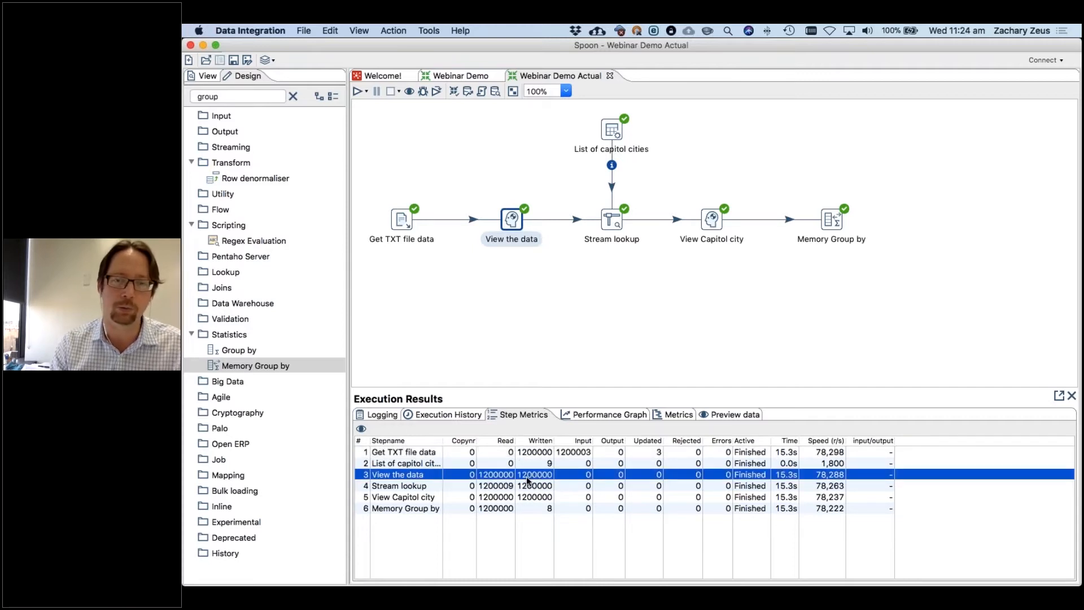
left_click(504, 509)
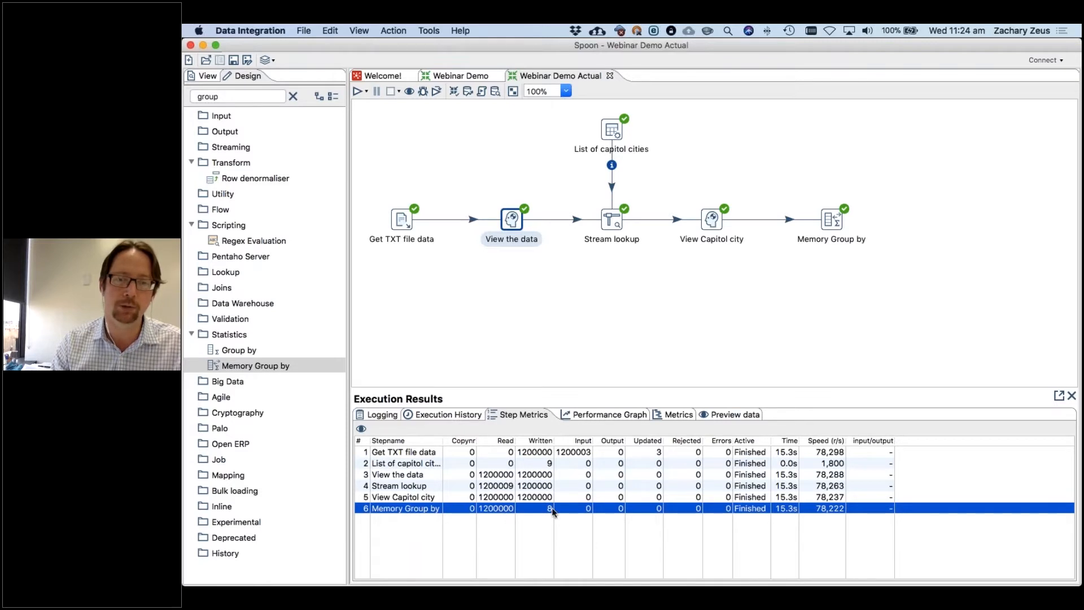
left_click(625, 377)
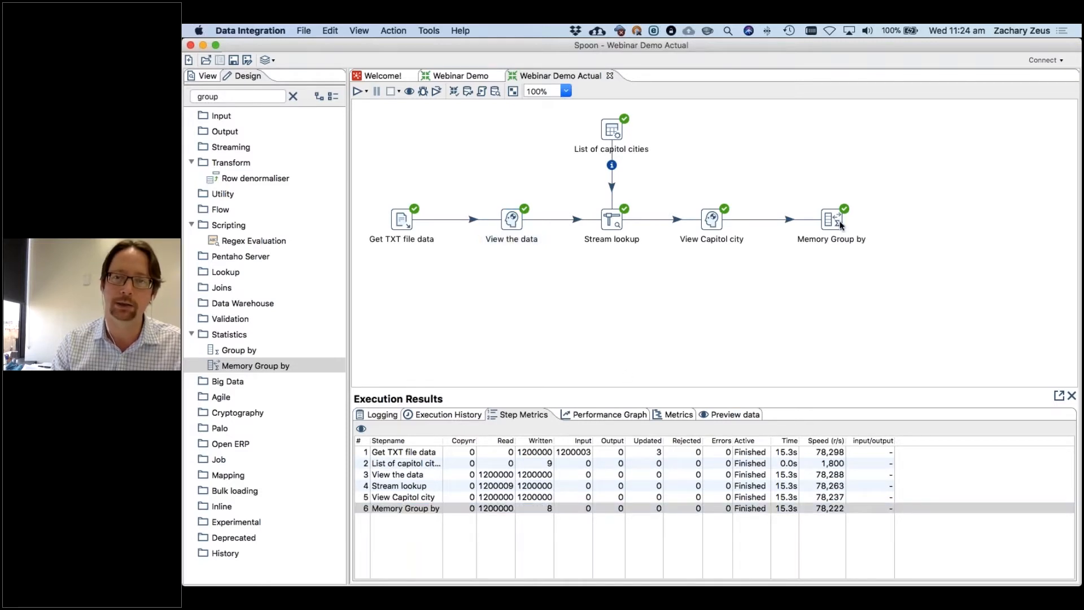
- Examine the preview data of the Memory Group by step for the customer count per capital city
left_click(837, 220)
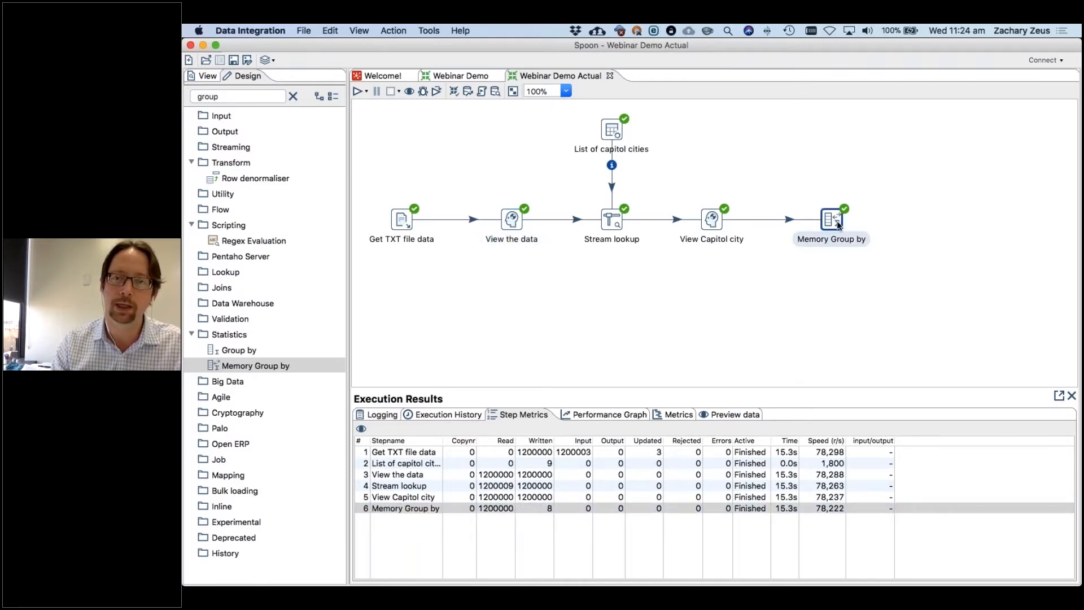
left_click(754, 414)
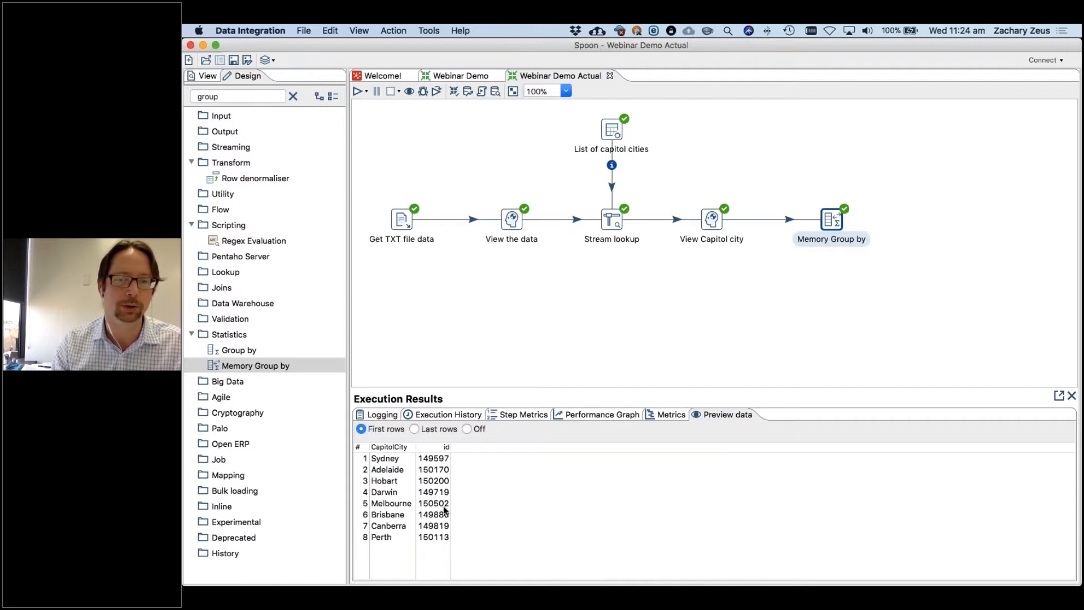
left_click(549, 329)
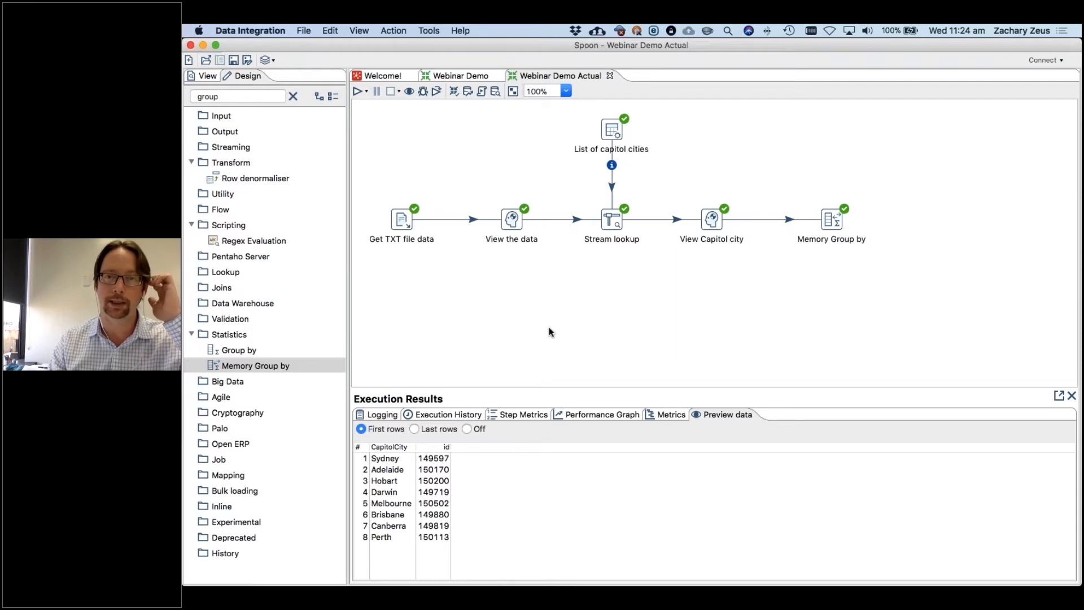
- Check the execution history in an enlarged results view, restore the normal layout and display the run's log
left_click(475, 415)
double_click(458, 412)
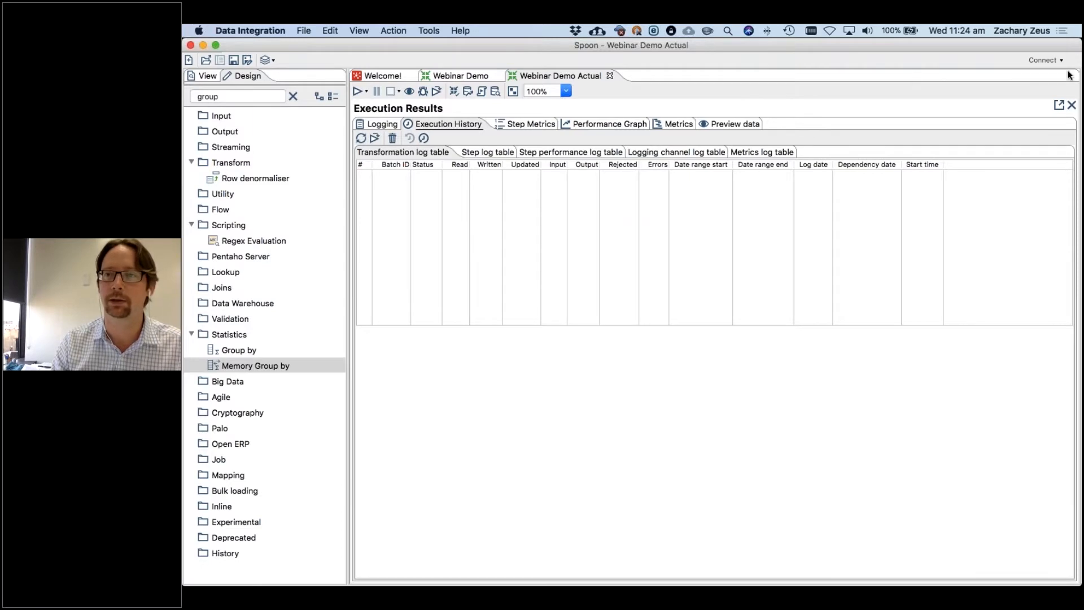
left_click(1071, 106)
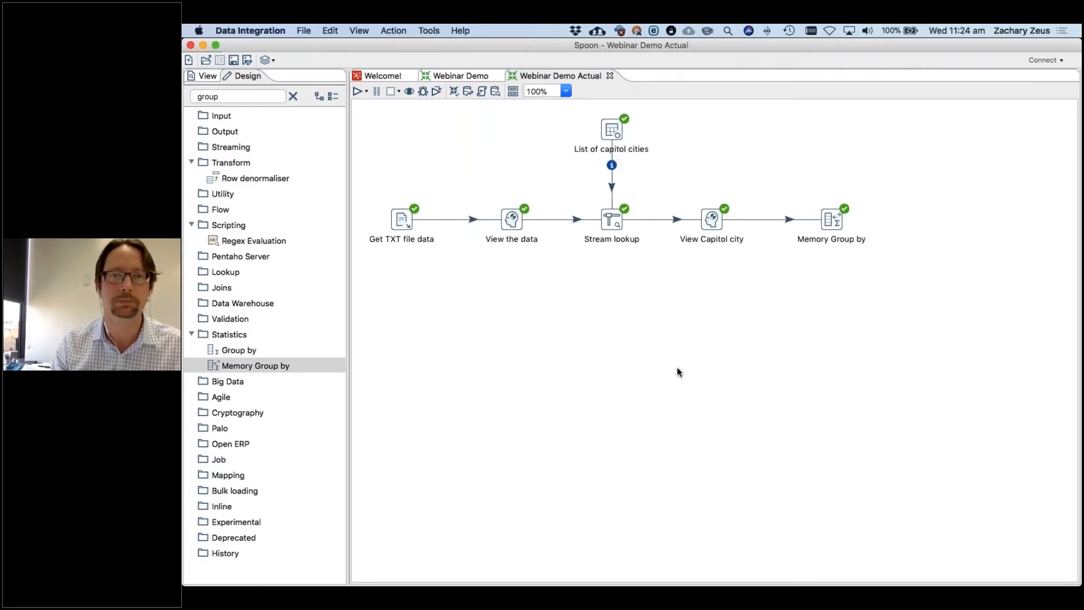
left_click(513, 91)
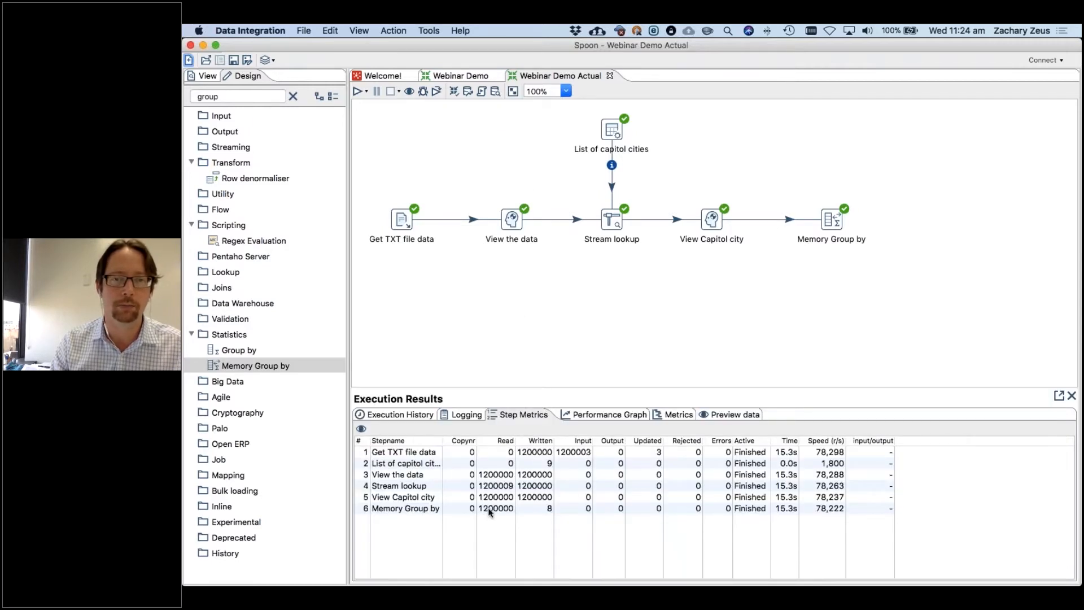
left_click(463, 415)
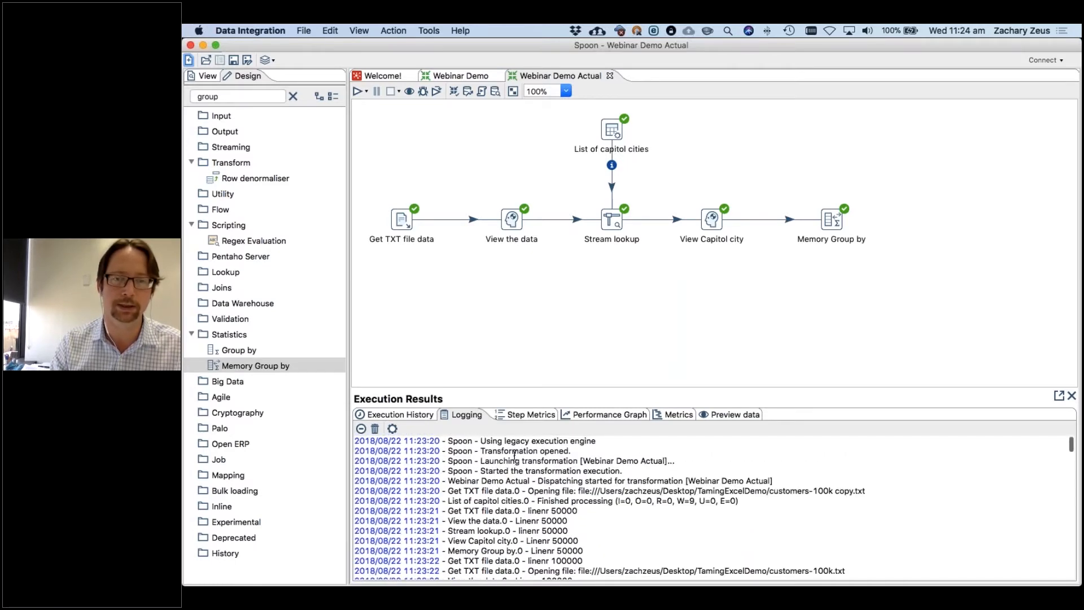
- Review the finished run's step metrics and the preview data with the customer count per capital city
left_click(521, 415)
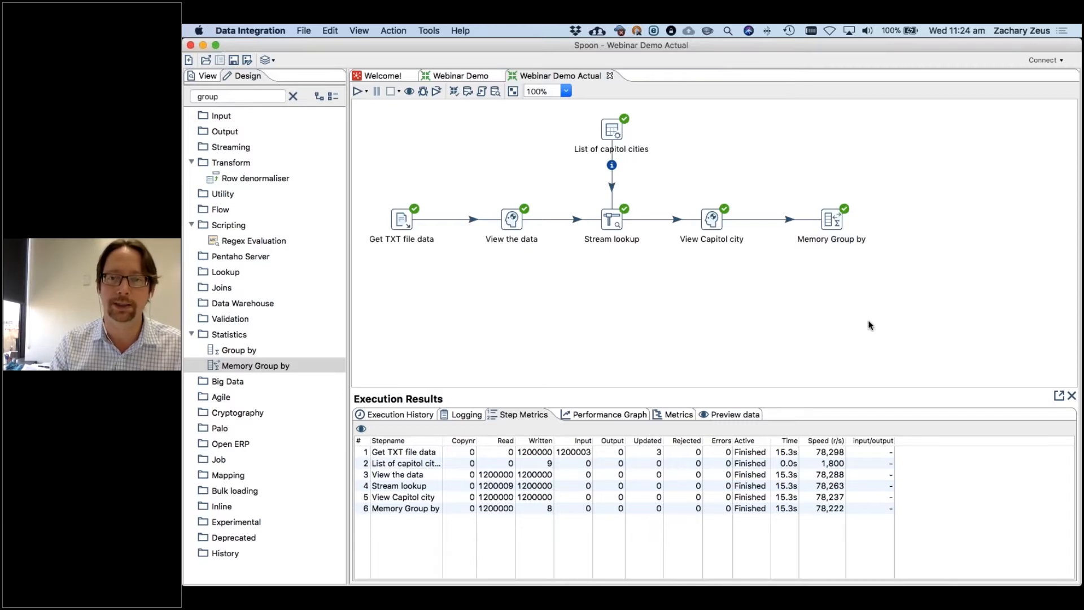
left_click(734, 414)
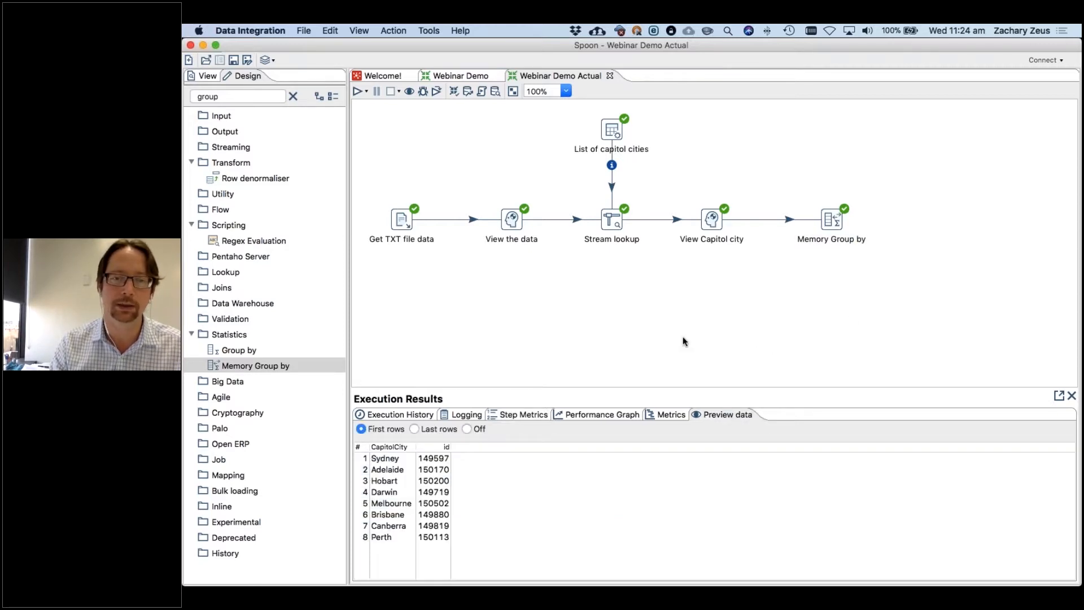
- Search the design steps for xls, place a Microsoft Excel Output step below Memory Group by and connect Memory Group by to it
left_click(292, 97)
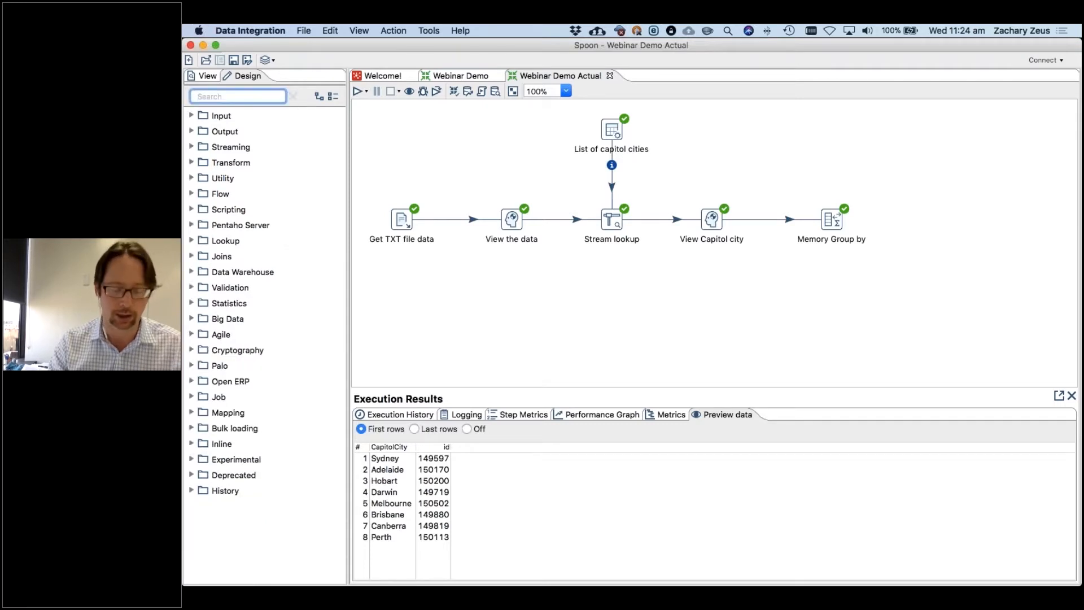
type("x")
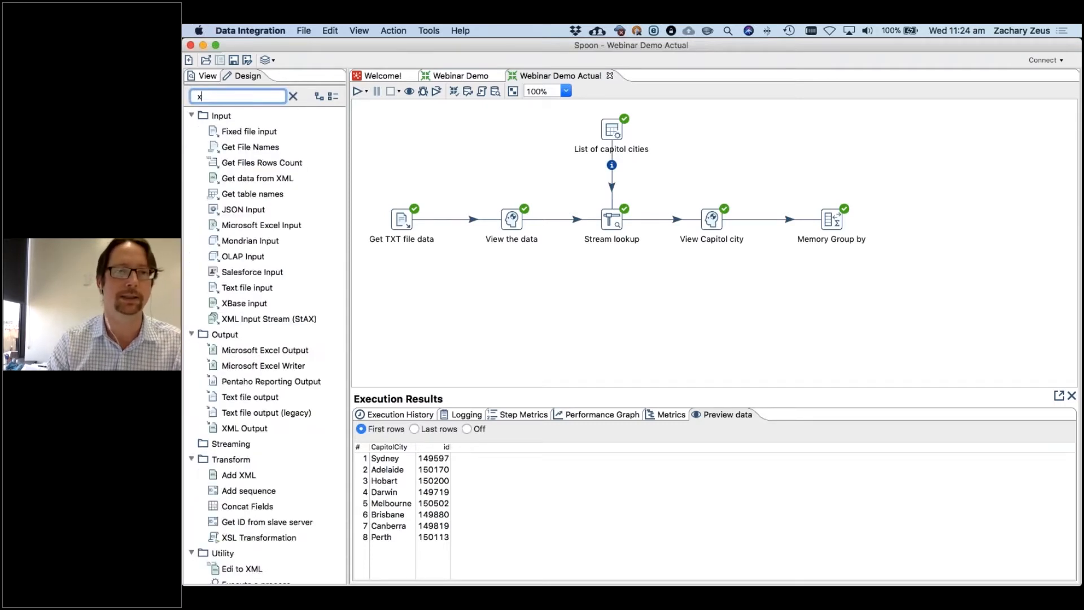
type("ls")
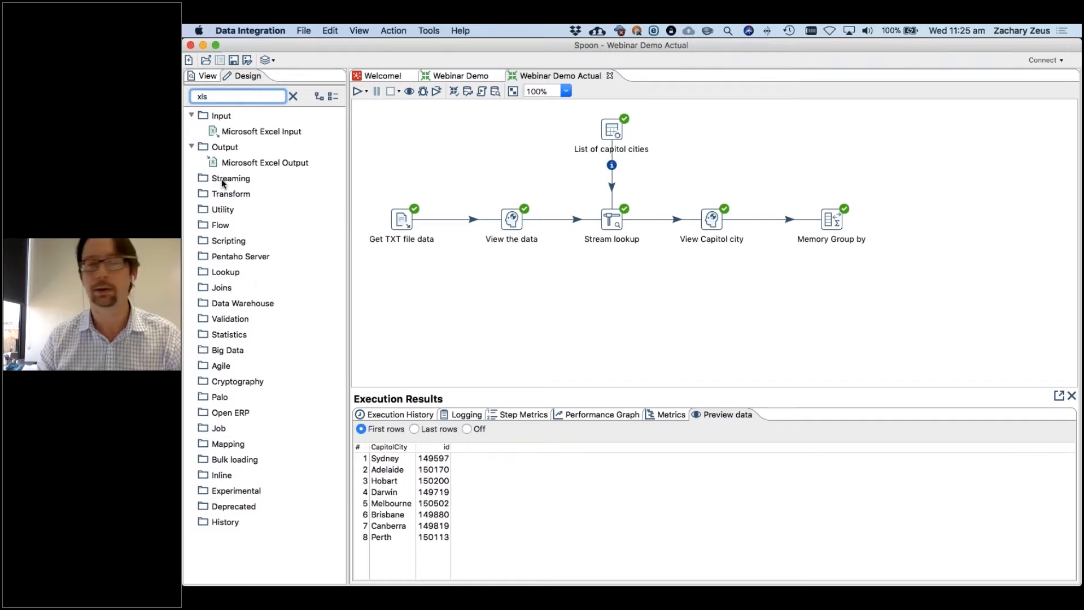
left_click_drag(274, 166, 842, 308)
left_click(841, 246)
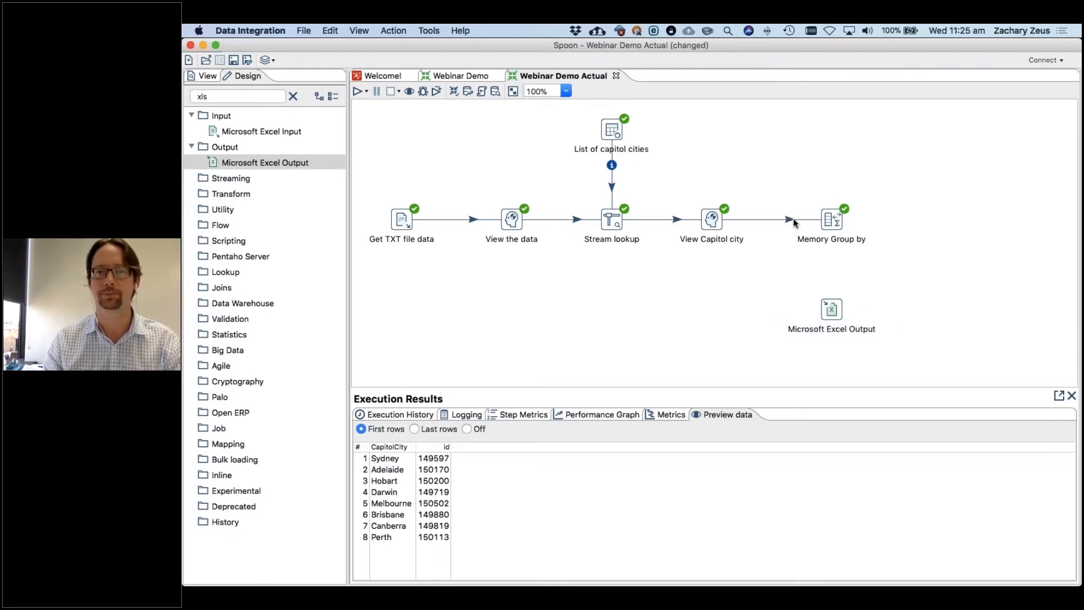
mouse_move(831, 218)
left_click_drag(847, 258, 831, 308)
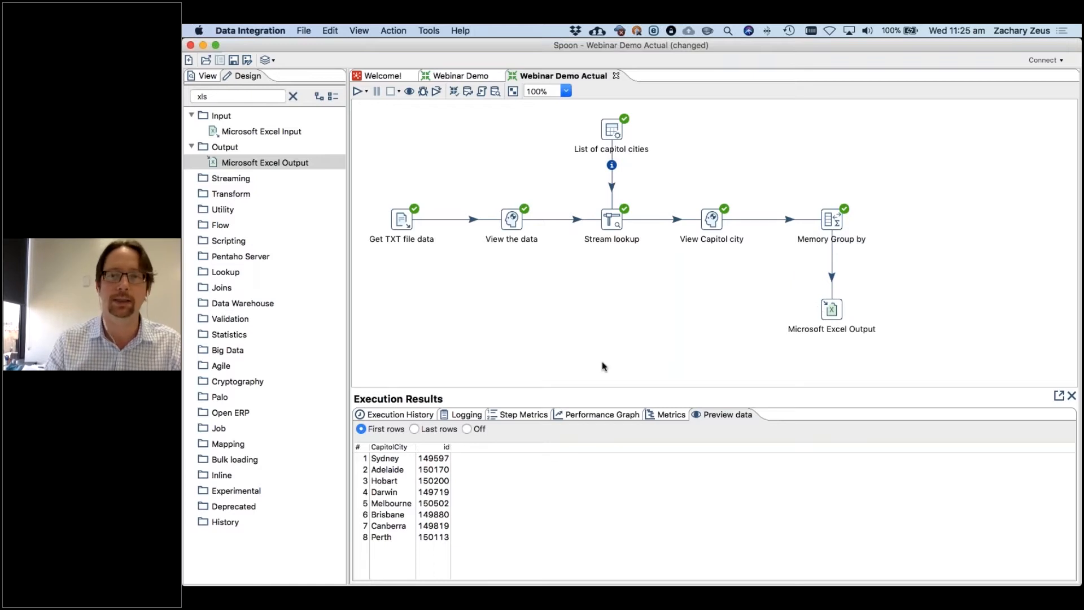
- Clear the step search and look through the available steps in the Output and Big Data categories
double_click(202, 97)
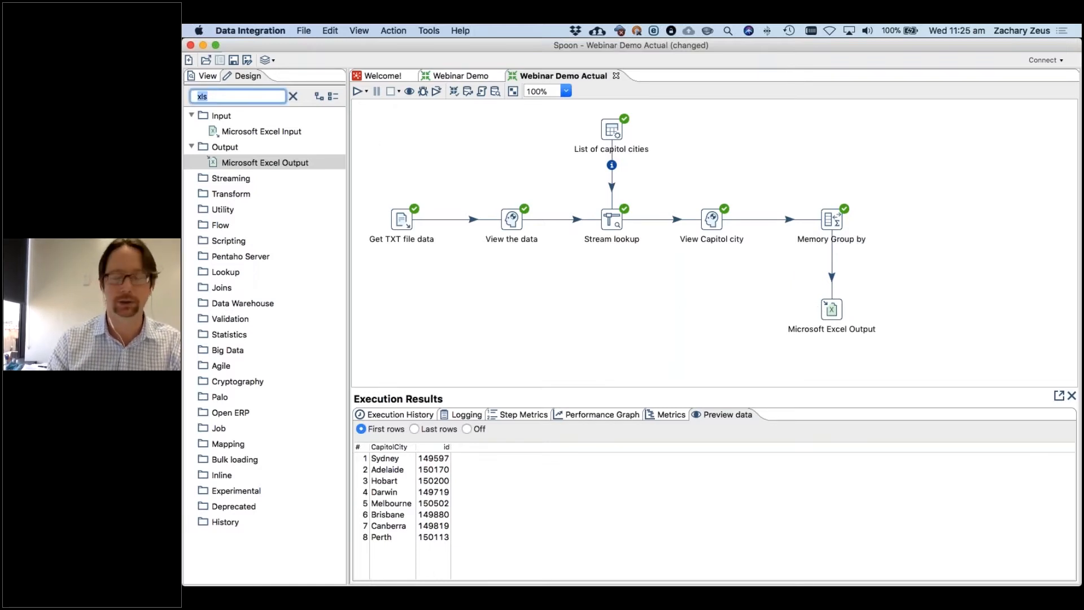
key("BackSpace")
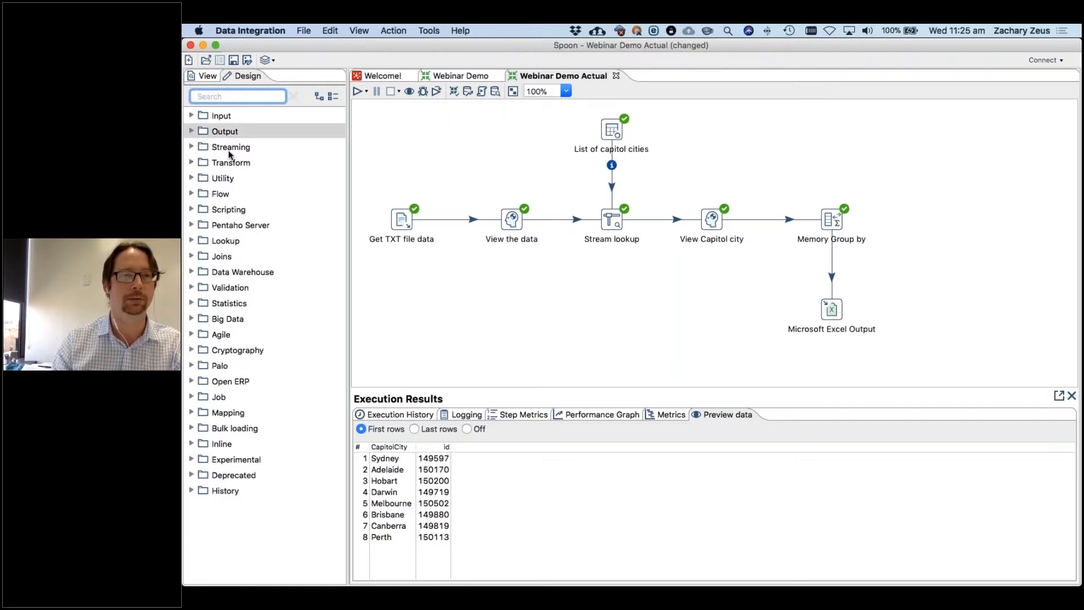
left_click(194, 131)
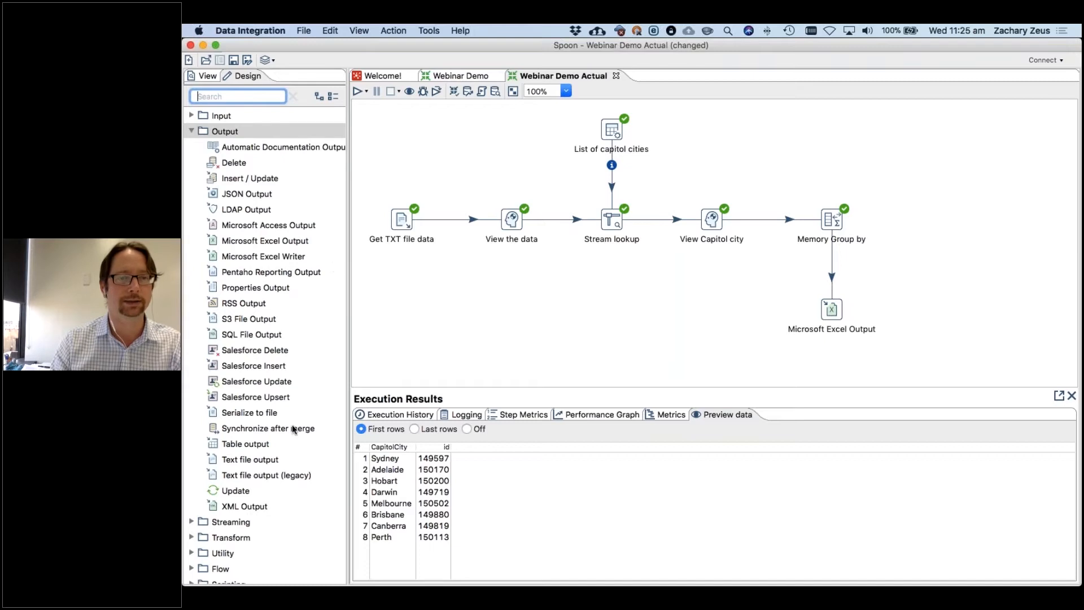
left_click(246, 442)
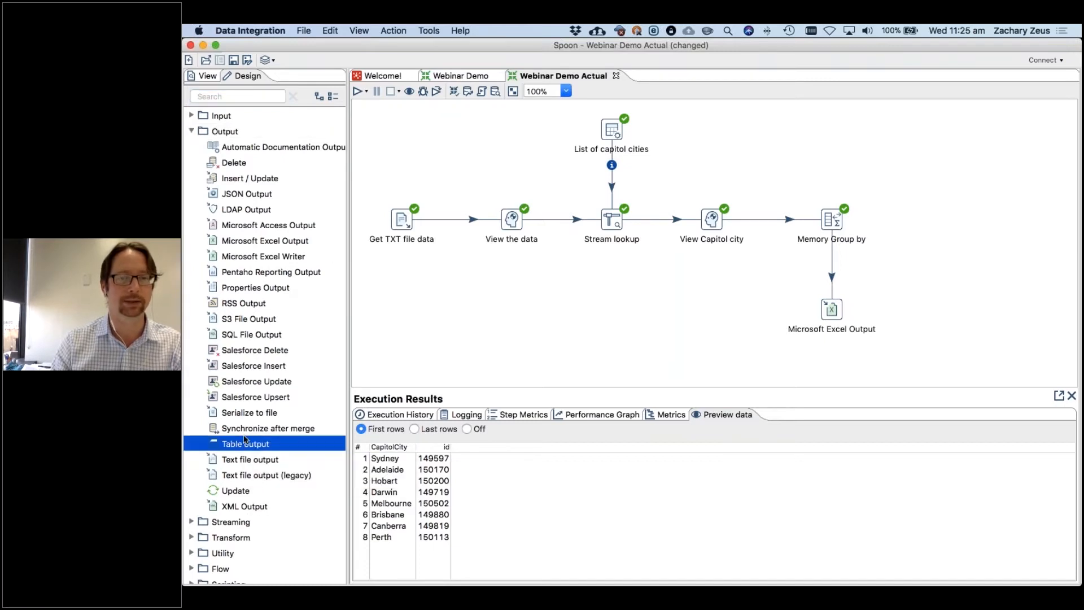
left_click(237, 432)
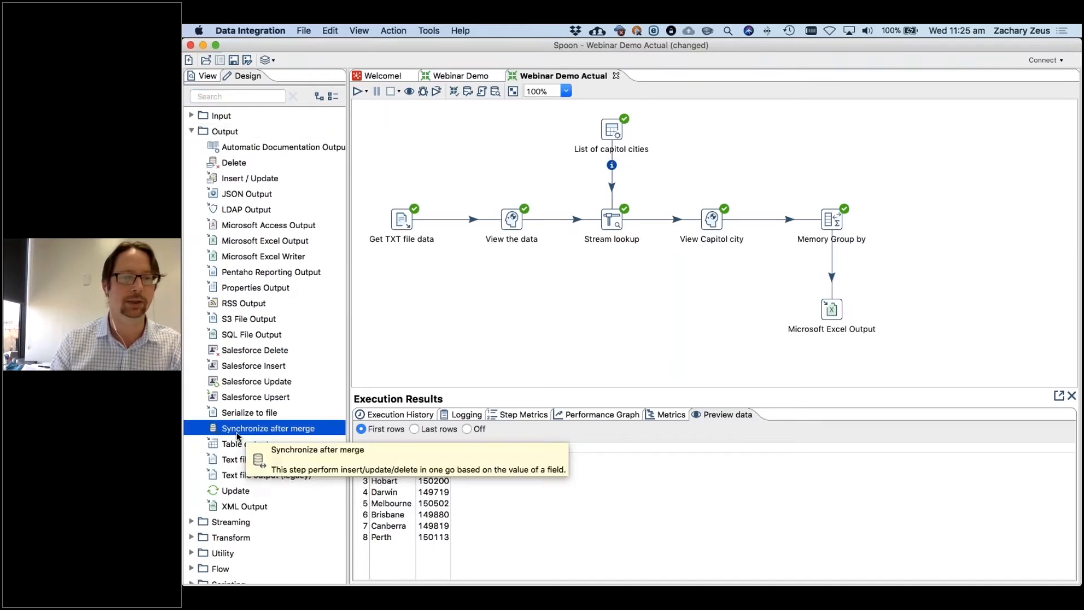
left_click(238, 319)
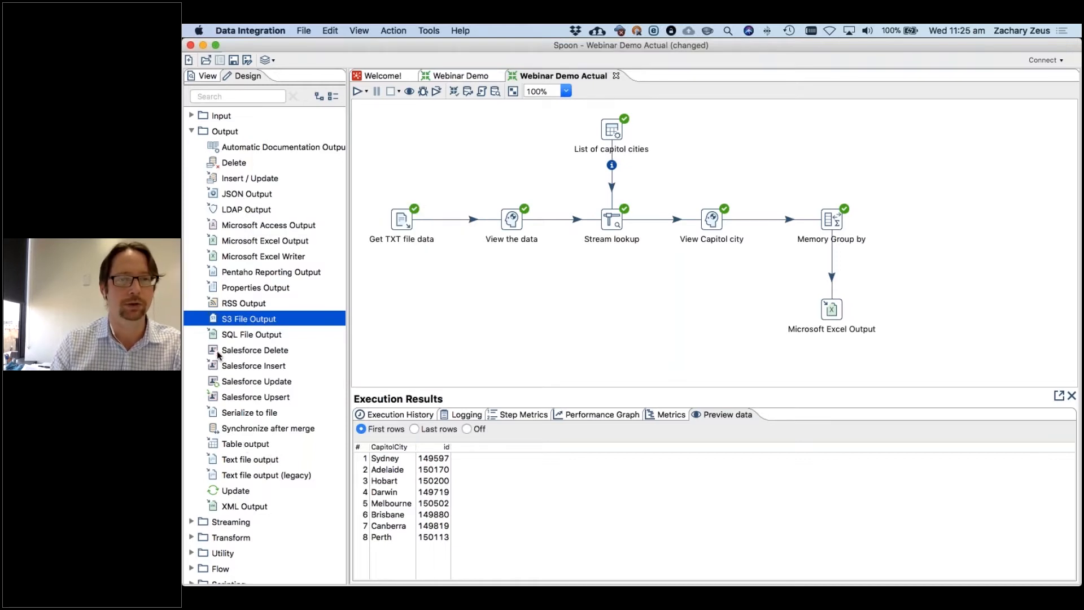
scroll(298, 273, "down", 2)
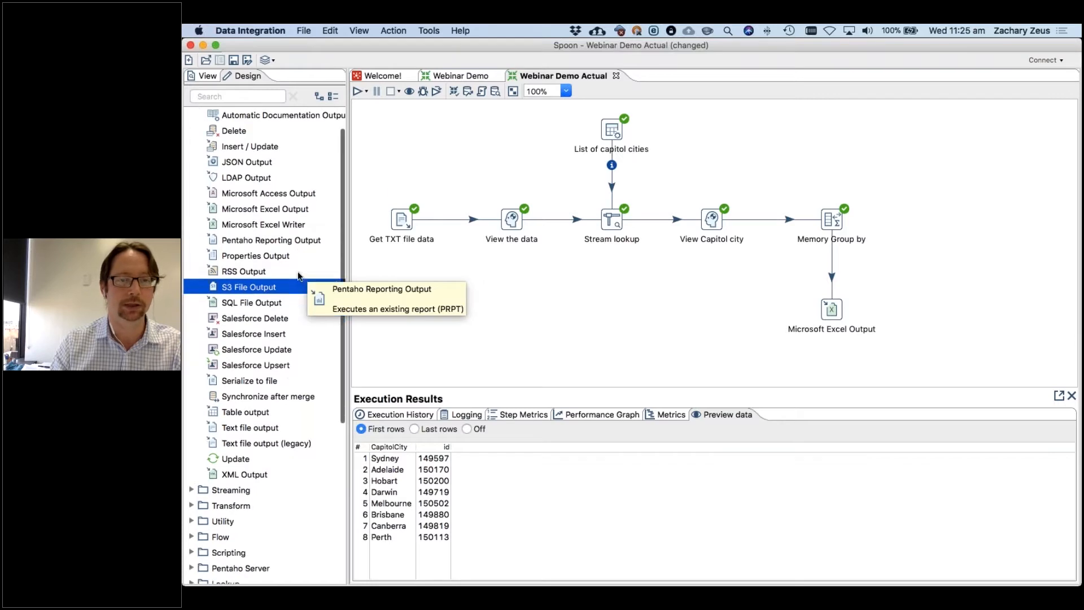
scroll(307, 430, "down", 10)
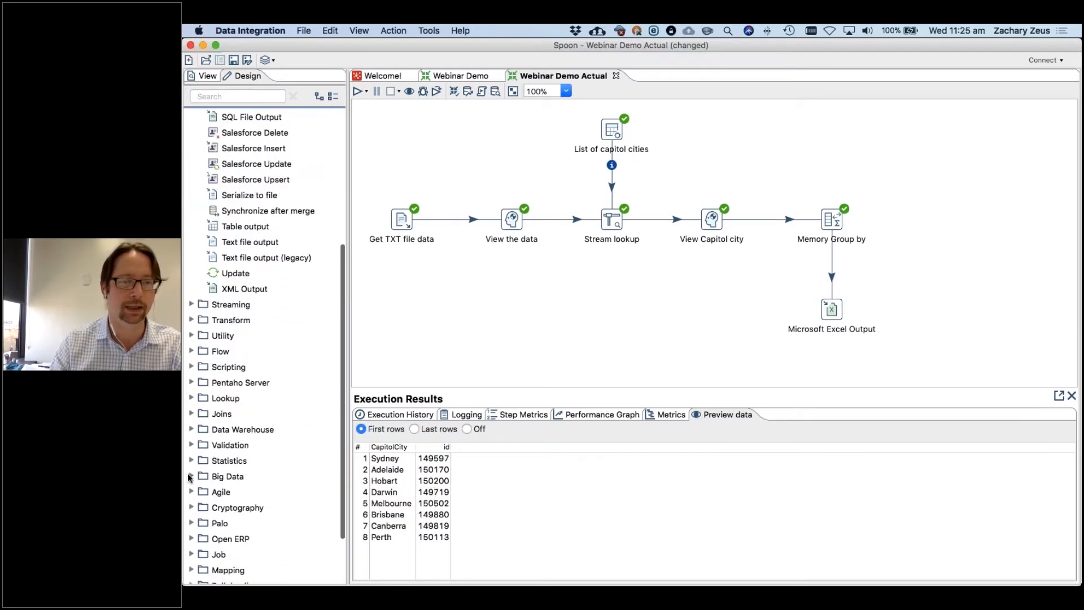
left_click(190, 477)
scroll(259, 416, "down", 10)
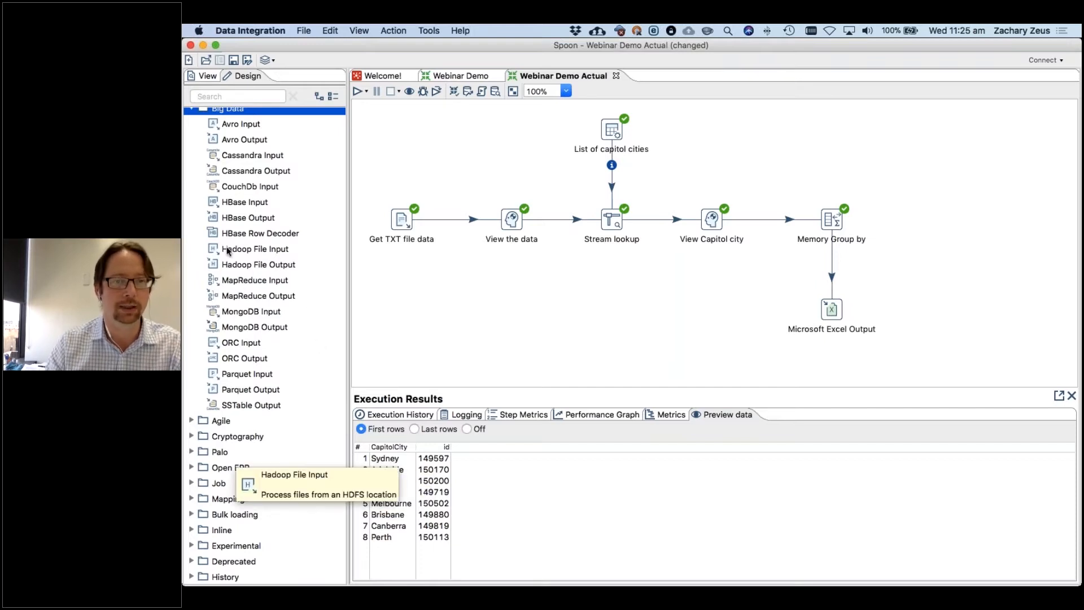
left_click(545, 303)
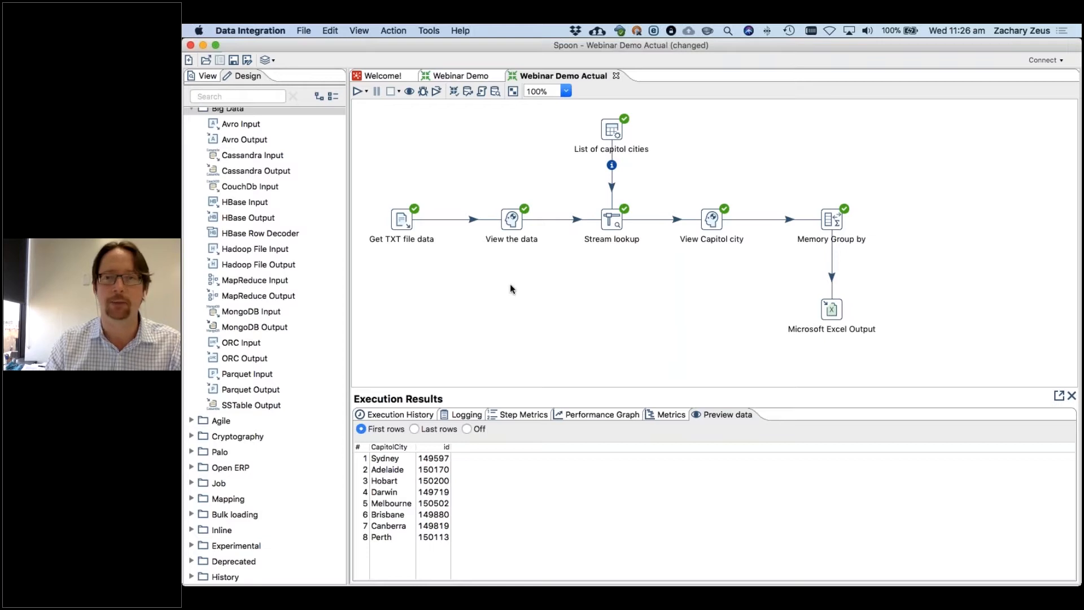
- Configure the Microsoft Excel Output step to write demo.xls to the Desktop with the date included in the filename
double_click(836, 315)
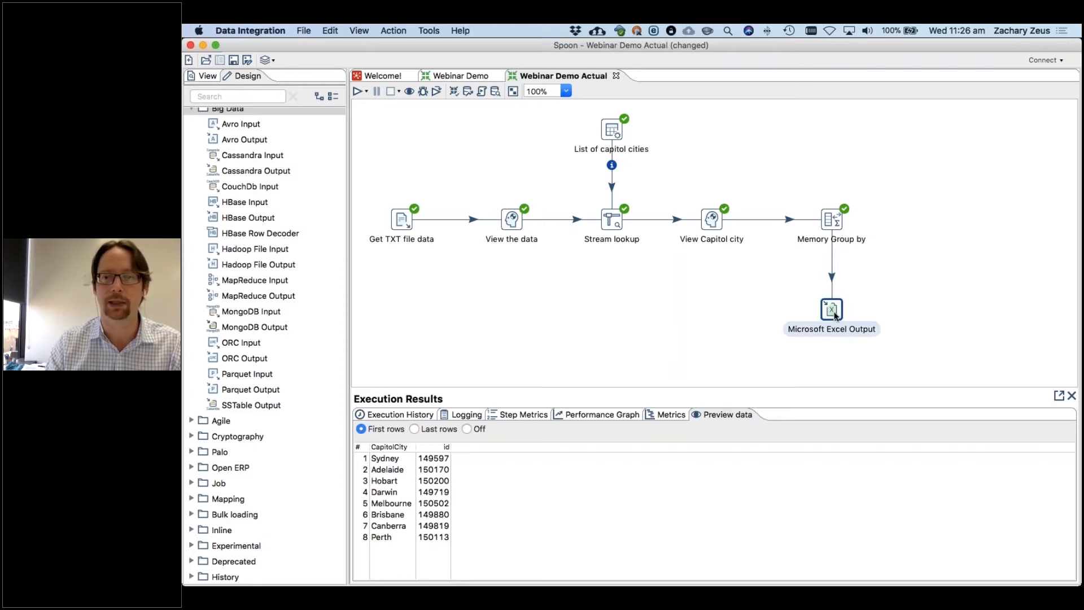
left_click(750, 189)
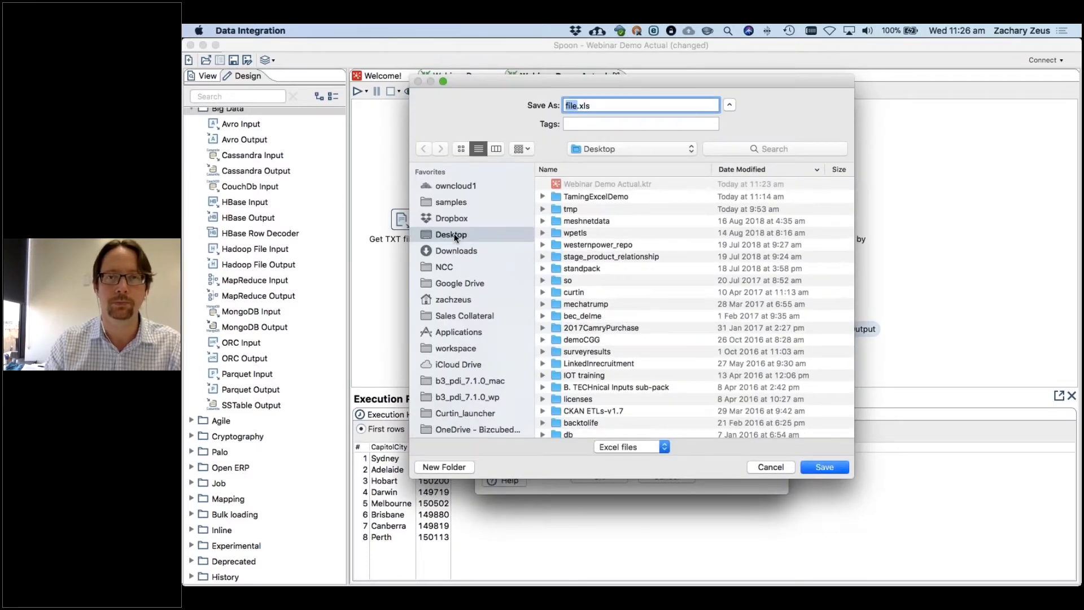
type("demo")
key("shift+End")
key("BackSpace")
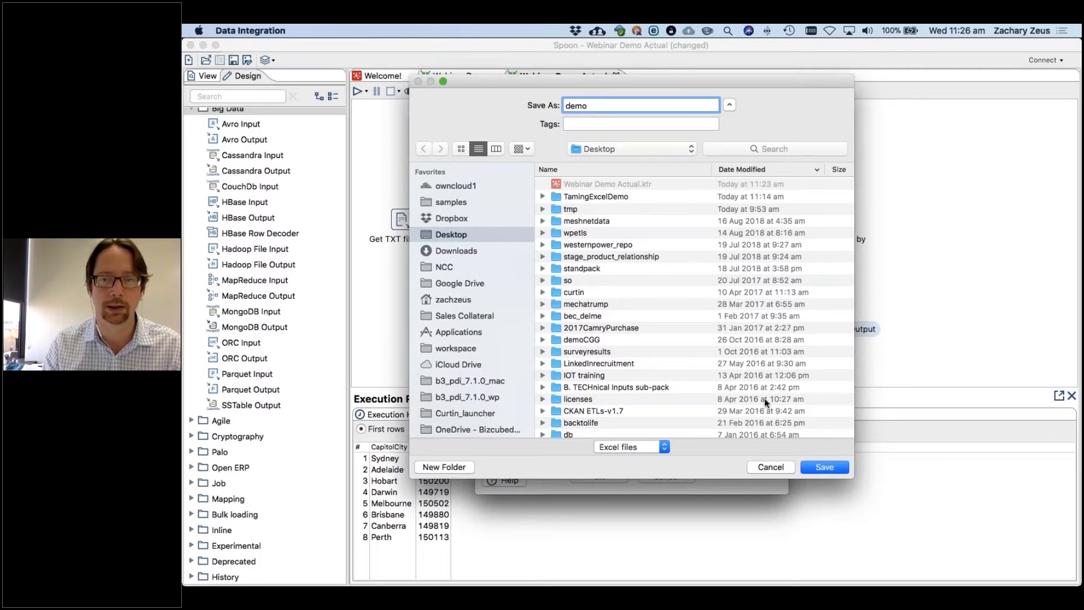
scroll(764, 398, "down", 5)
scroll(743, 385, "up", 3)
left_click(823, 466)
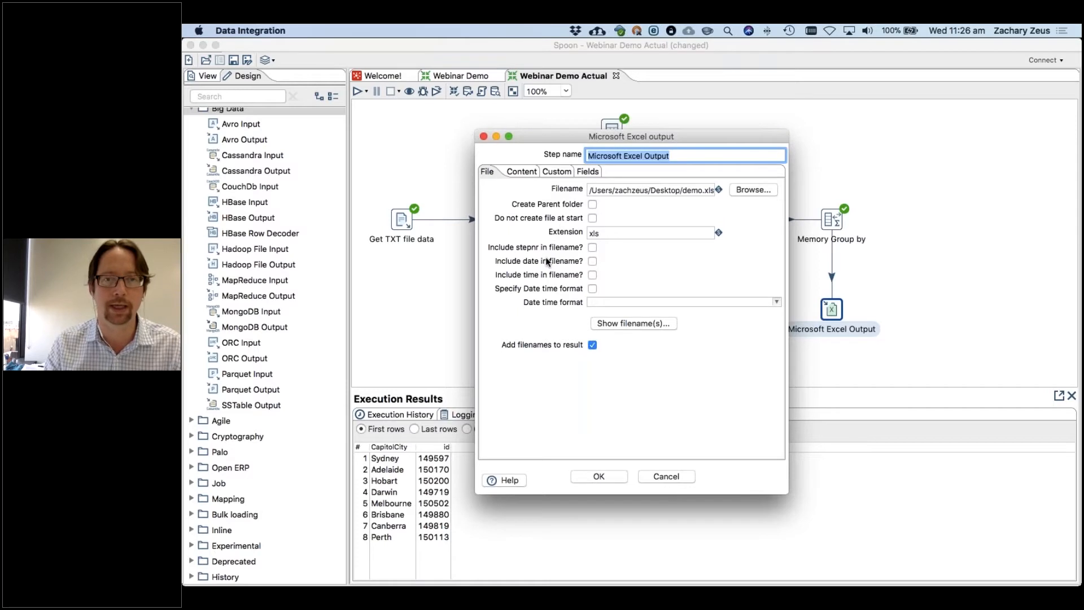
left_click(591, 260)
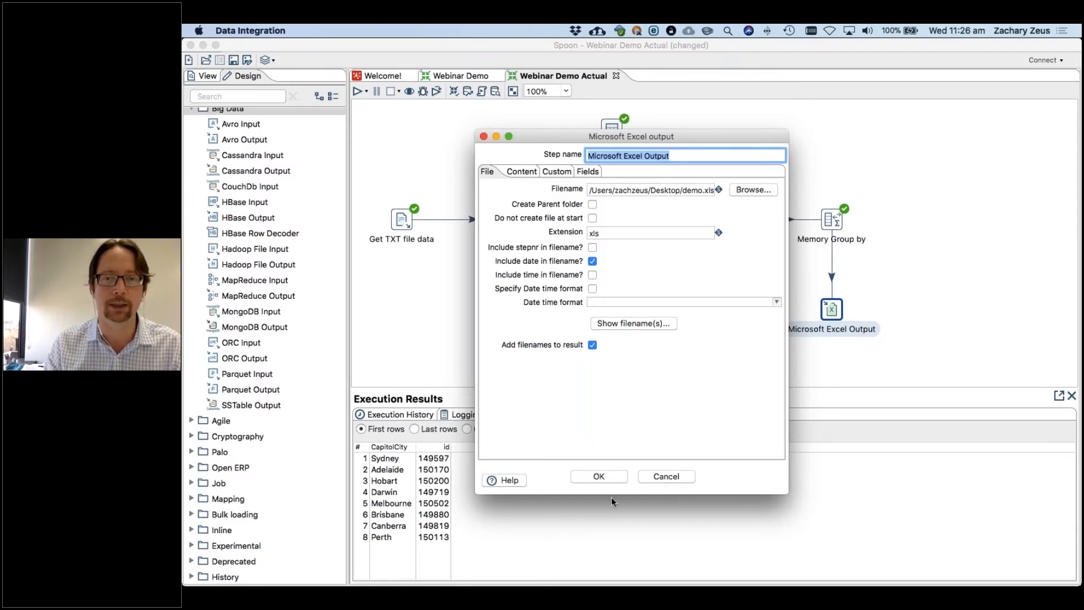
left_click(584, 473)
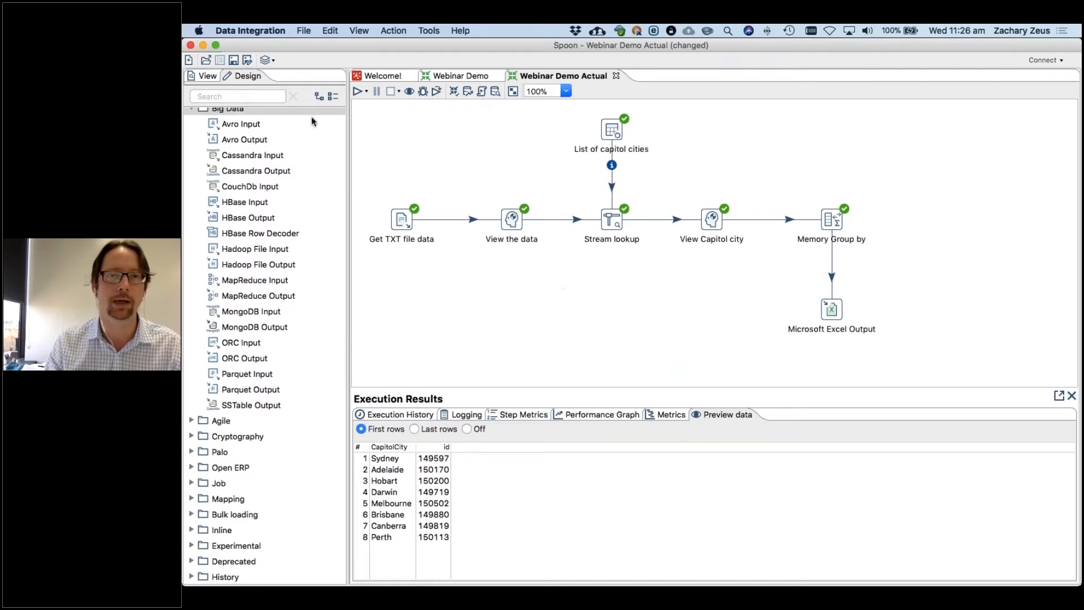
- Run the transformation with the Pentaho local configuration, saving the changes first, and display its step metrics
left_click(354, 93)
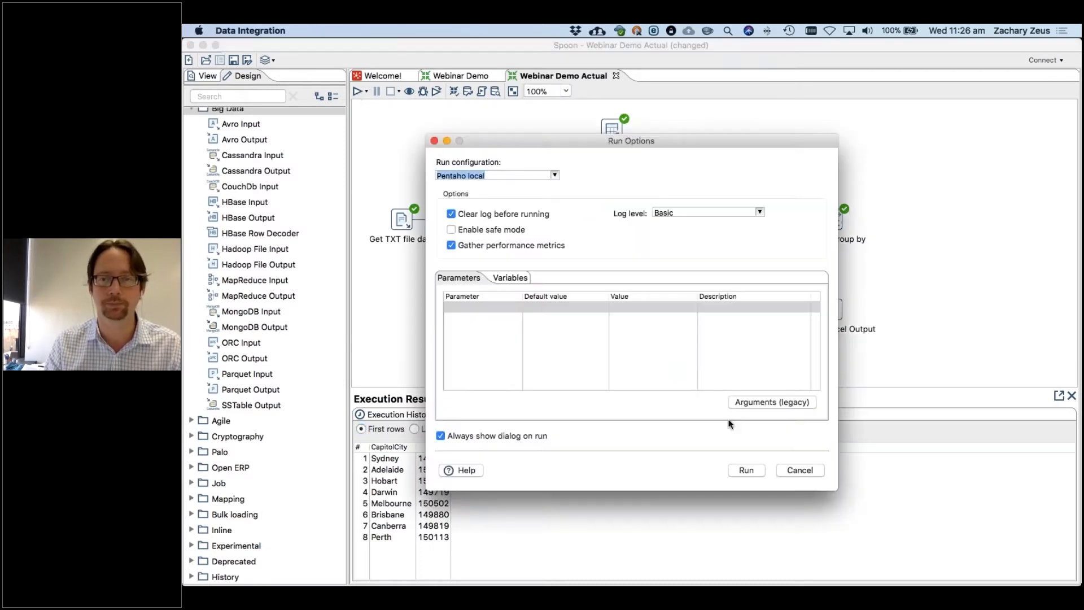
left_click(745, 471)
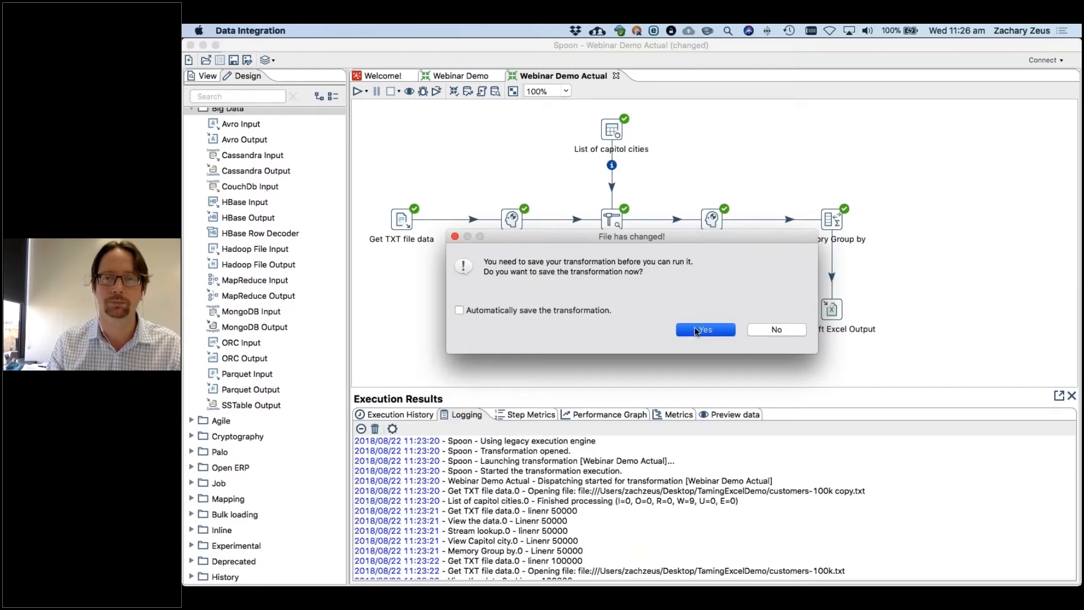
left_click(706, 331)
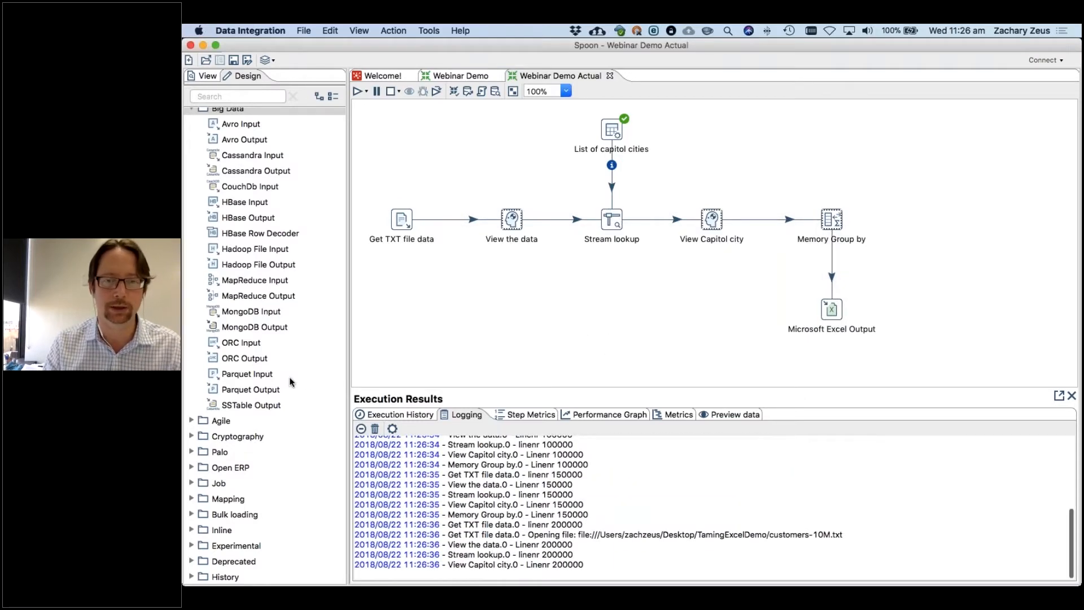
left_click(515, 415)
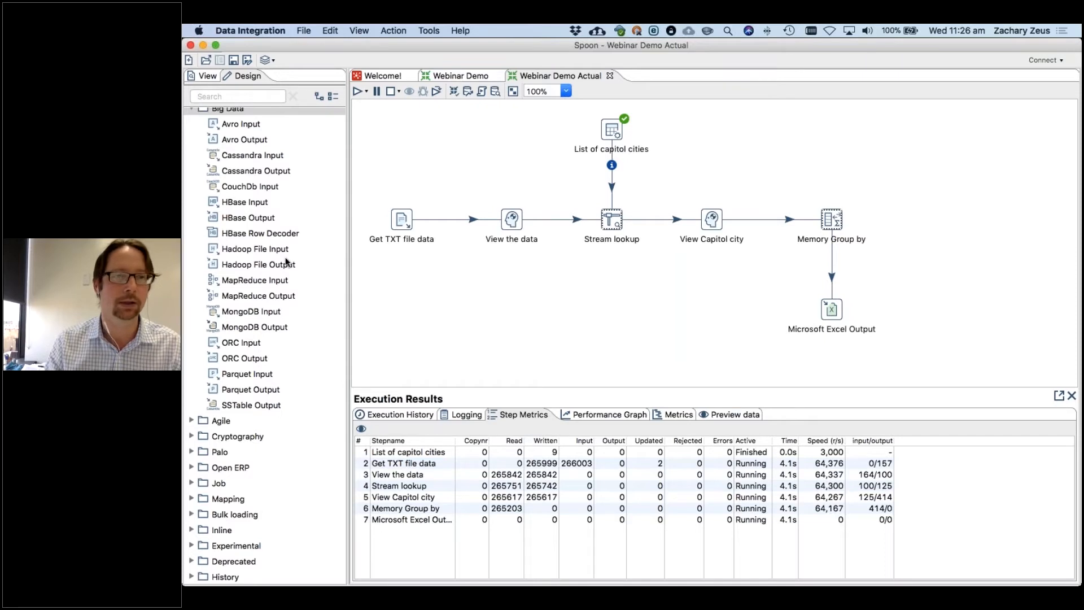
- Look through the steps in the Transform category, including Unique rows, Strings cut, Concat Fields and Calculator
scroll(237, 338, "up", 3)
left_click(192, 168)
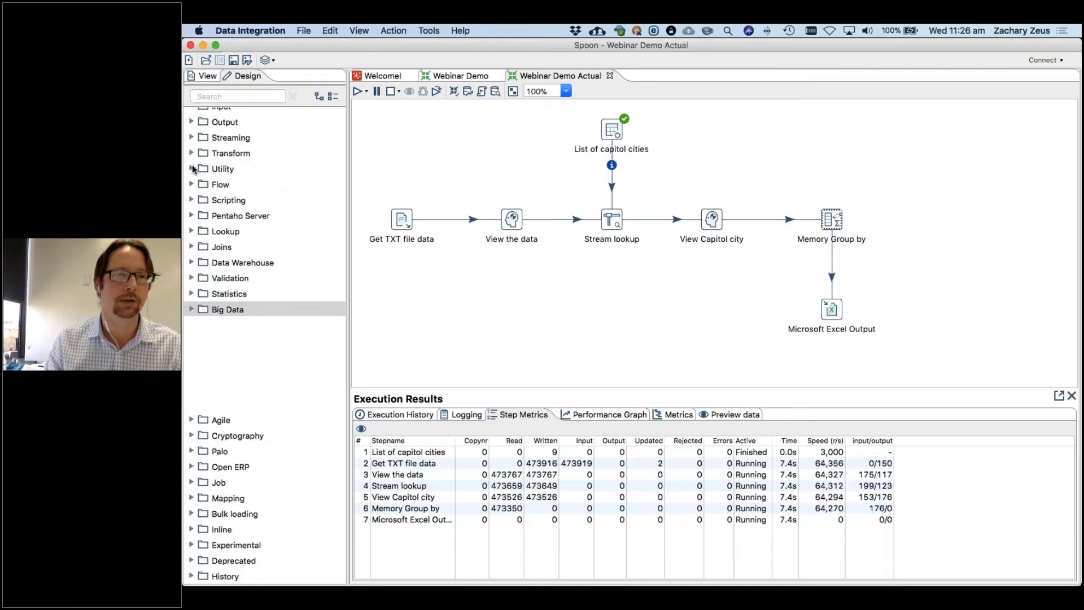
left_click(192, 162)
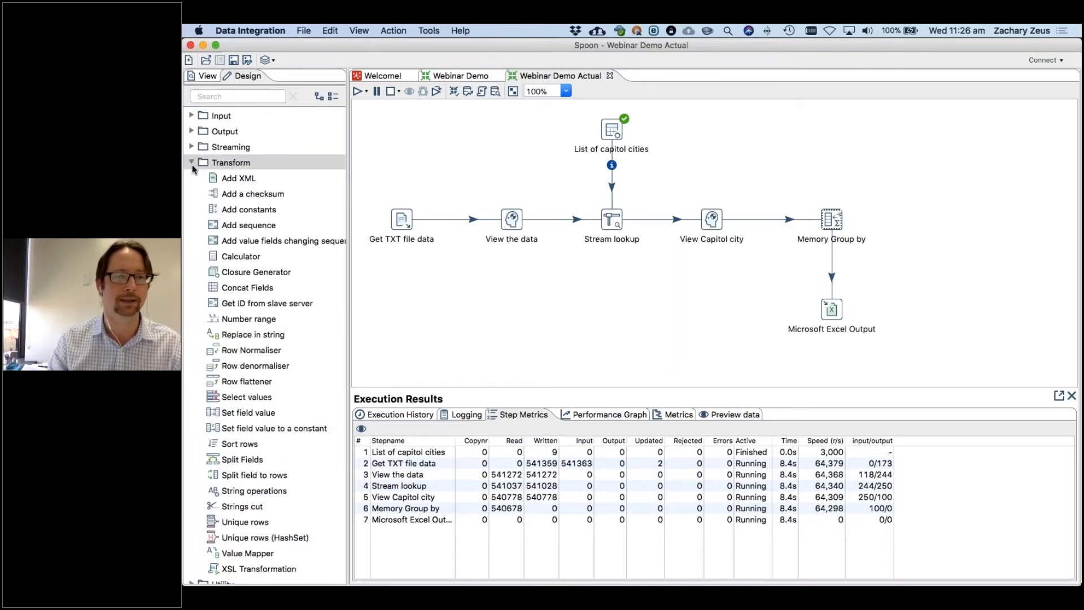
left_click(249, 523)
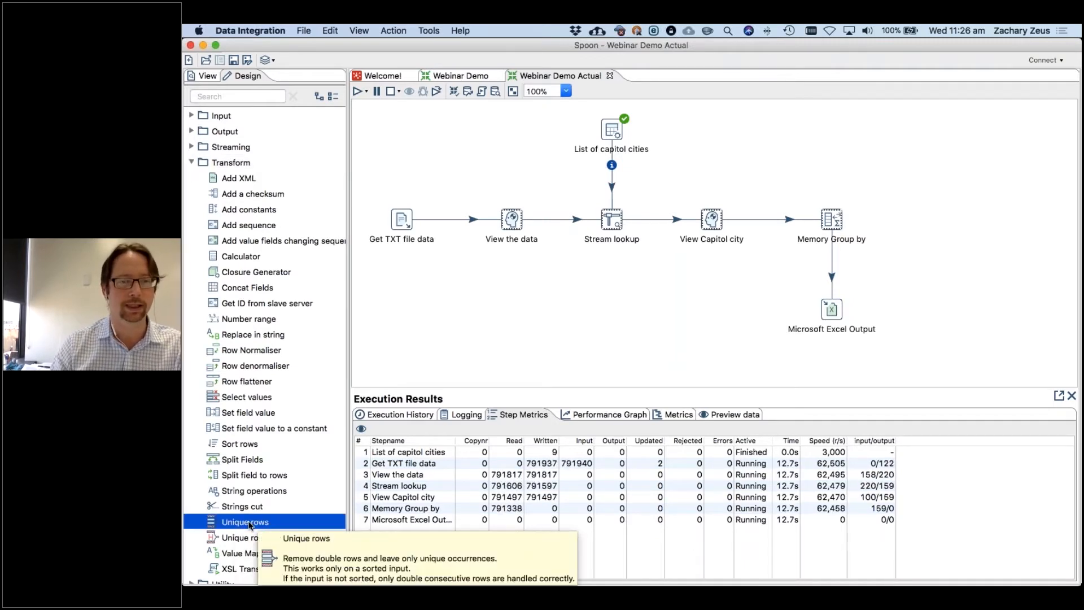
left_click(247, 505)
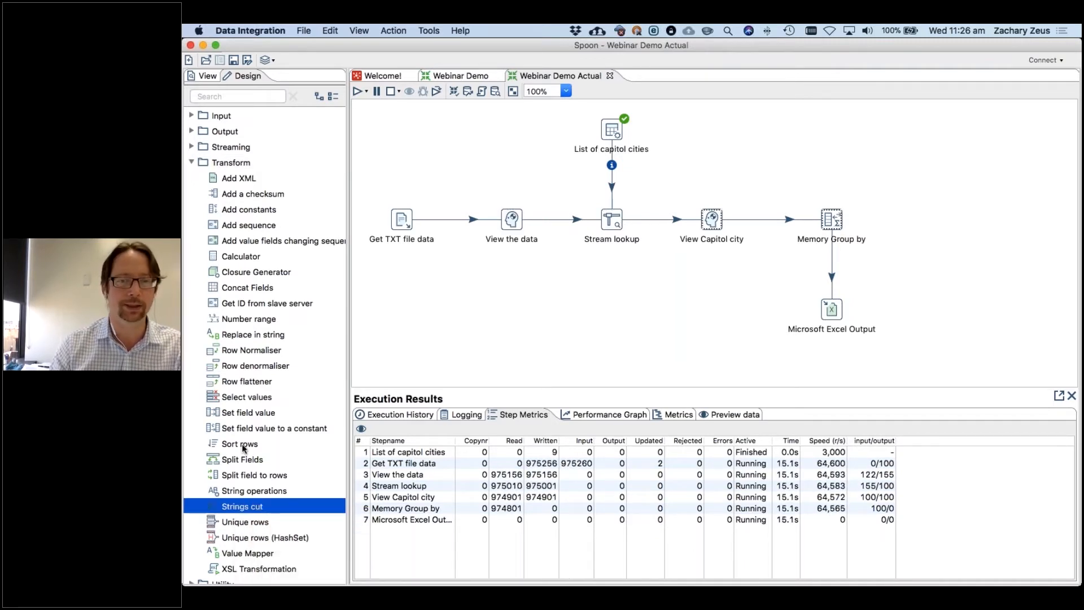
left_click(240, 292)
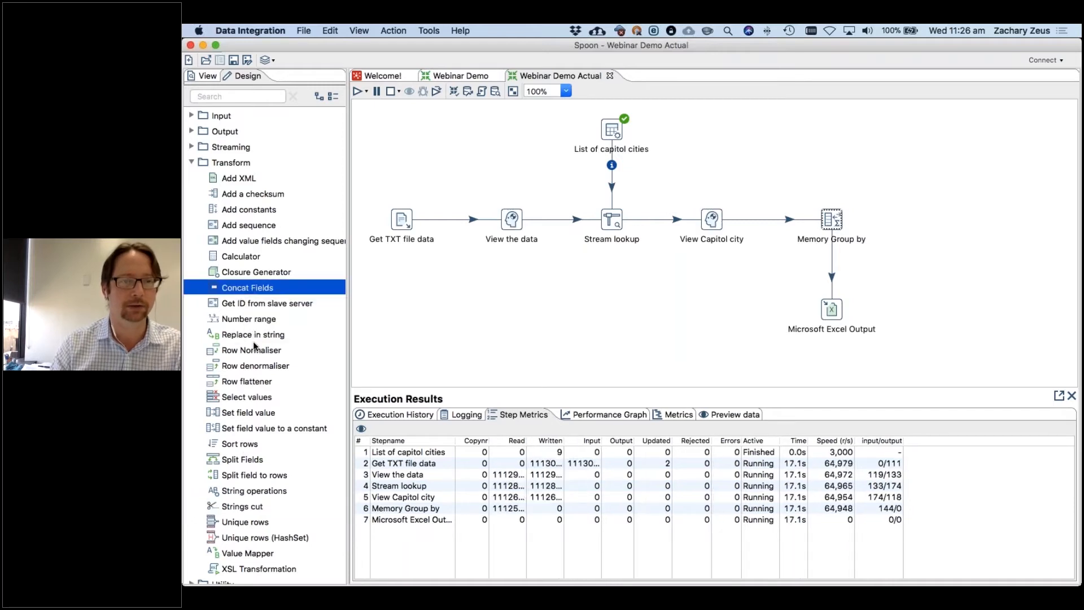
scroll(273, 394, "down", 2)
scroll(273, 393, "up", 2)
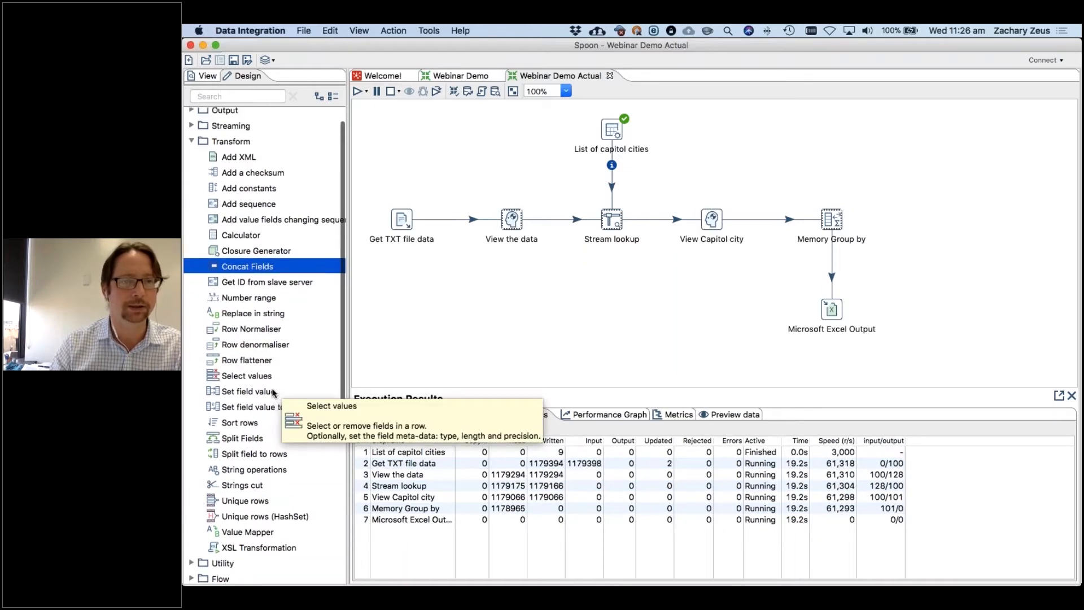
left_click(246, 256)
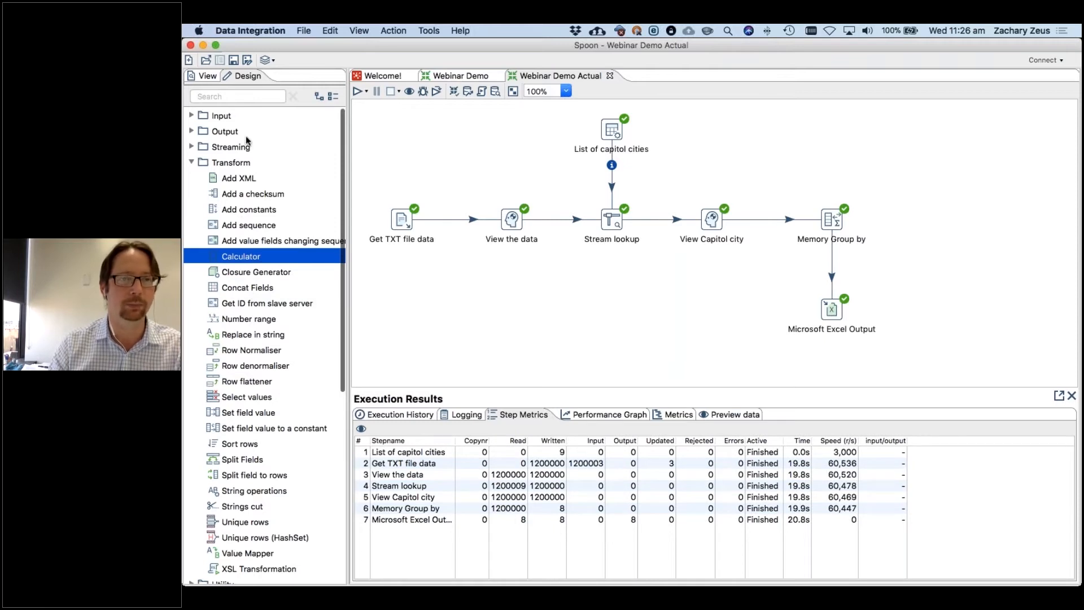
left_click(226, 96)
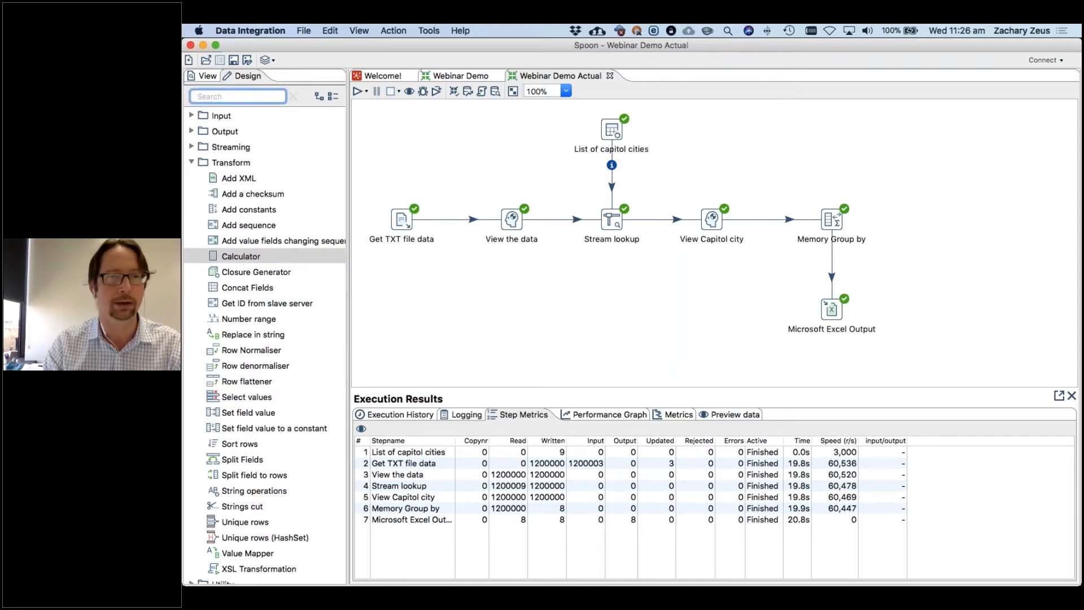
- Search the available steps for "form" and select the Formula step in the Scripting category
type("form")
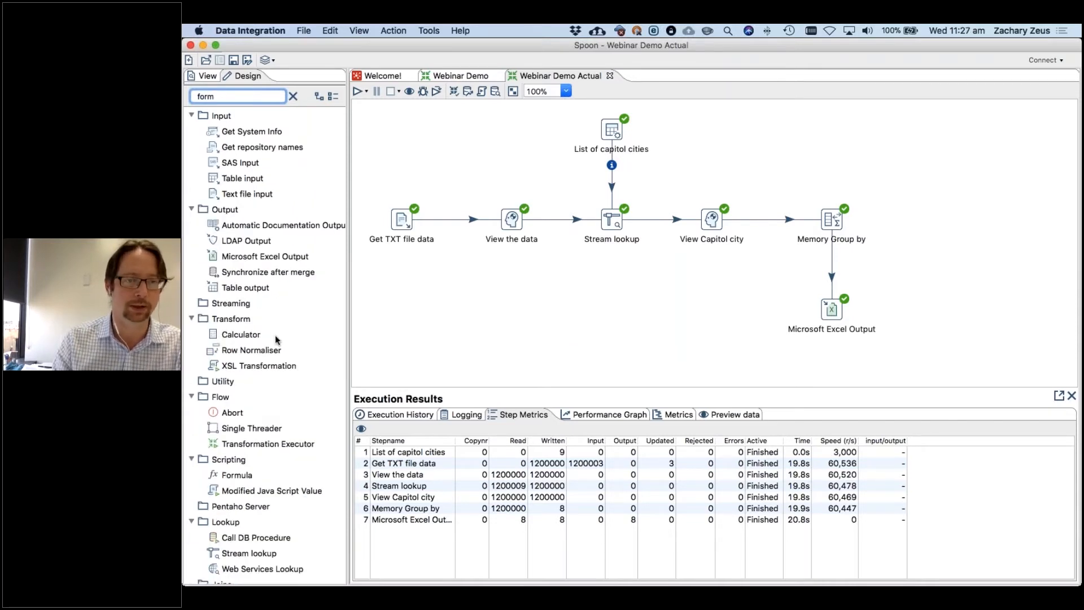
left_click(237, 475)
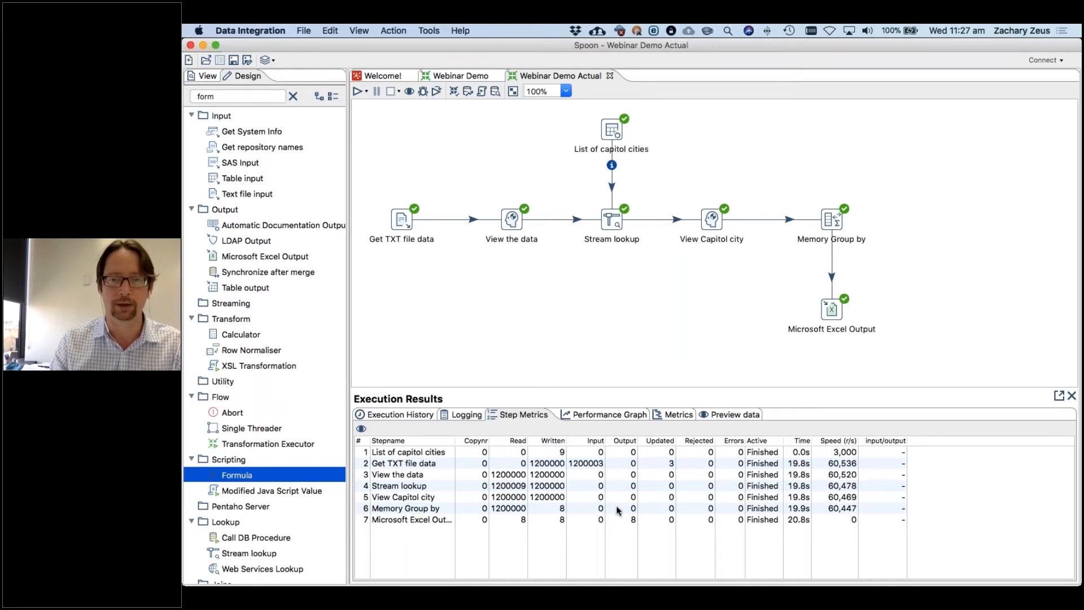
- Switch to Finder, open demo.xls_20180822.xls from the Desktop in Excel, and widen column B to fit its values
left_click(440, 524)
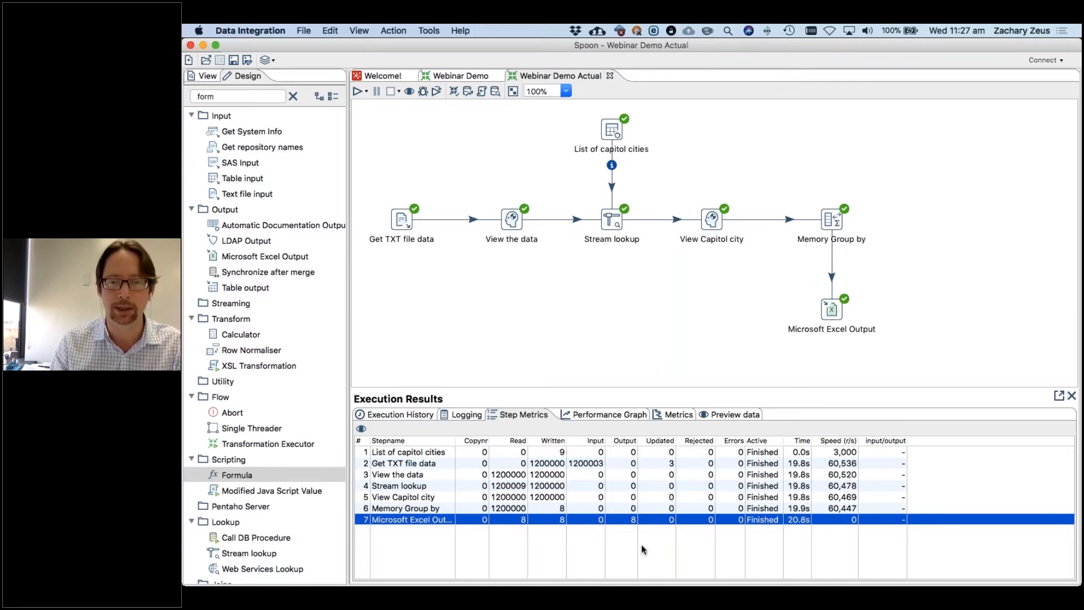
key("super+Tab")
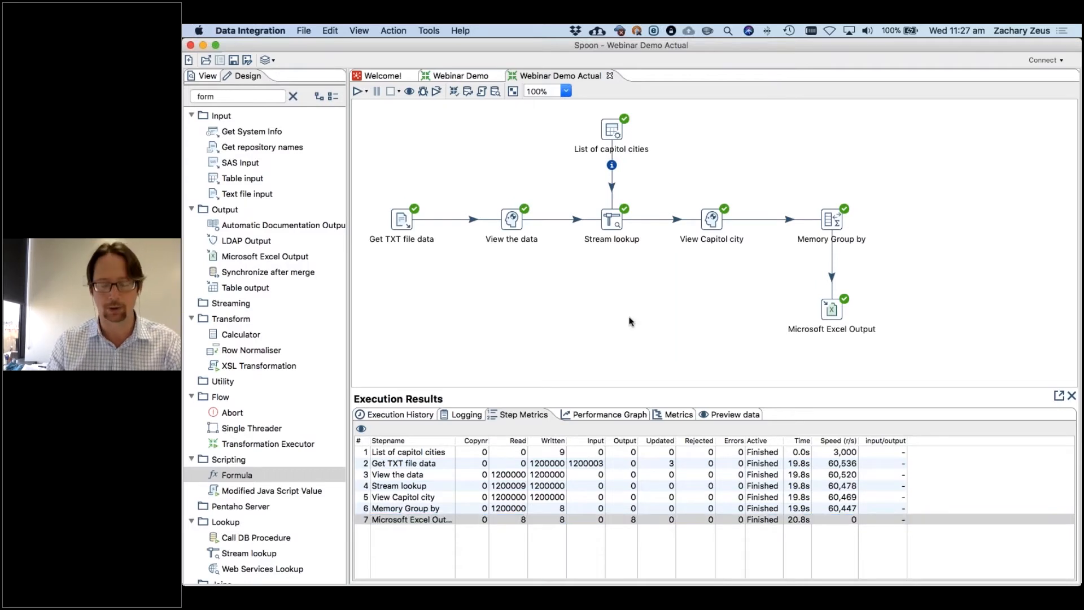
key("super+Tab")
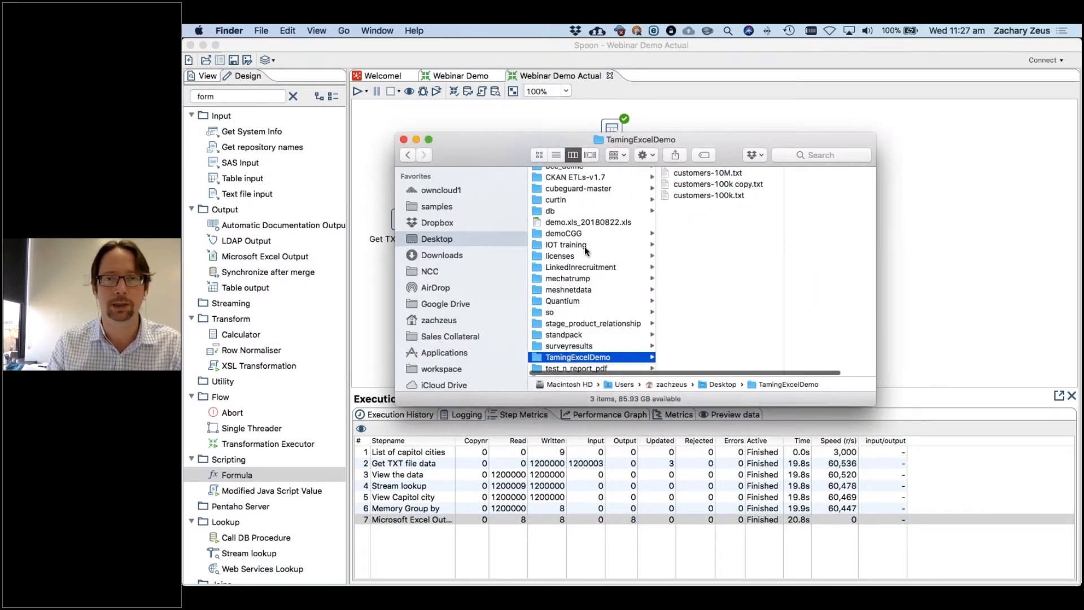
left_click(571, 224)
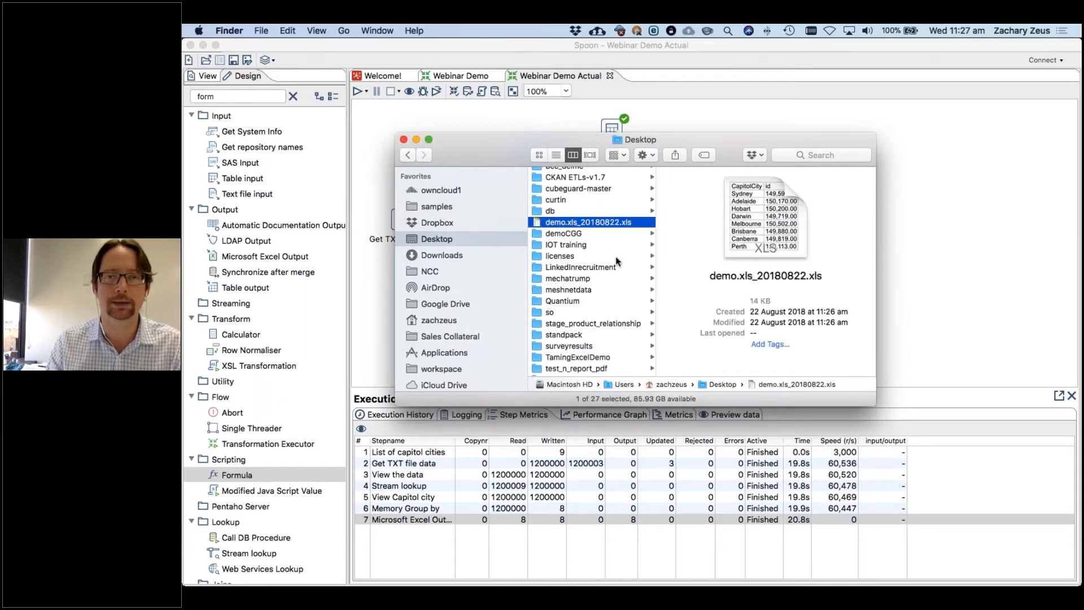
double_click(612, 226)
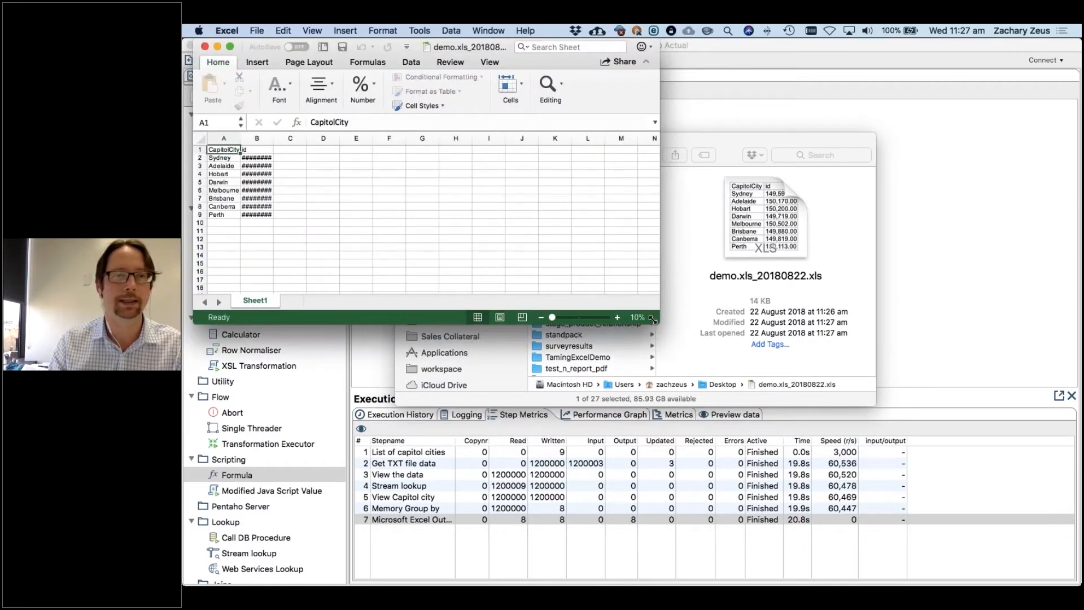
double_click(273, 140)
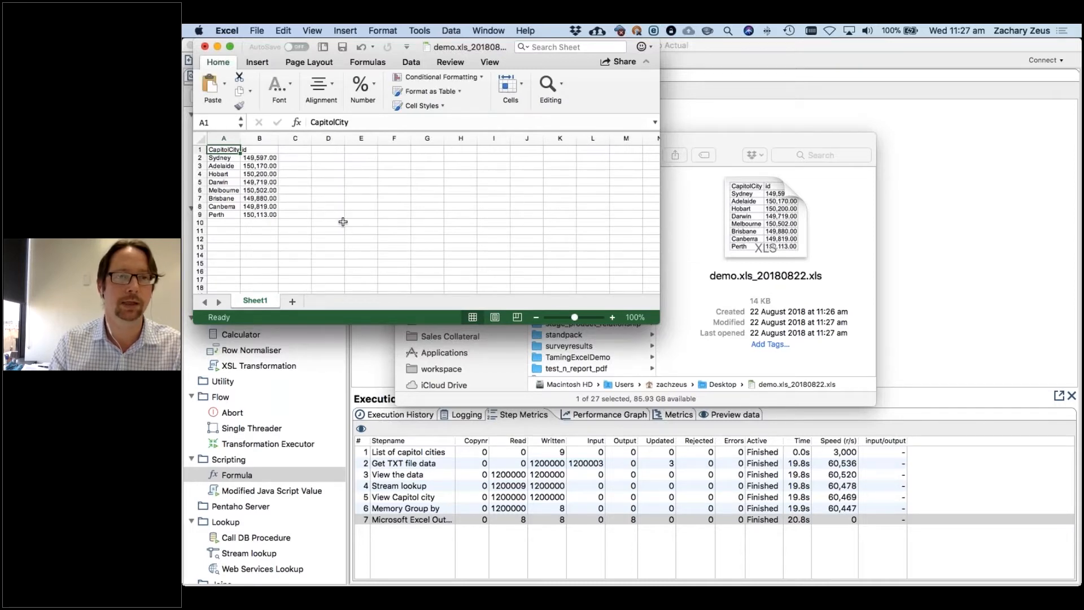
- Insert a clustered column chart of the capital city counts in A2:B9, enlarging the Excel window
left_click_drag(223, 158, 270, 211)
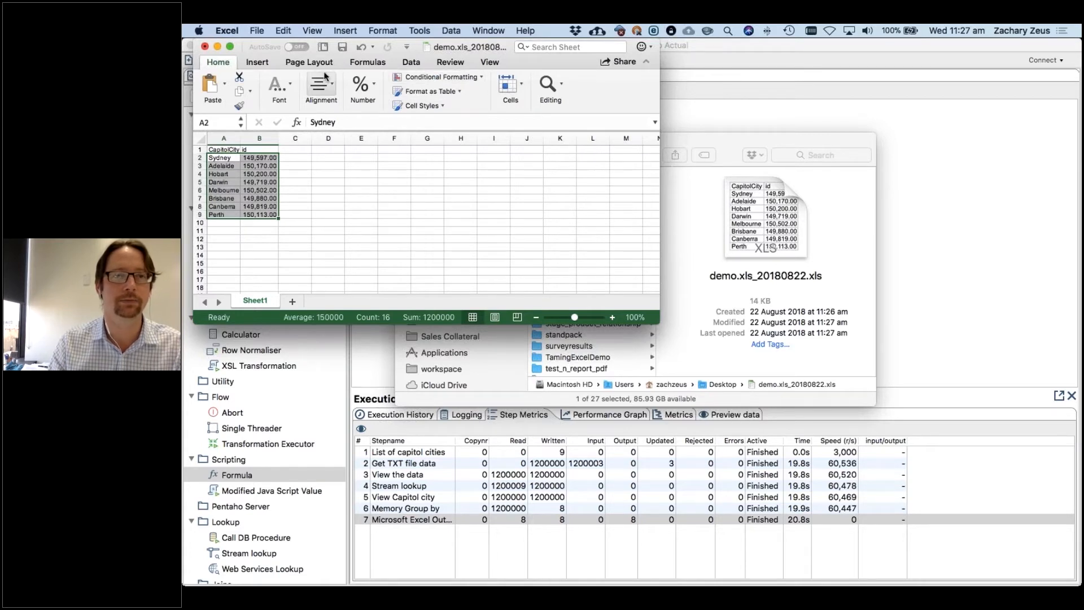
left_click(405, 63)
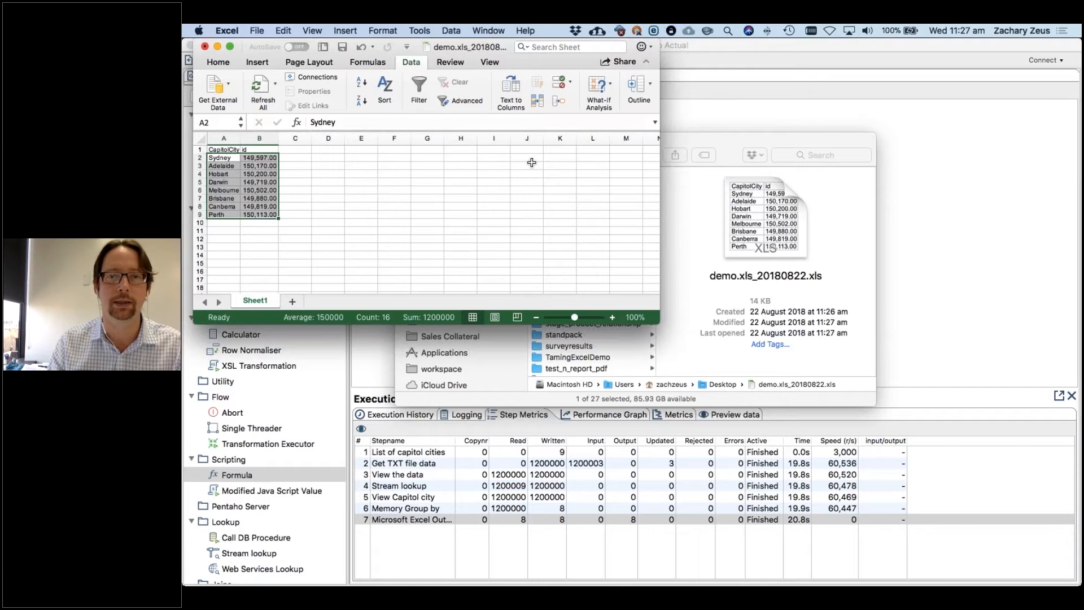
left_click_drag(658, 325, 904, 425)
left_click(259, 64)
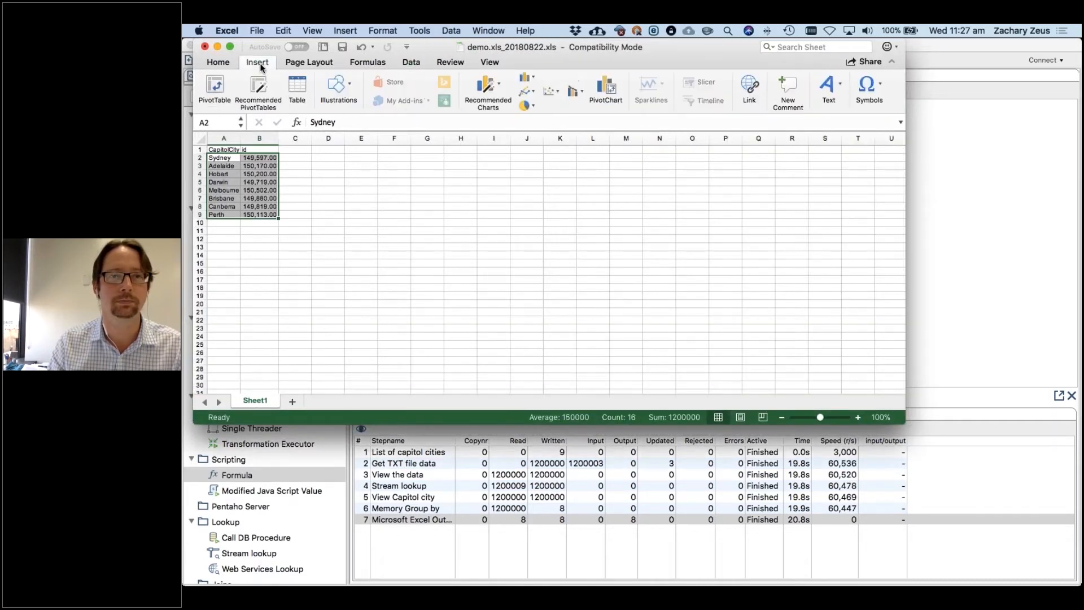
left_click(492, 90)
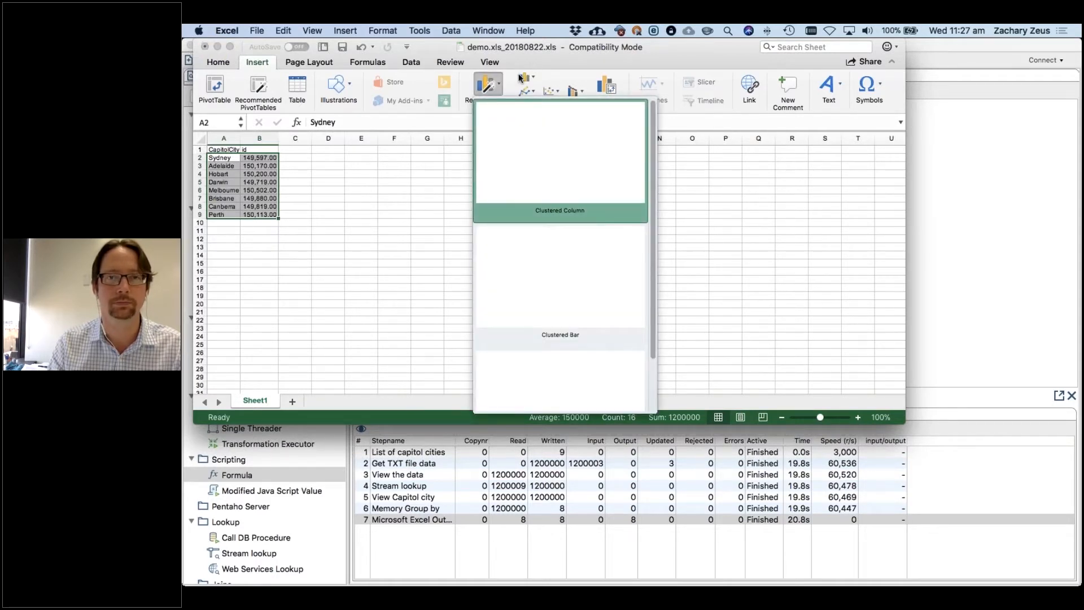
left_click(493, 135)
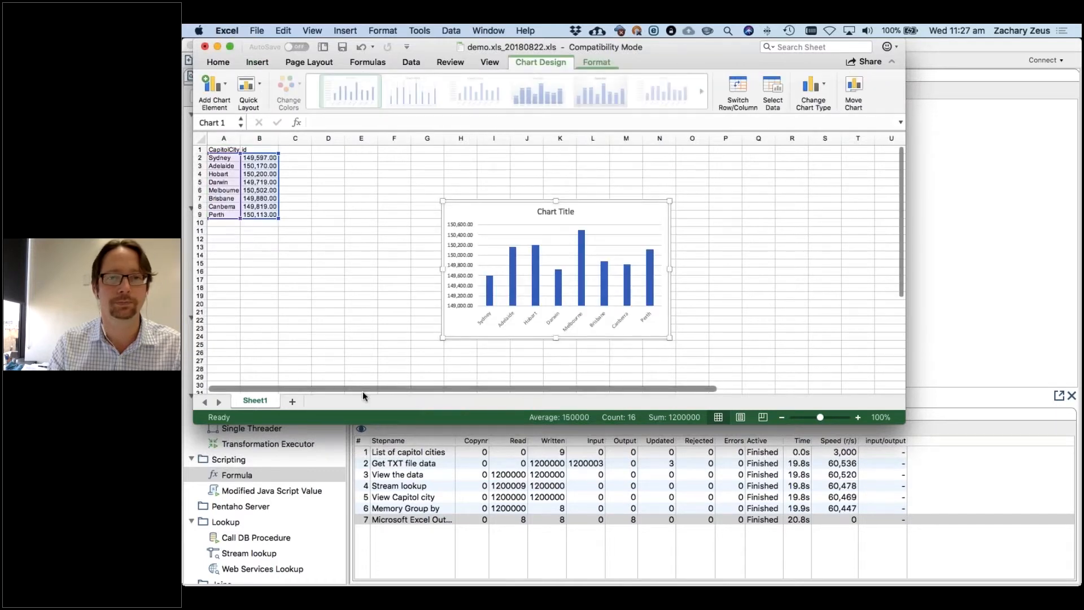
left_click(389, 327)
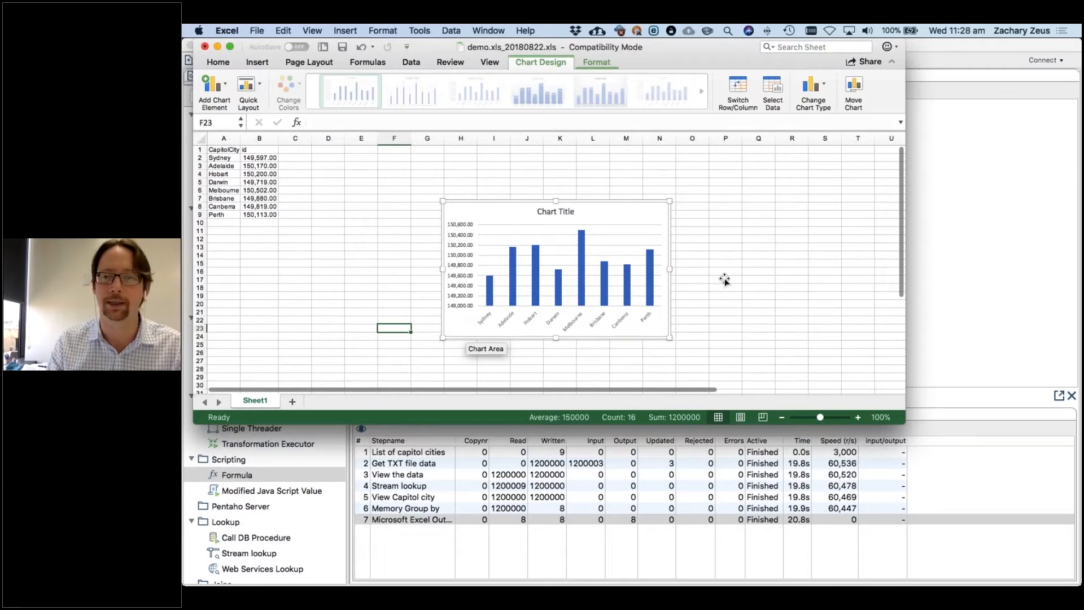
- Switch back to Data Integration and select the List of capitol cities and Stream lookup steps on the canvas
key("super+Tab")
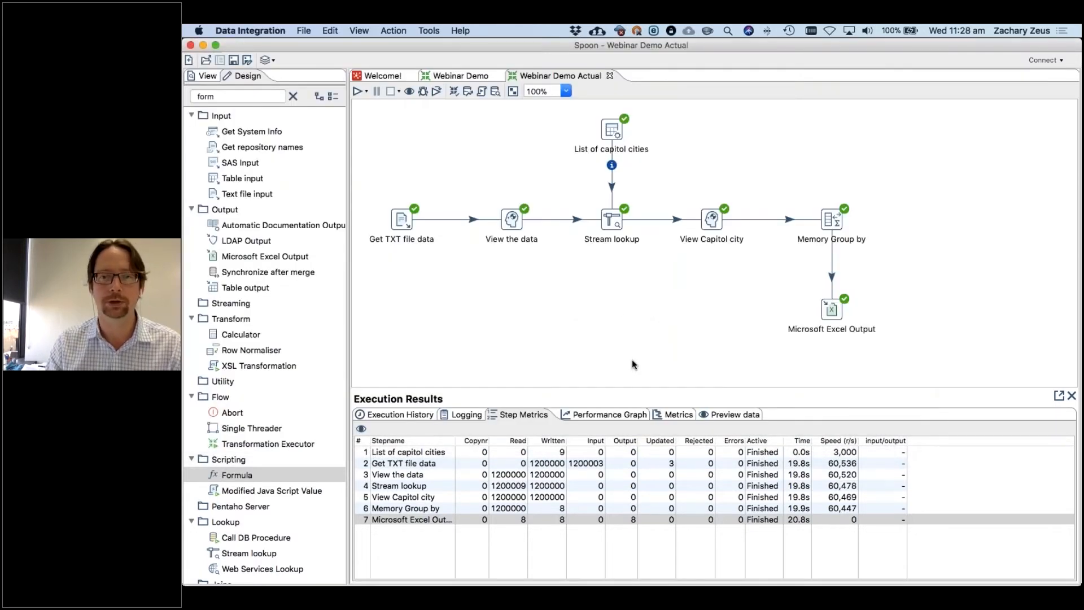
double_click(631, 359)
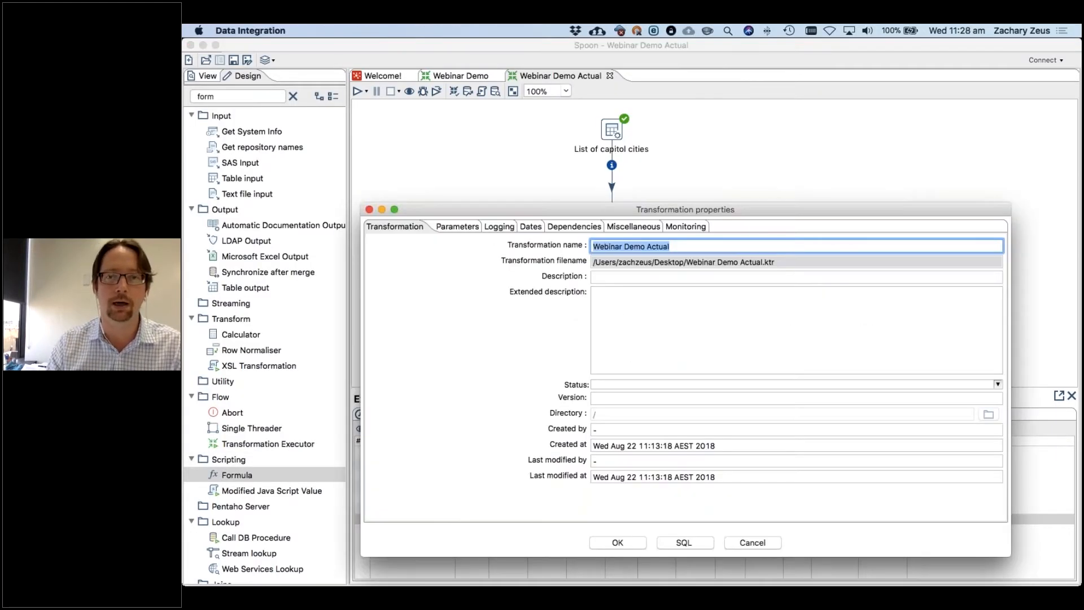
left_click(749, 541)
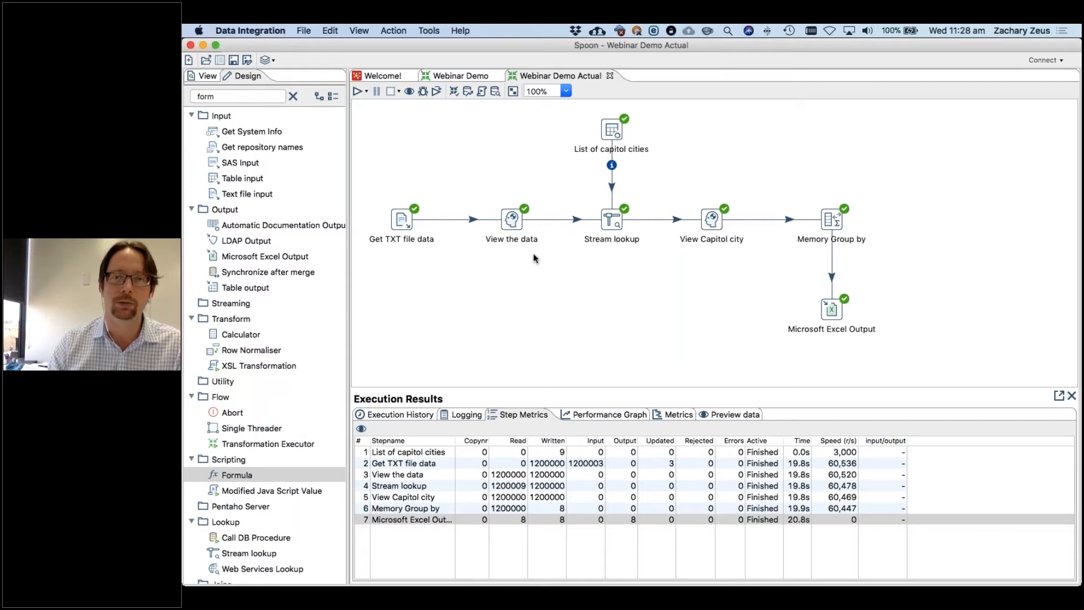
left_click_drag(555, 111, 696, 287)
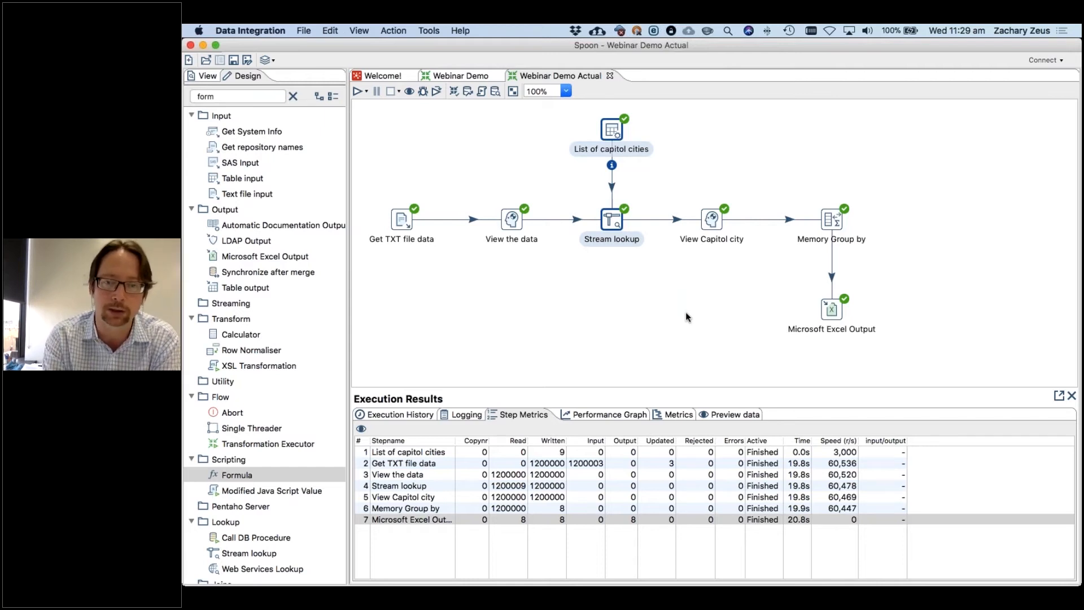
- Switch to the PowerPoint presentation at the Demo slide
key("super+Tab")
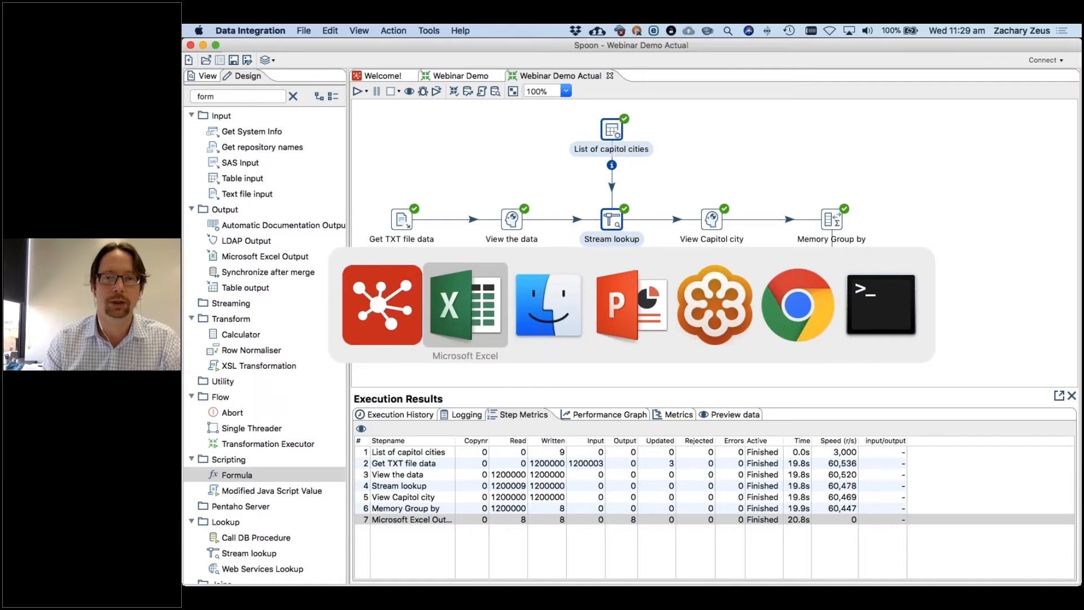
key("super+Tab")
key("super+Tab")
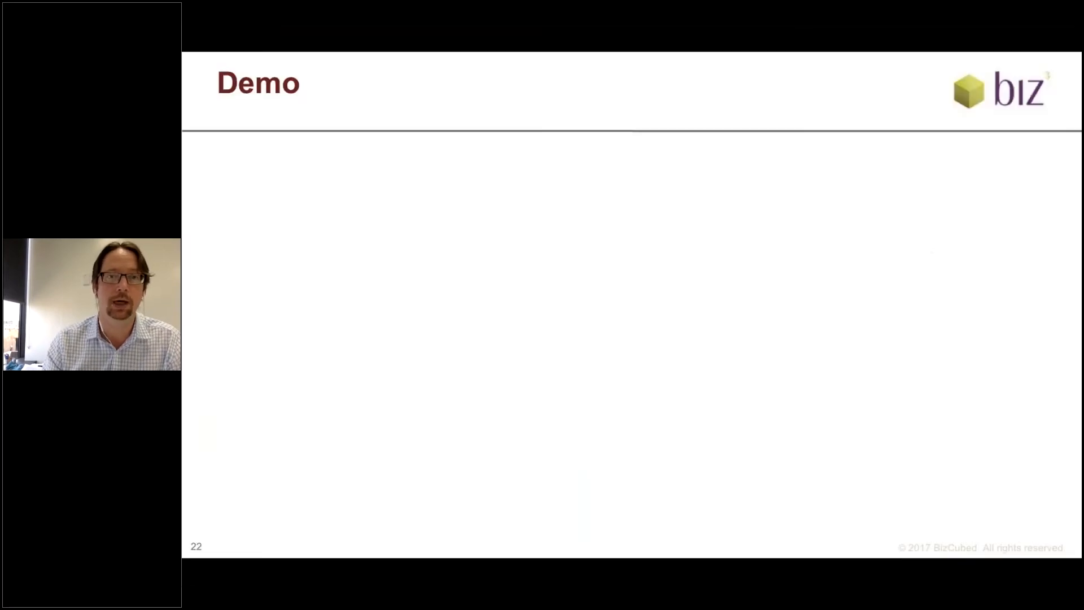